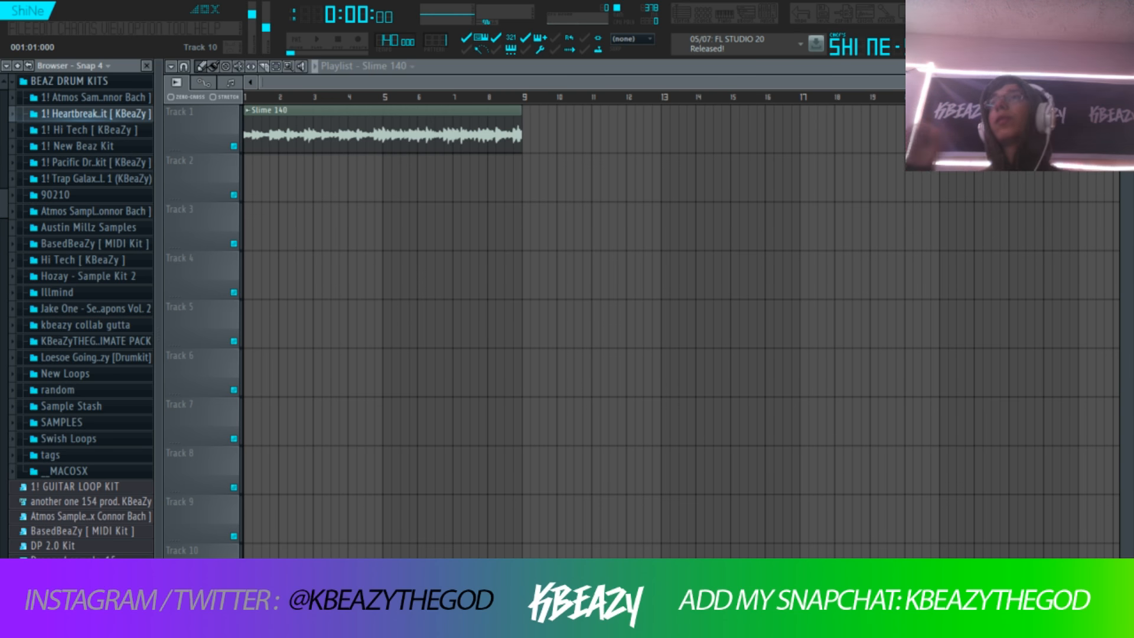
- Open the Slime 140 clip's sample settings, choose a different time-stretching mode and adjust its pitch
double_click(404, 113)
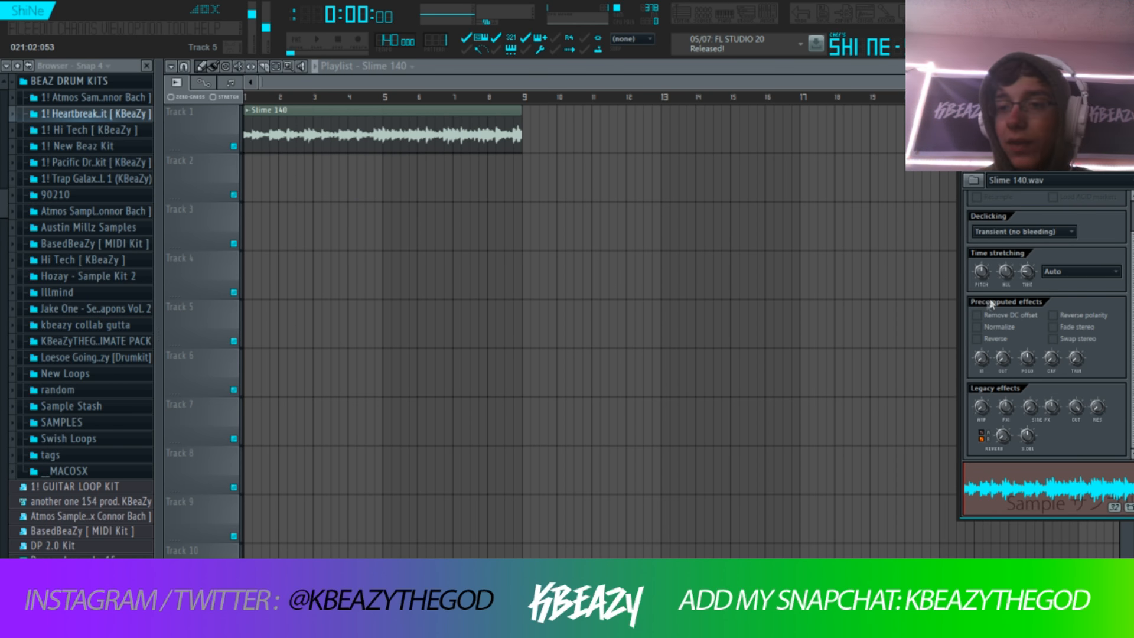
click(1065, 270)
click(1060, 342)
drag(981, 272, 980, 269)
- Play the song and route the Slime 140 channel to the mixer's Insert 1 track
click(315, 68)
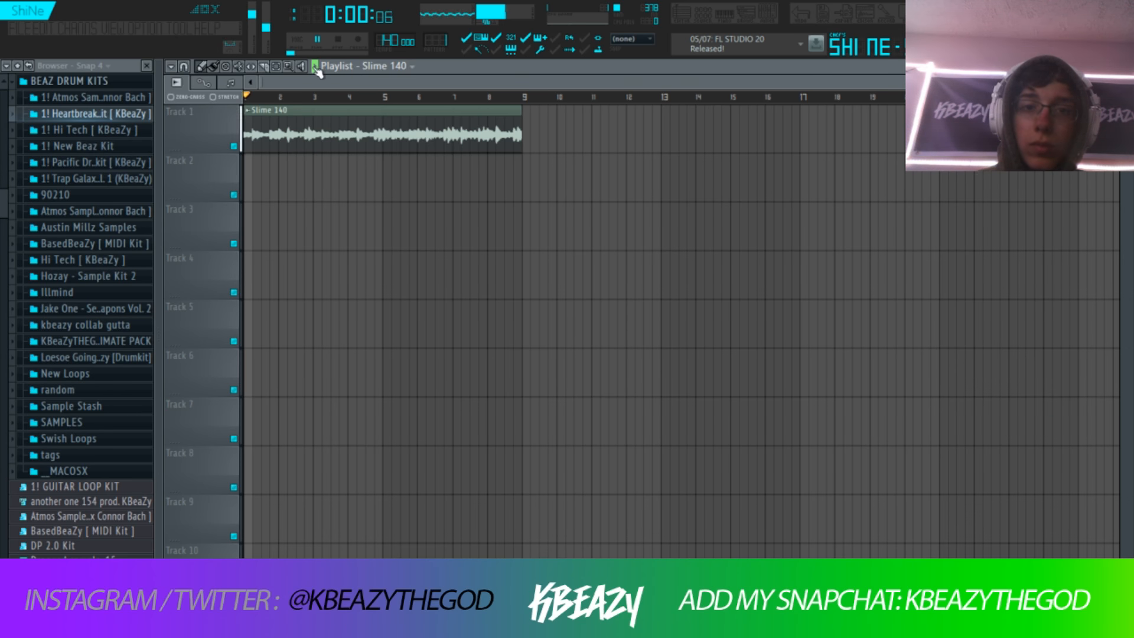
click(767, 13)
click(703, 14)
click(338, 262)
click(338, 276)
click(356, 257)
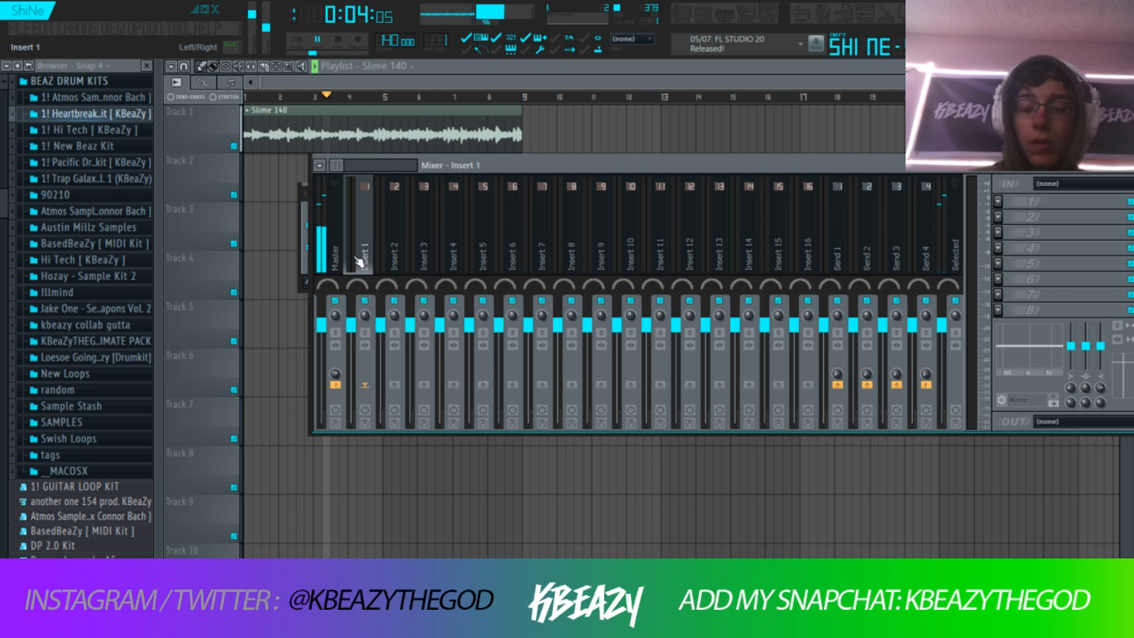
key(space)
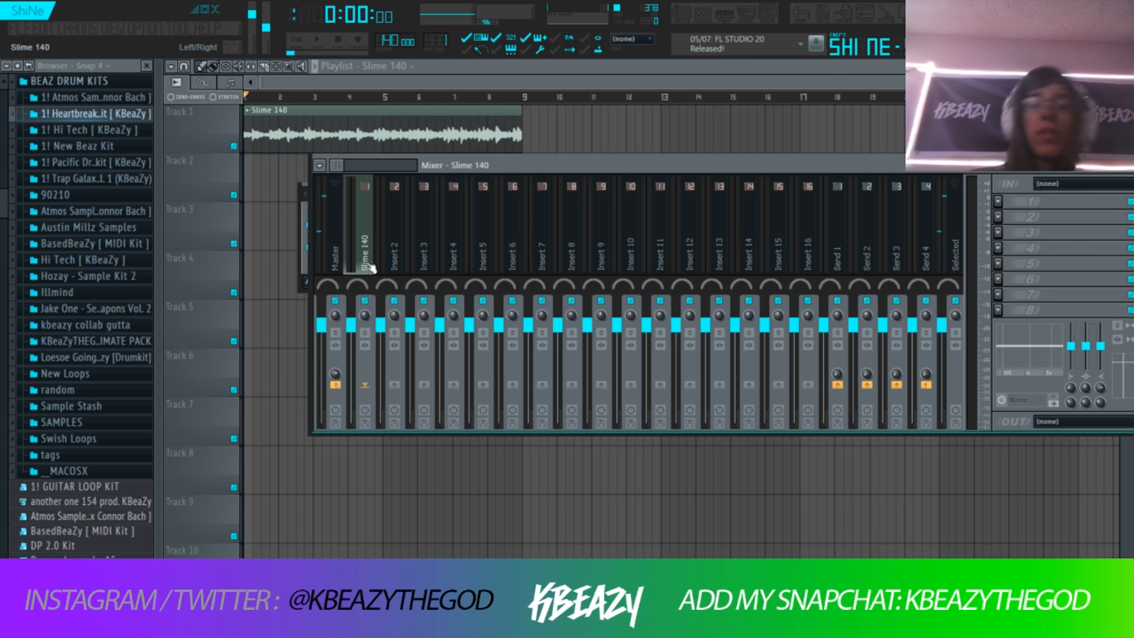
- Lower the Slime 140 mixer track's volume and load Fruity Reeverb in its first effect slot
drag(350, 323, 350, 345)
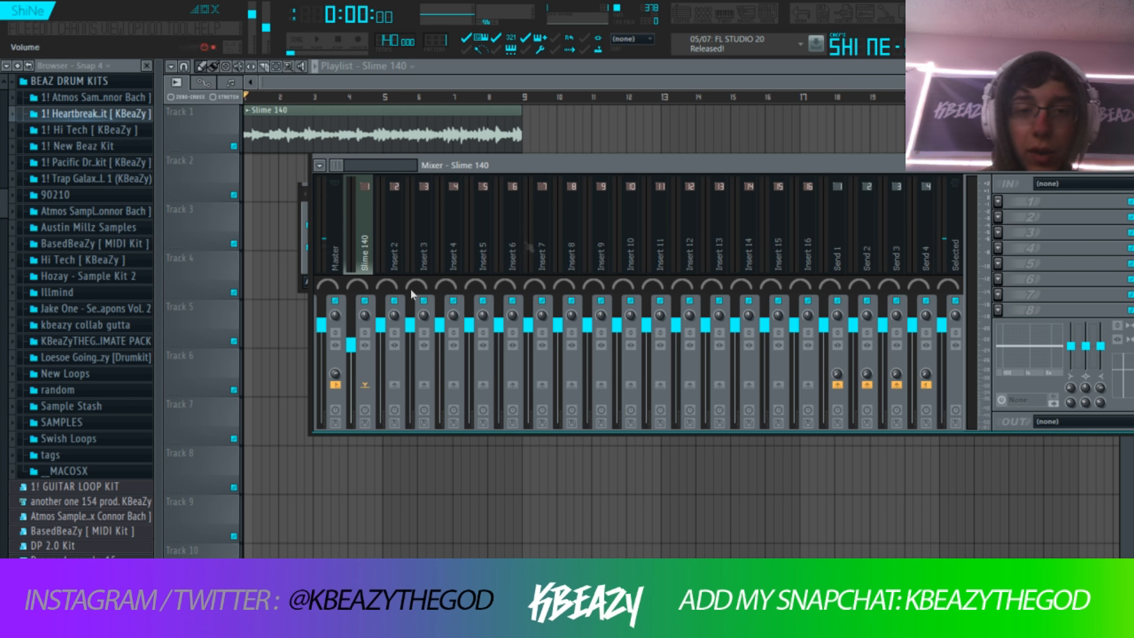
click(998, 202)
click(958, 448)
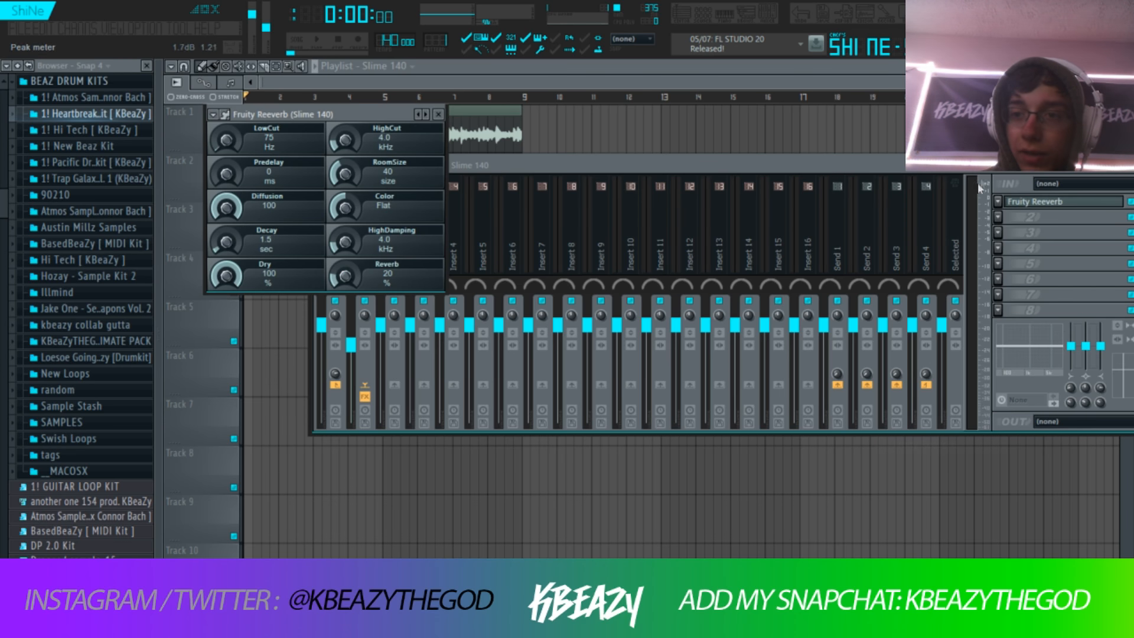
key(space)
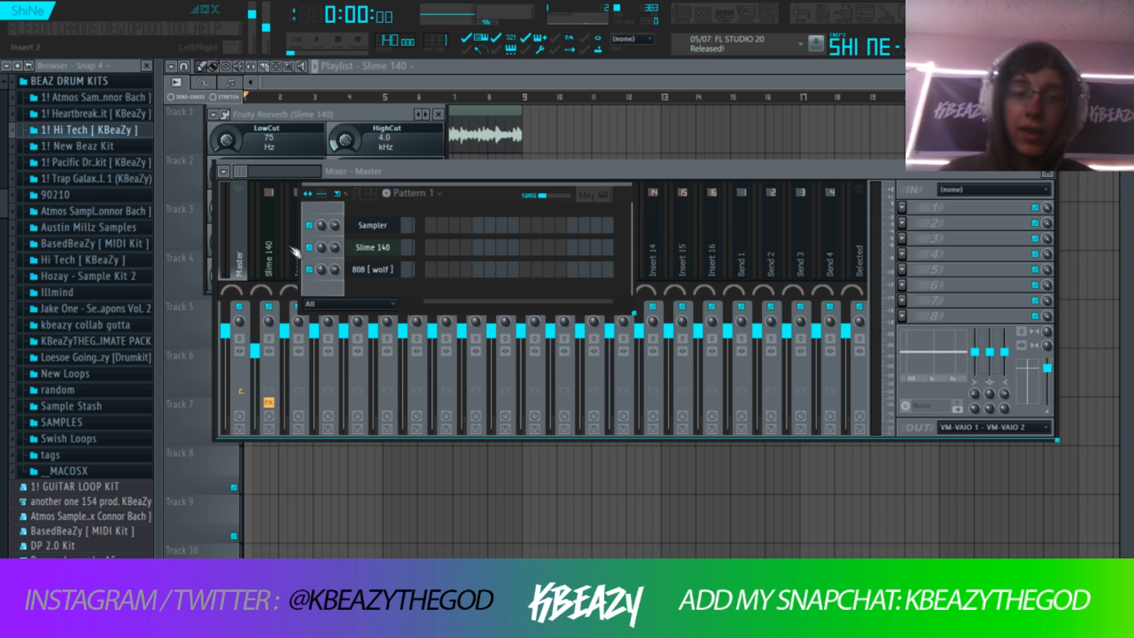
- Open the 808 [wolf] channel's miscellaneous settings with the Cut itself option and move the window fully into view
click(370, 271)
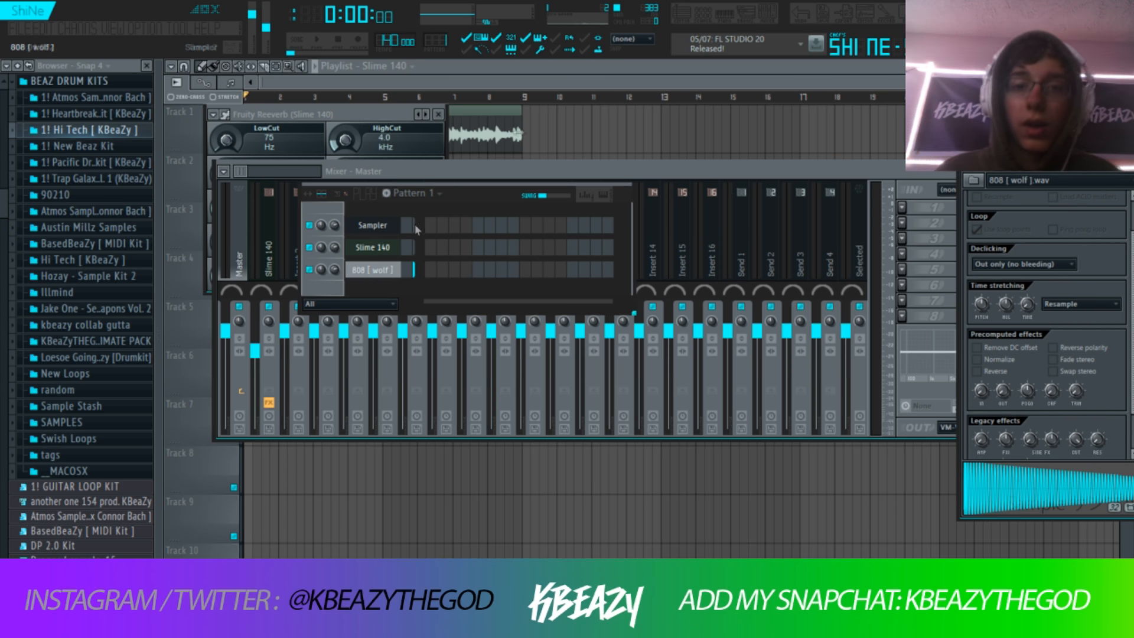
click(1026, 155)
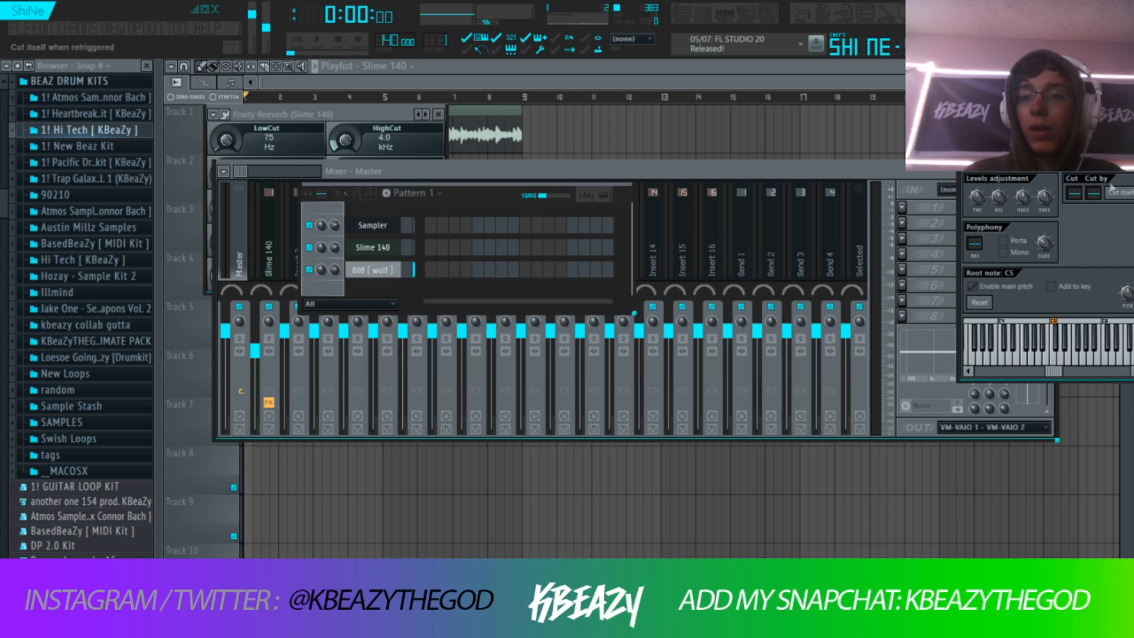
drag(1053, 107, 821, 116)
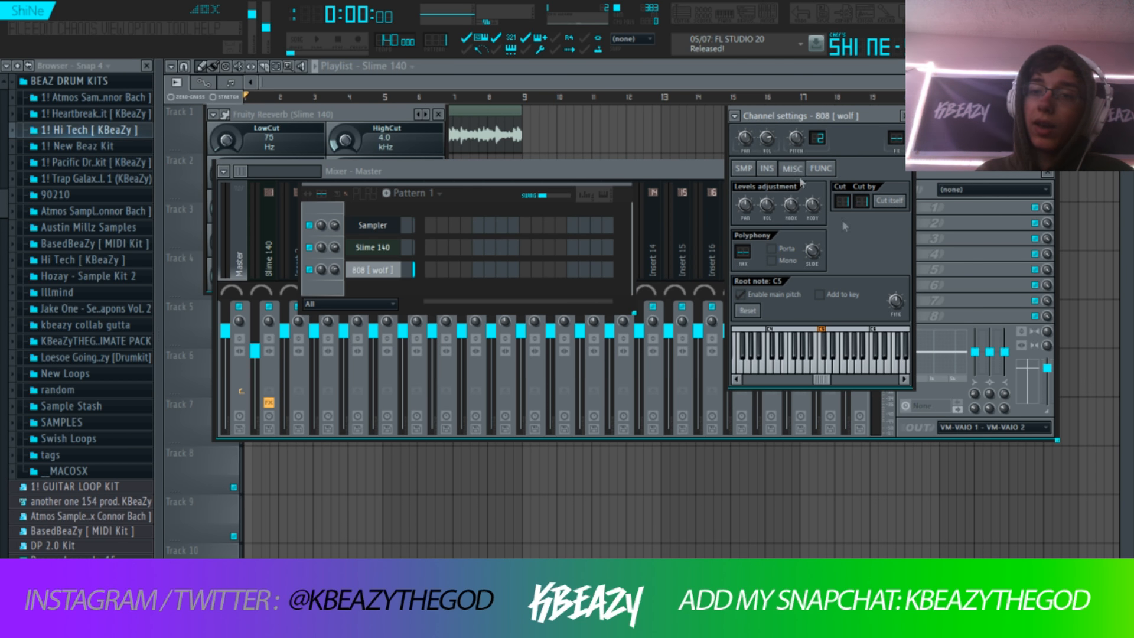
click(730, 15)
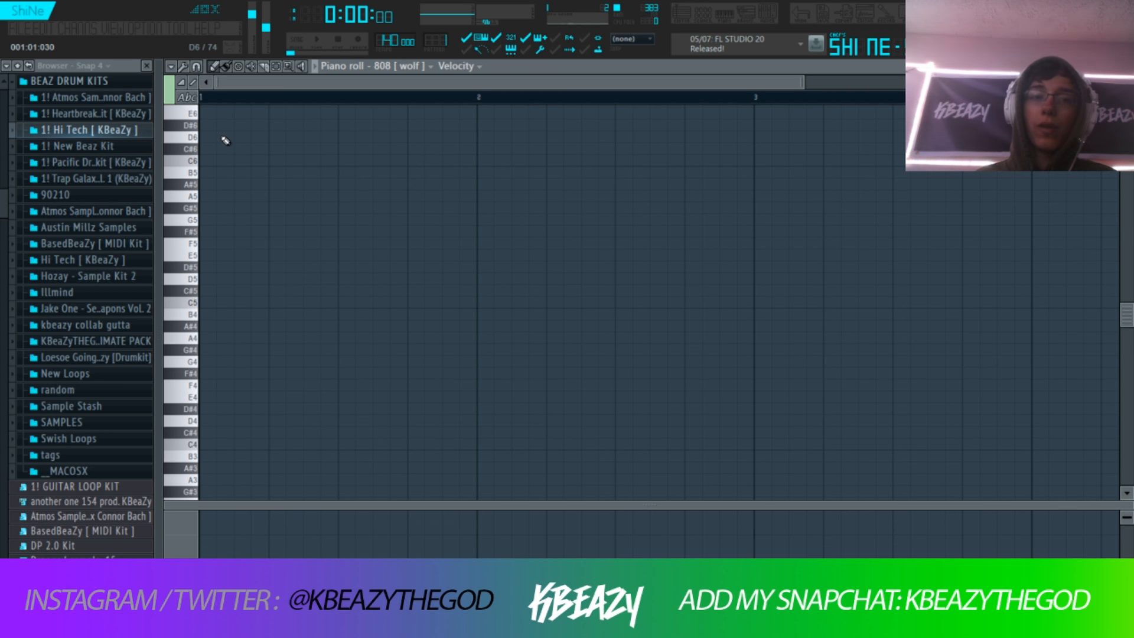
scroll(197, 159, up, 2)
click(210, 185)
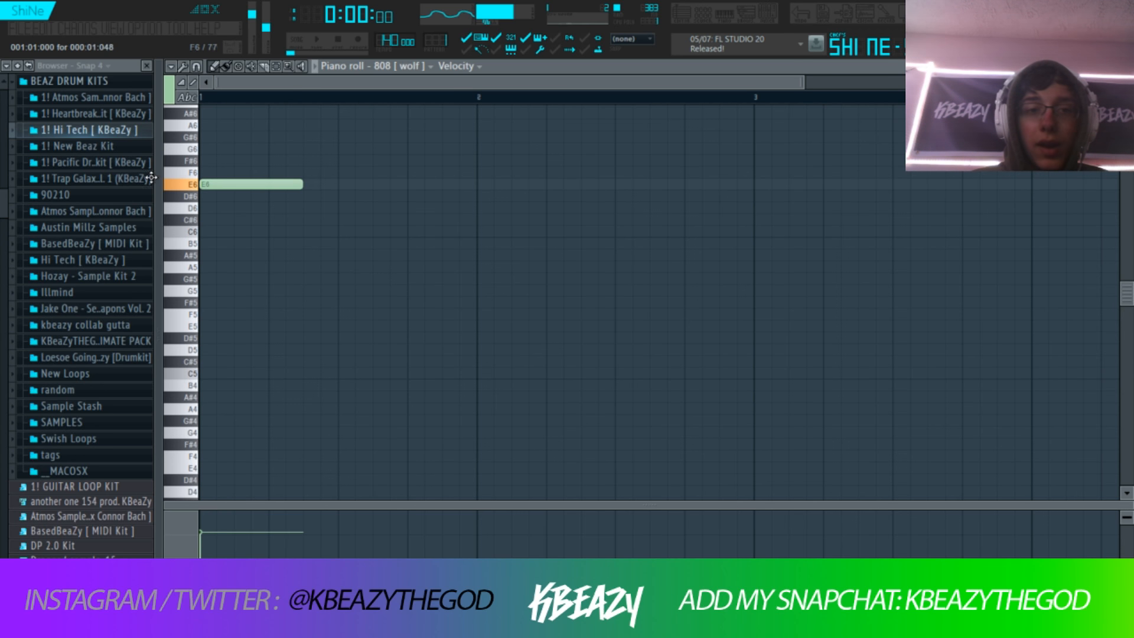
right_click(295, 183)
- Place a Pattern 1 clip on Track 2 of the playlist, spanning the eight bars beneath Slime 140
click(685, 18)
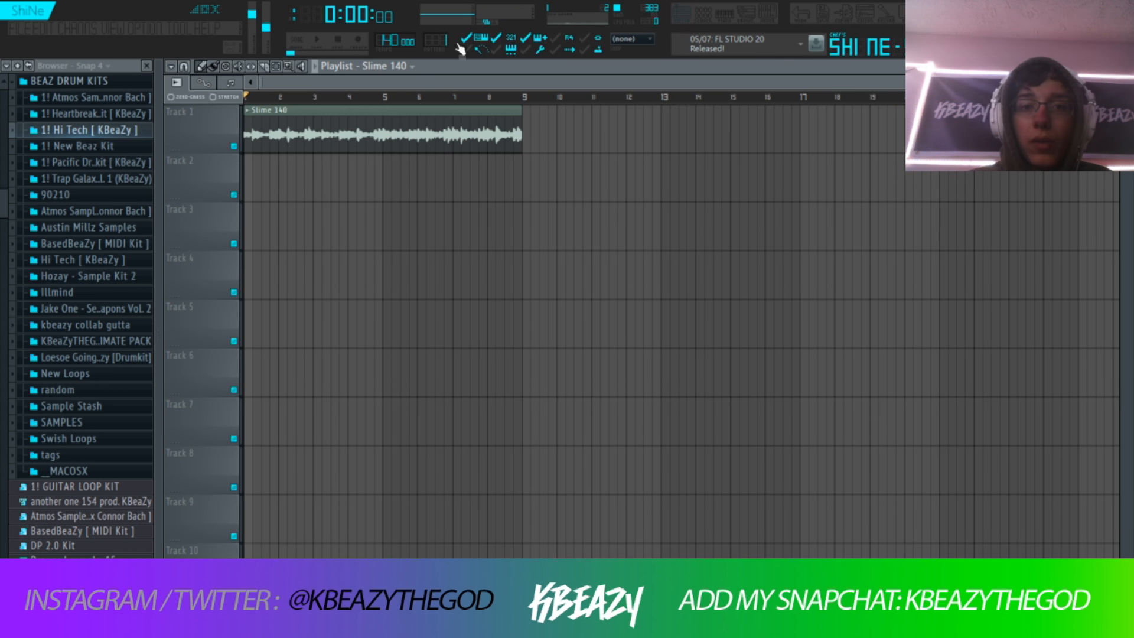
drag(433, 48, 146, 179)
drag(278, 184, 543, 188)
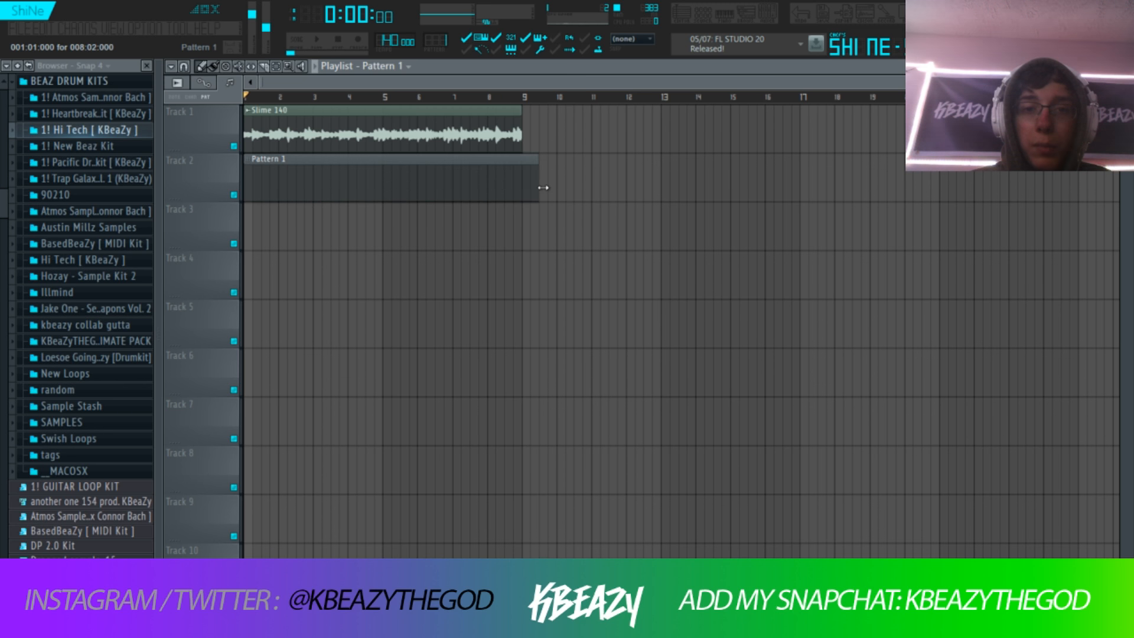
- Place a C#6 note at the start of bar 1 in the 808 [wolf] piano roll and shorten it to half a beat
key(F6)
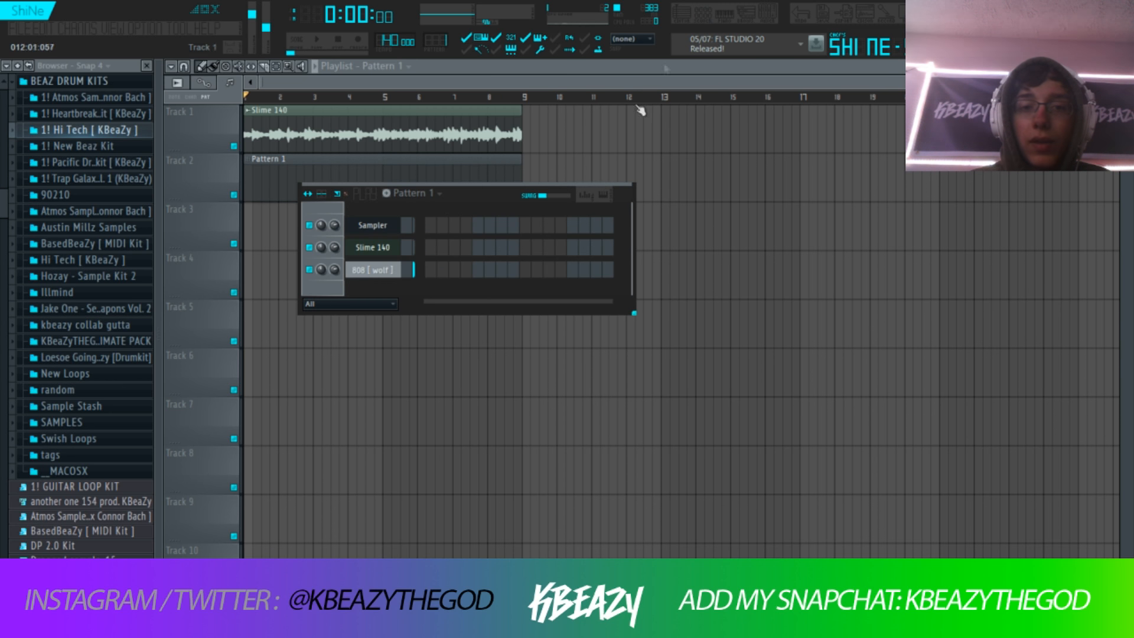
click(739, 17)
drag(354, 267, 183, 219)
key(space)
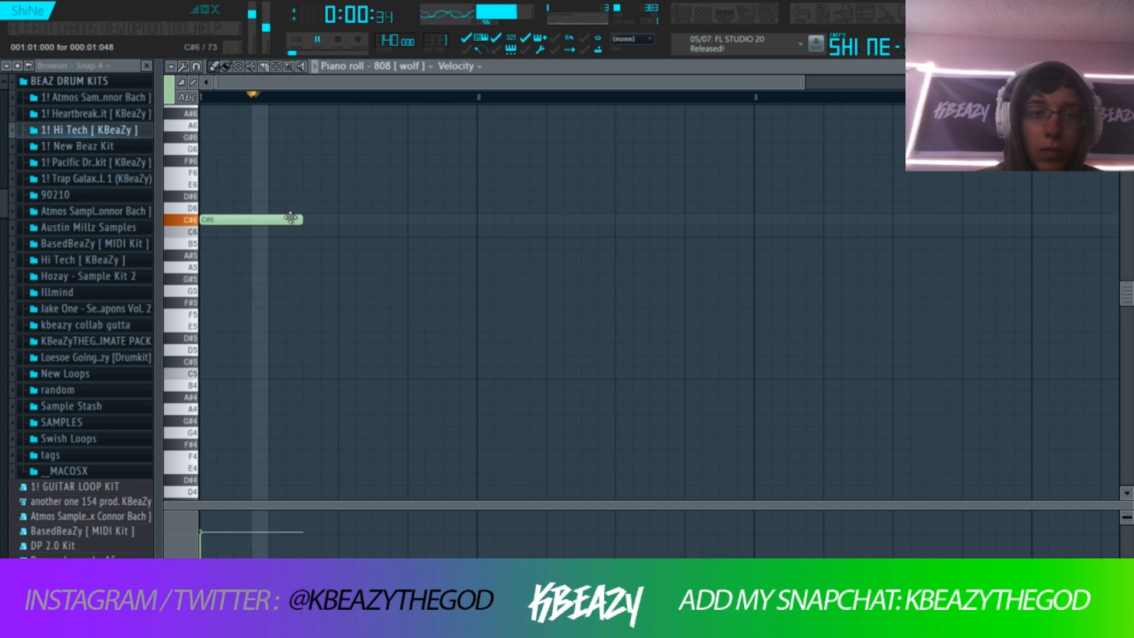
key(space)
drag(299, 219, 235, 221)
- Transpose the first 808 note up to D7, auditioning it in playback
key(ctrl+Up)
key(space)
key(space)
key(shift+Up)
key(space)
key(space)
key(space)
key(space)
key(space)
click(307, 304)
right_click(308, 304)
key(space)
key(space)
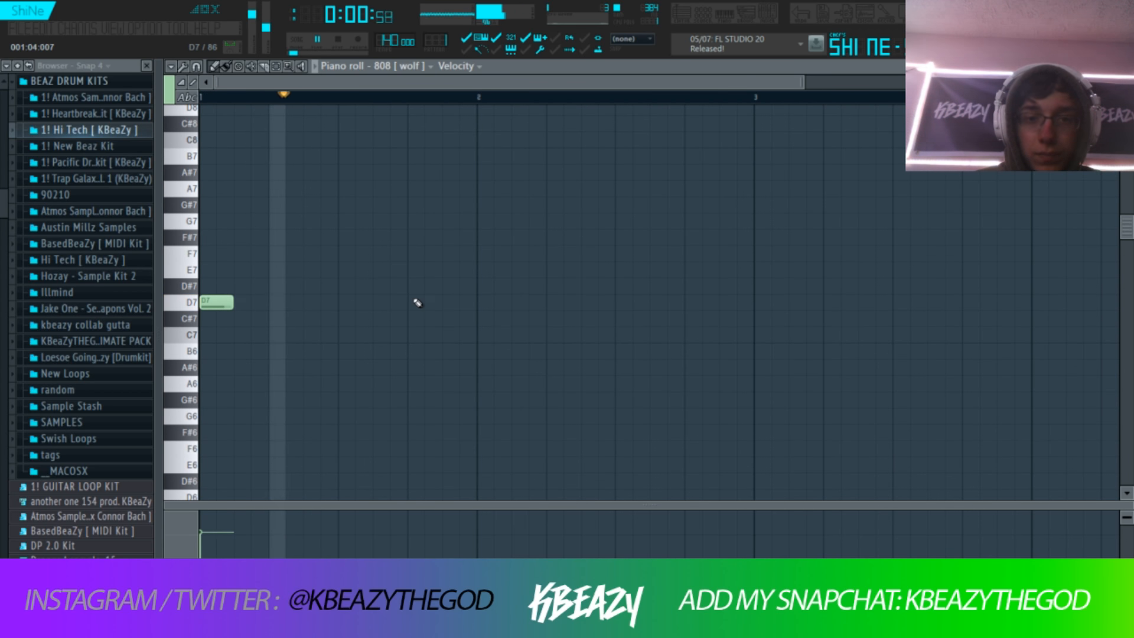
click(415, 304)
key(space)
right_click(424, 305)
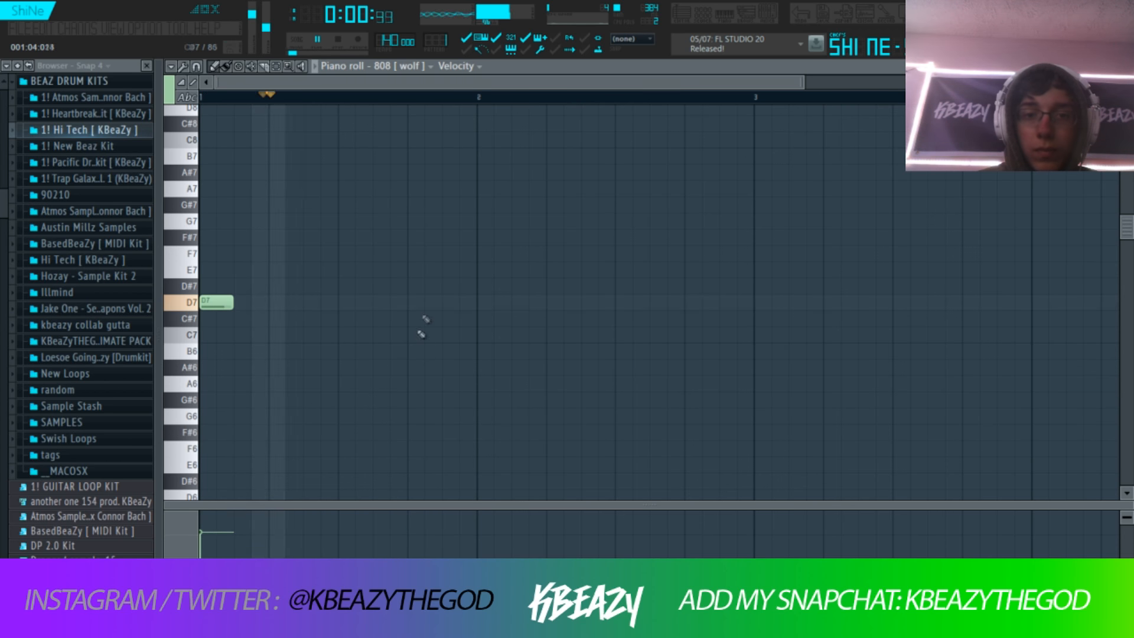
click(417, 353)
key(space)
right_click(418, 357)
- Add an A#6 note on beat 4 of bar 1 and a second D7 halfway through beat 2
click(416, 335)
key(space)
key(space)
drag(416, 339, 416, 367)
key(space)
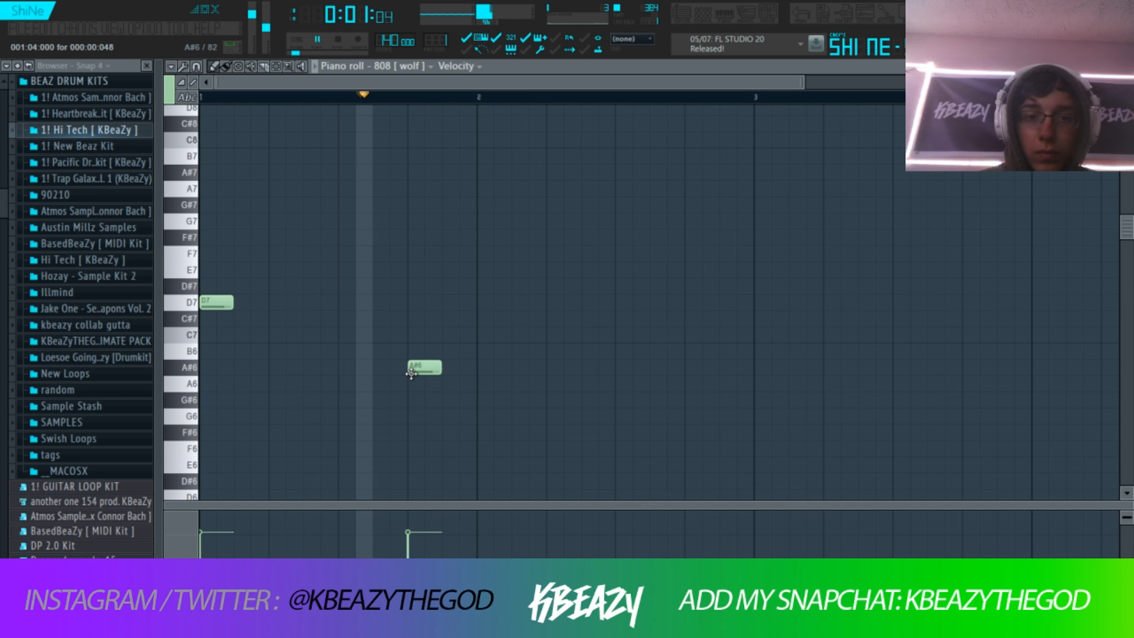
key(space)
click(309, 301)
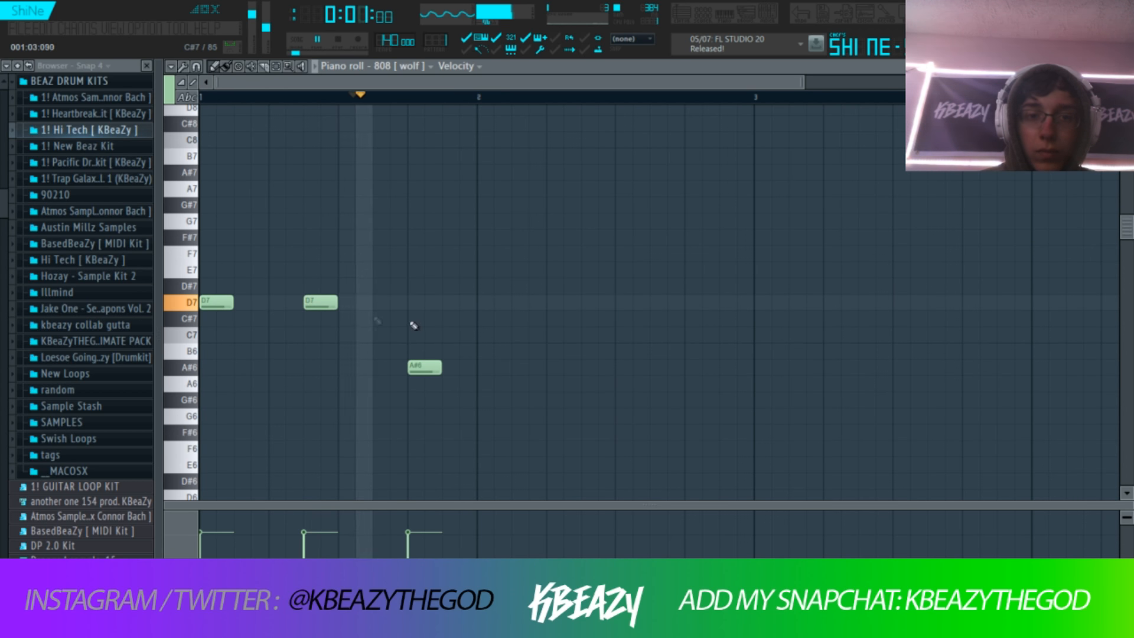
key(space)
- Add a G6 note on beat 2 and an A6 note on beat 4 of bar 2
click(581, 416)
drag(581, 417, 561, 416)
key(space)
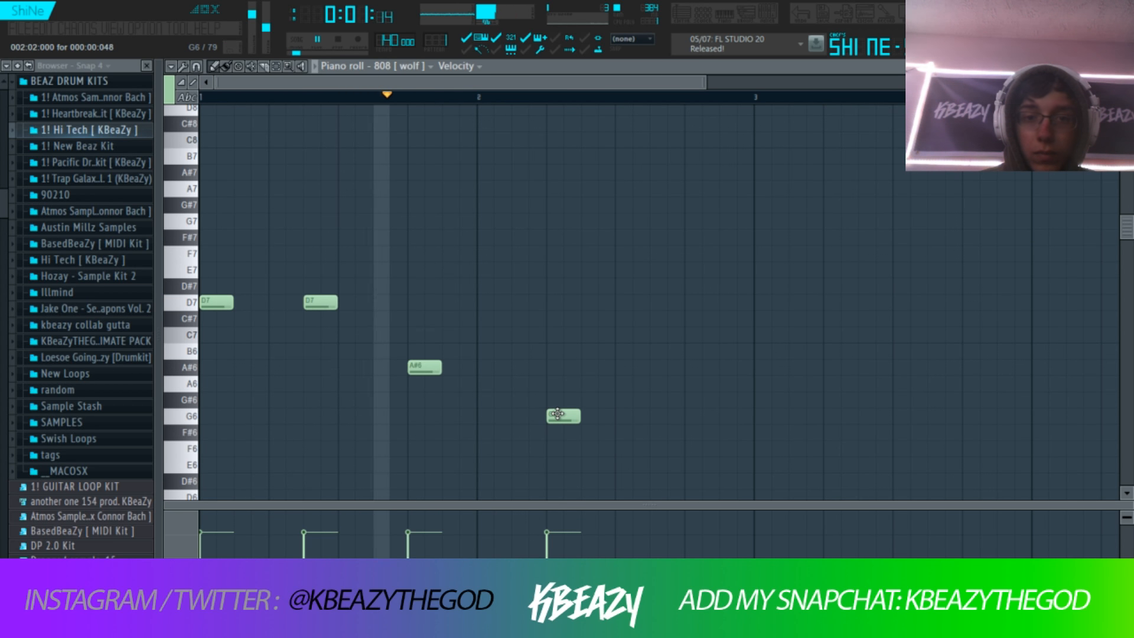
click(665, 383)
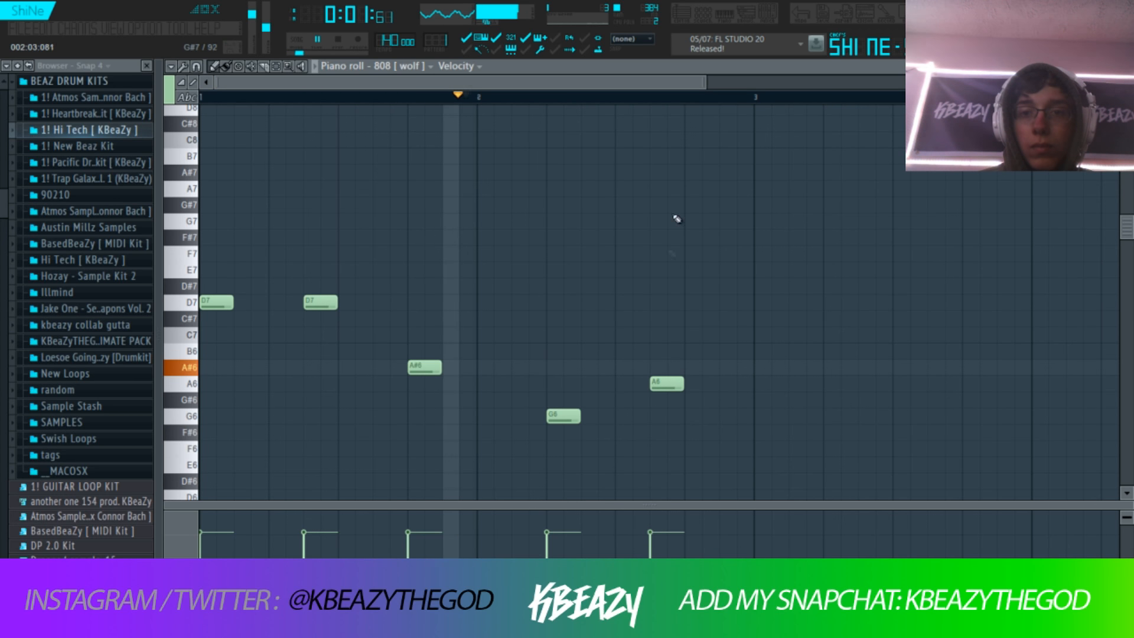
drag(666, 384, 684, 386)
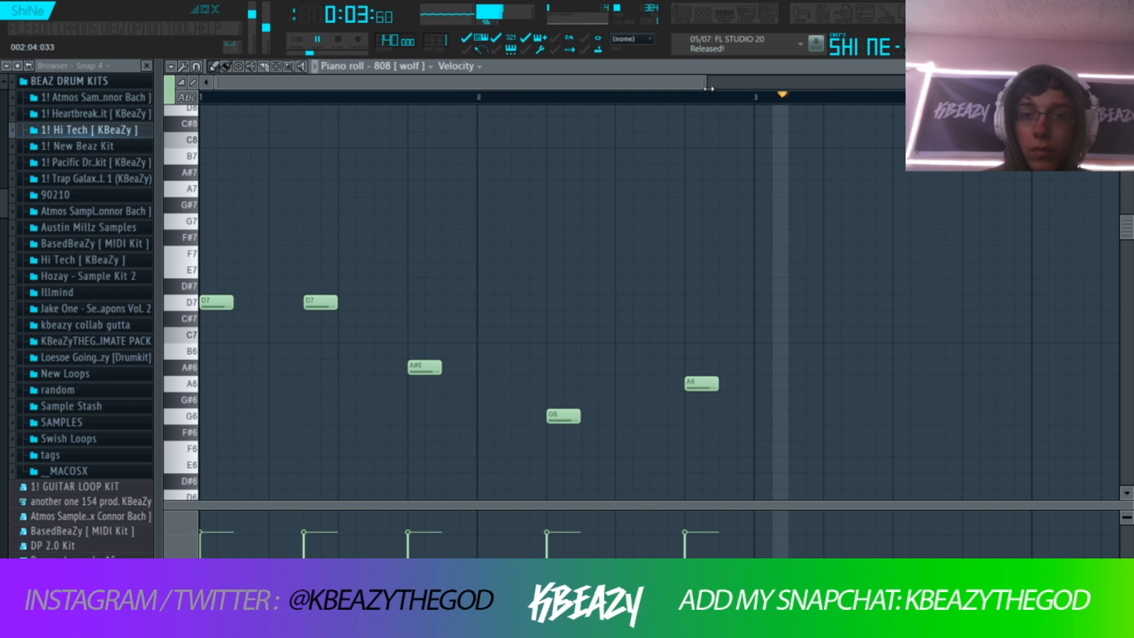
- Duplicate the two-bar 808 line into bars 3 and 4, apply legato, and add another A6 at the end of bar 4
scroll(673, 269, down, 2)
key(ctrl+a)
key(ctrl+b)
key(ctrl+d)
key(ctrl+l)
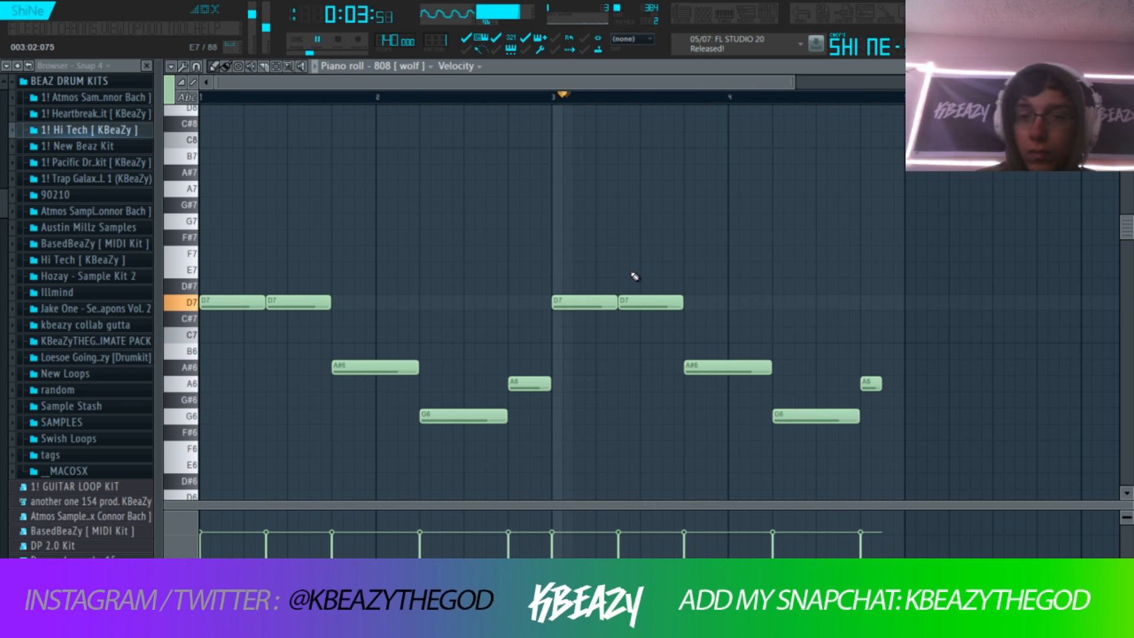
click(888, 384)
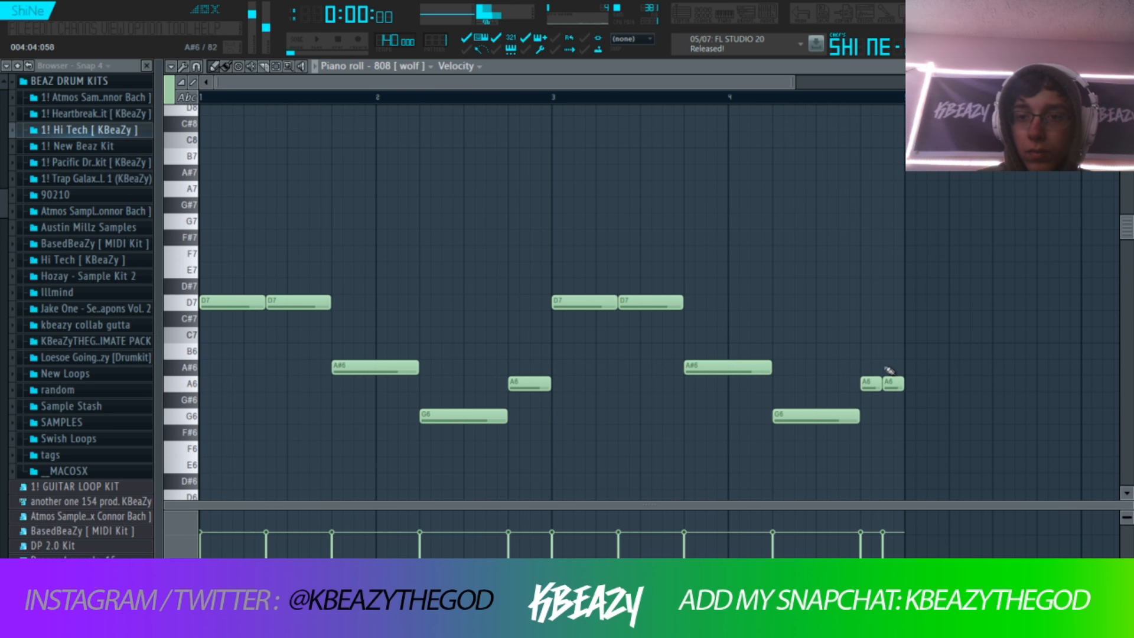
- Transpose the whole 808 line down two octaves so it starts on D5, auditioning it in playback
key(space)
key(ctrl+Down)
key(space)
key(ctrl+Down)
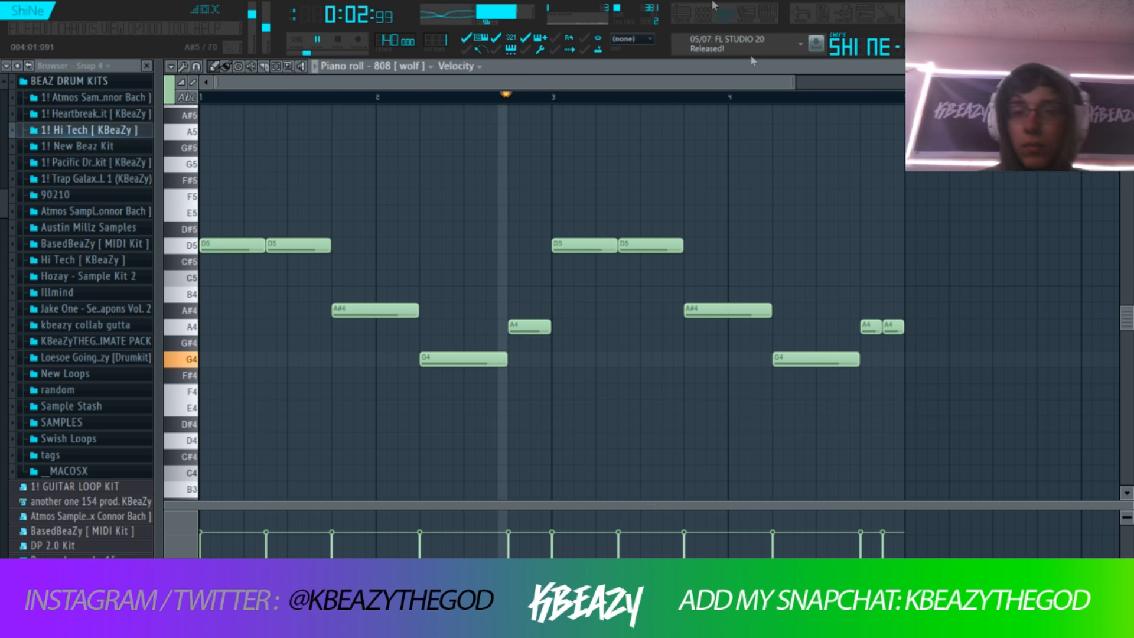
key(space)
click(704, 18)
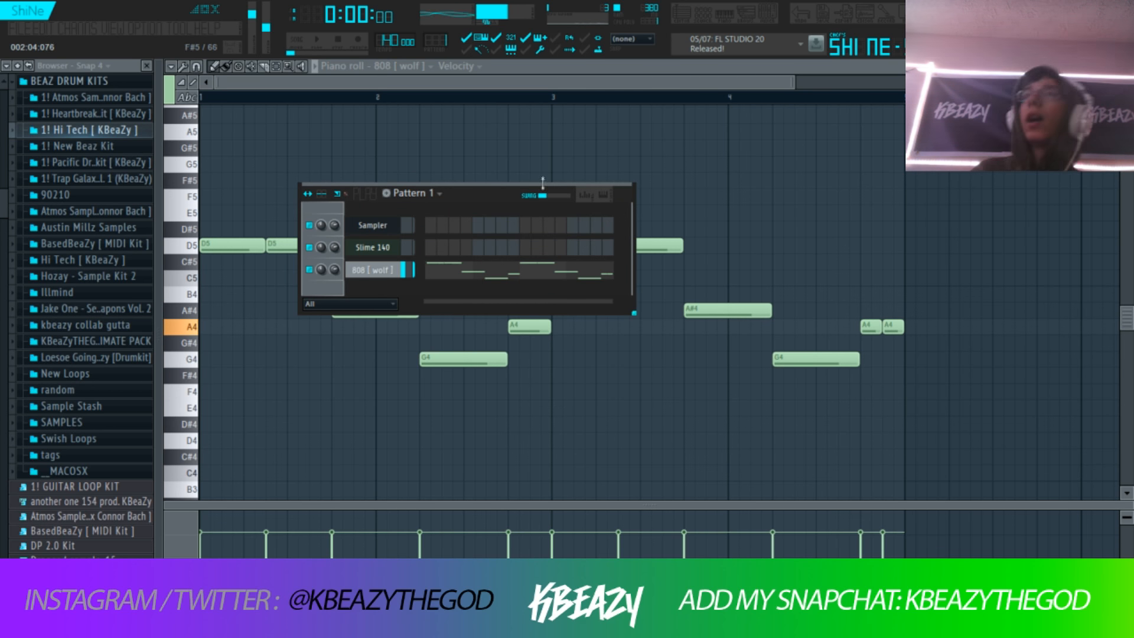
click(615, 64)
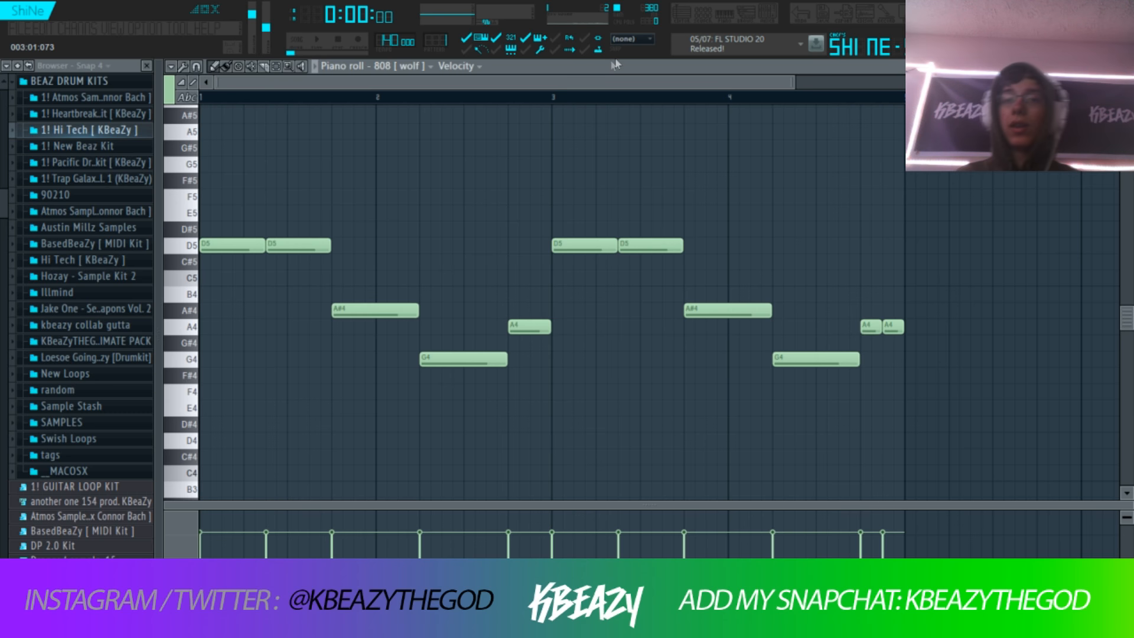
- Trim the Slime 140 and Pattern 1 clips in the playlist to four bars
click(681, 13)
drag(520, 134, 380, 149)
drag(520, 192, 356, 187)
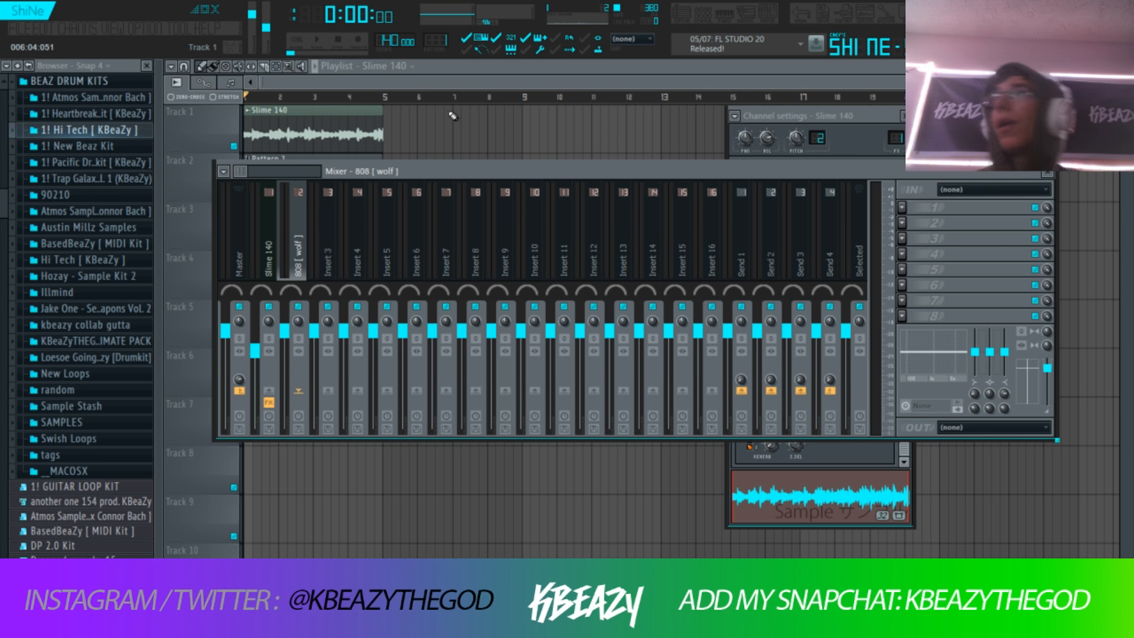
- Sound an 808 note and check the 808 [wolf], Master and Slime 140 tracks in the mixer
key(z)
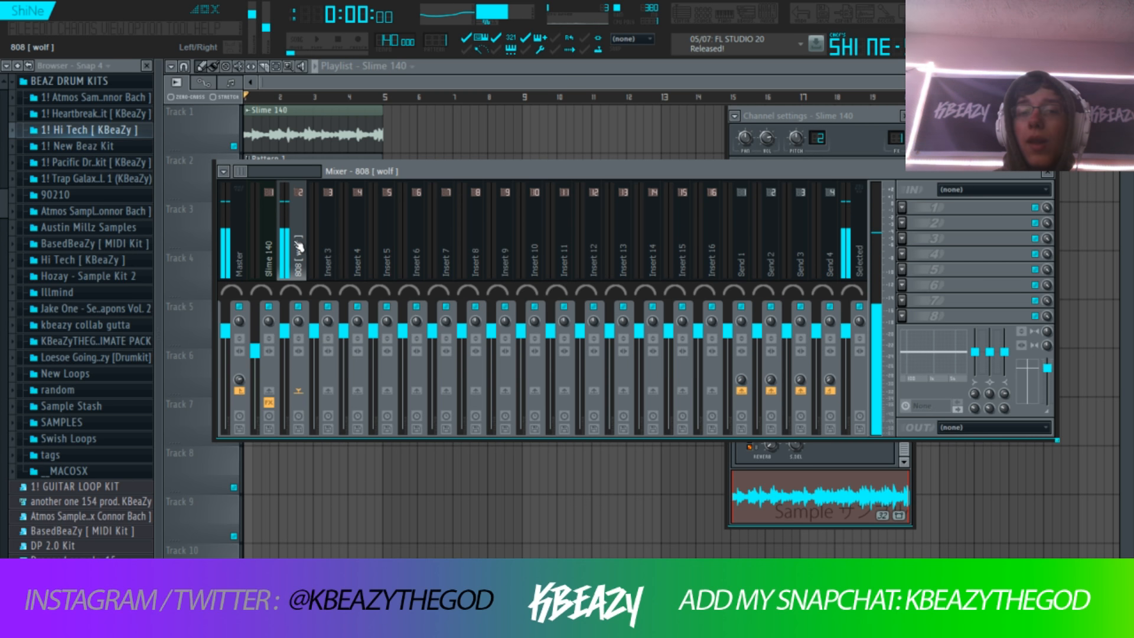
click(238, 243)
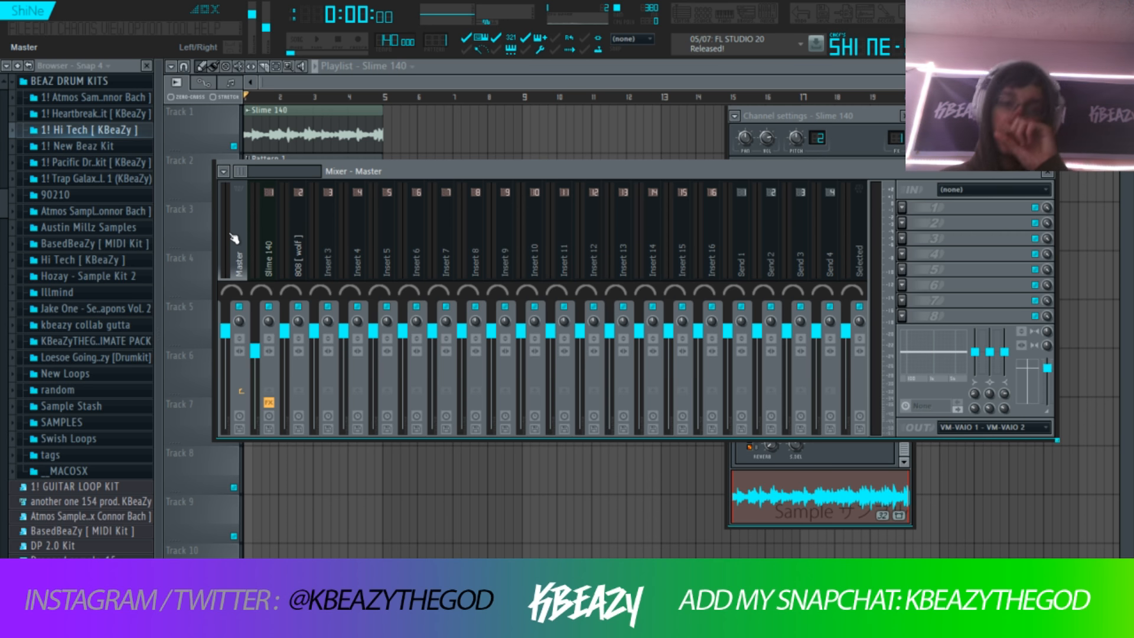
click(298, 248)
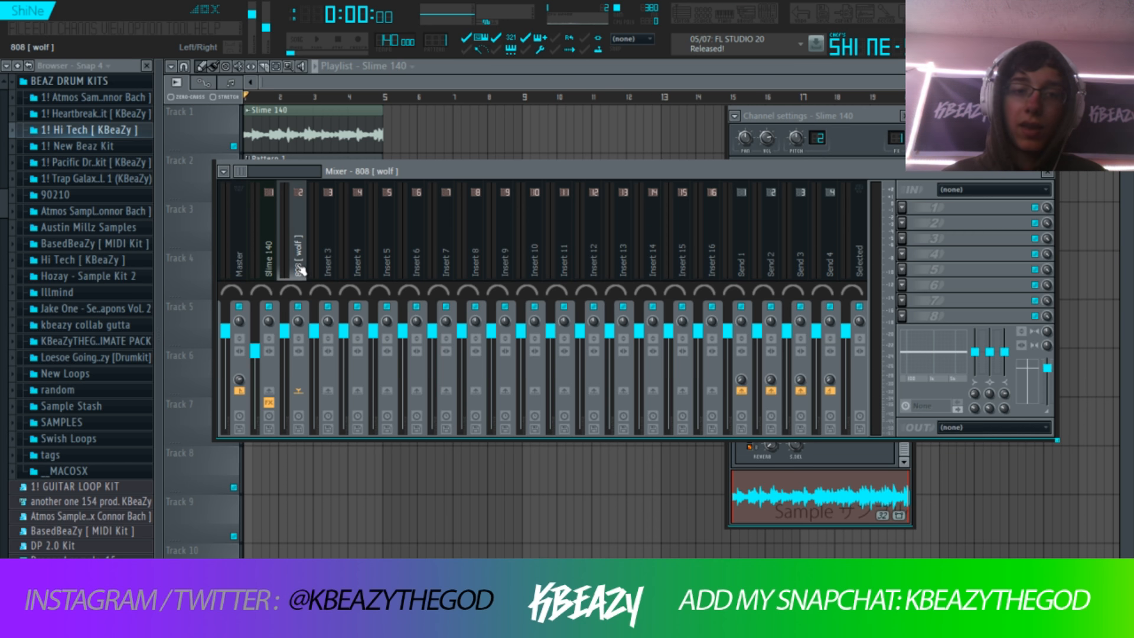
click(261, 257)
- Play back the 808 [wolf] line on its own from the piano roll and stop it
click(726, 12)
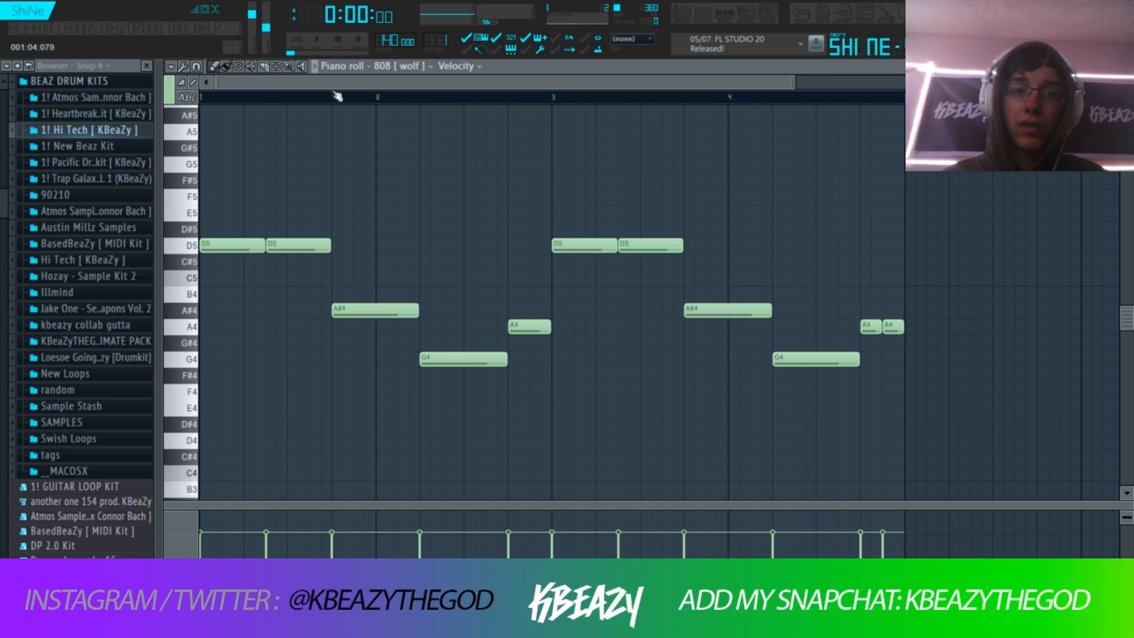
click(316, 68)
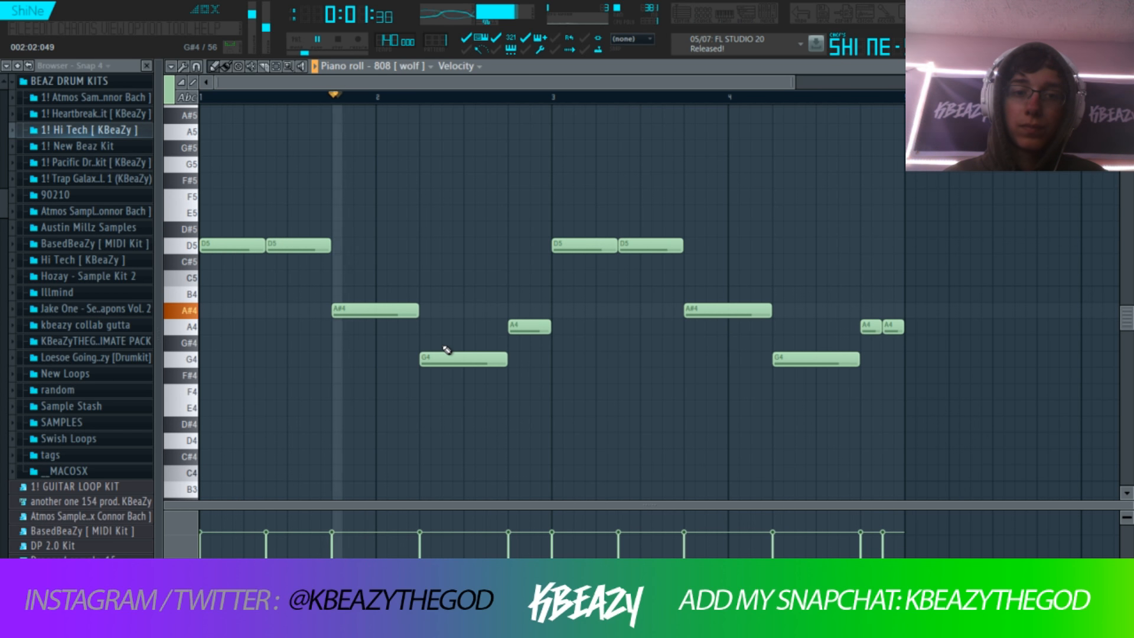
key(space)
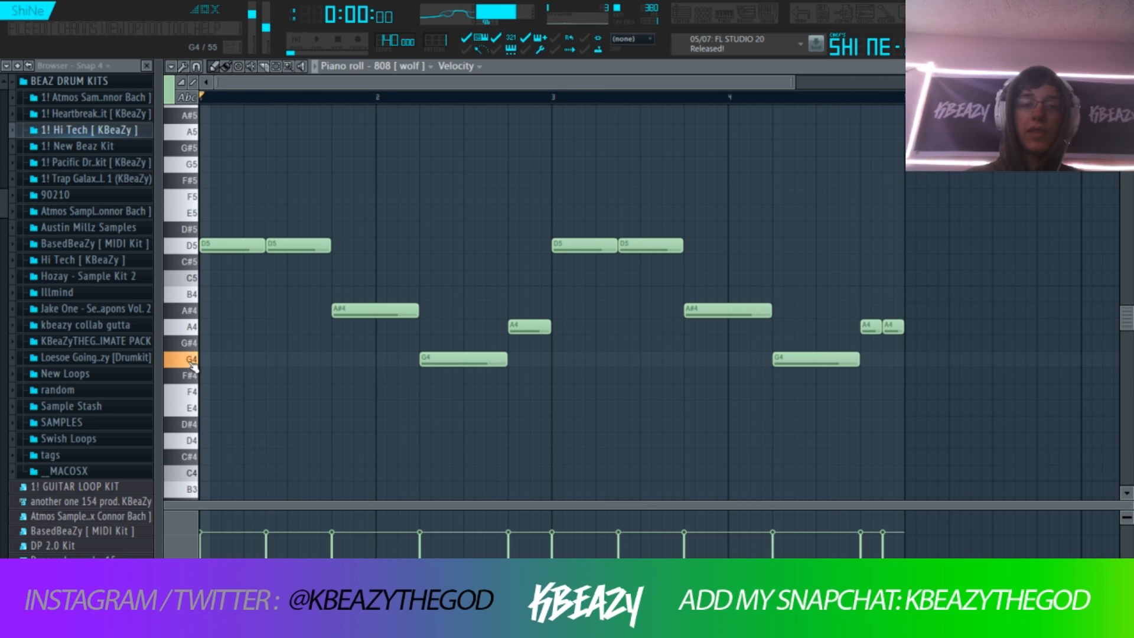
- Sound a key beside the 808 line and check the Slime 140 sample's time-stretching pitch in its channel settings
click(194, 330)
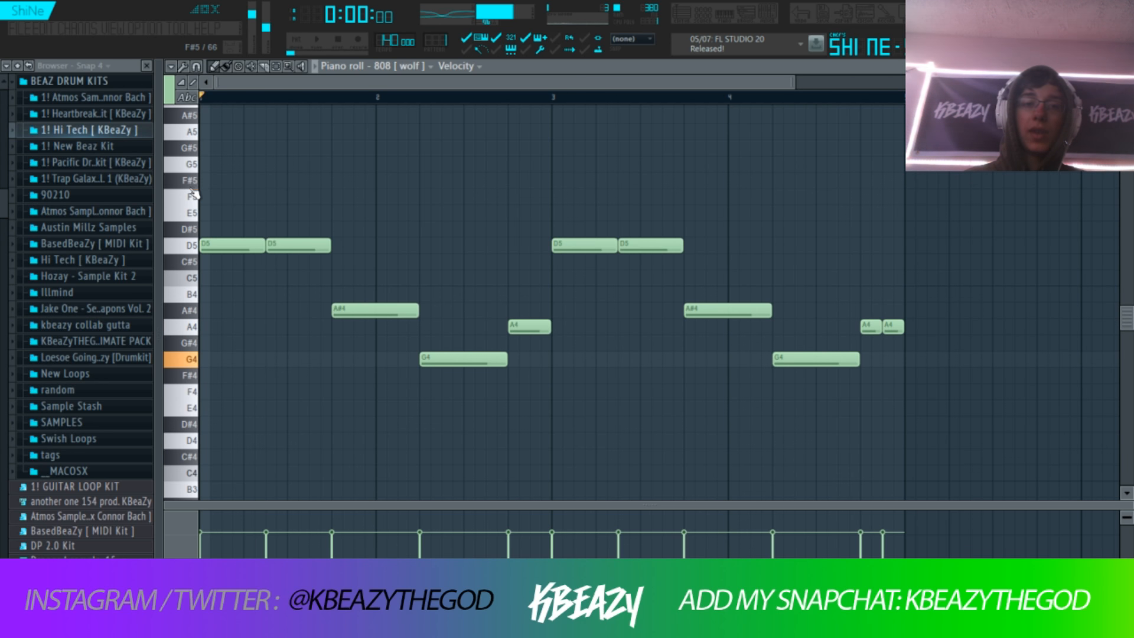
click(723, 14)
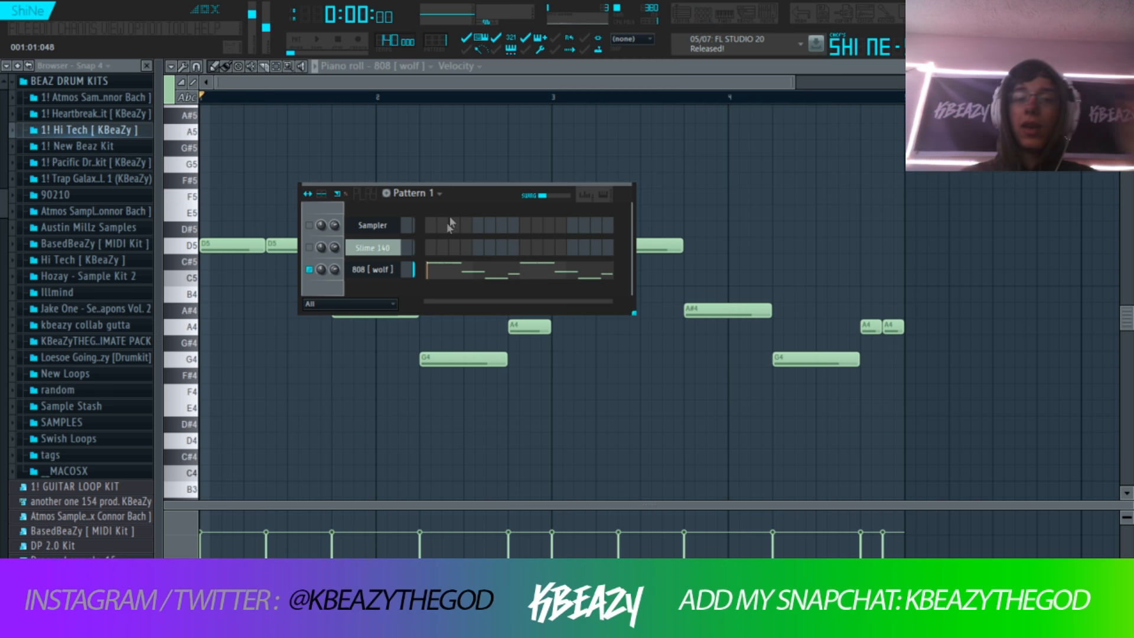
click(395, 269)
click(369, 248)
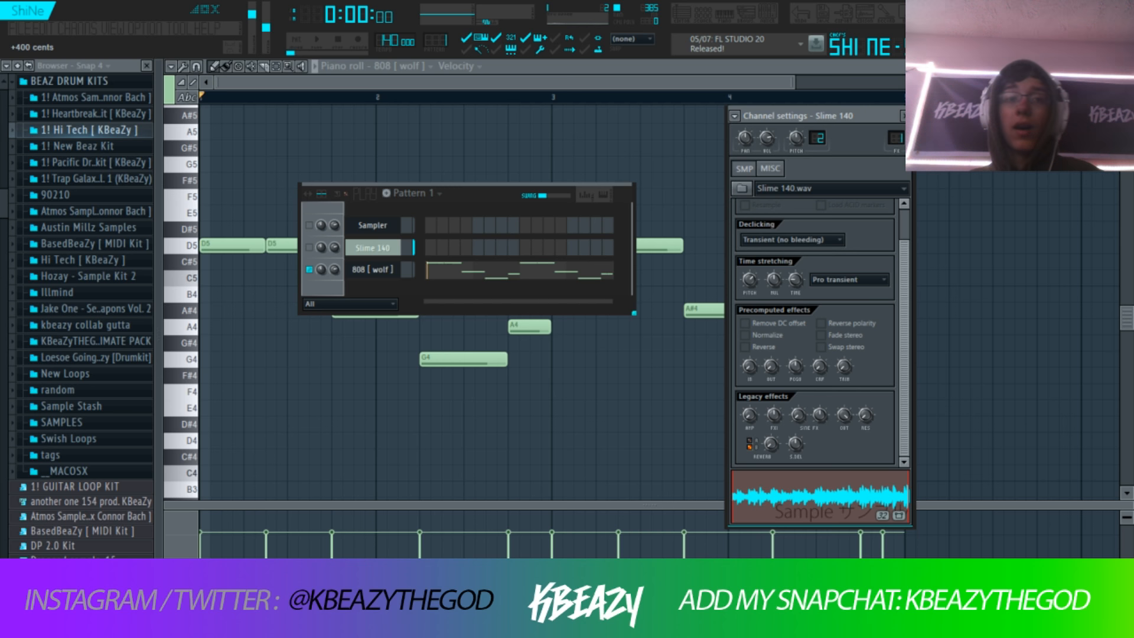
click(604, 67)
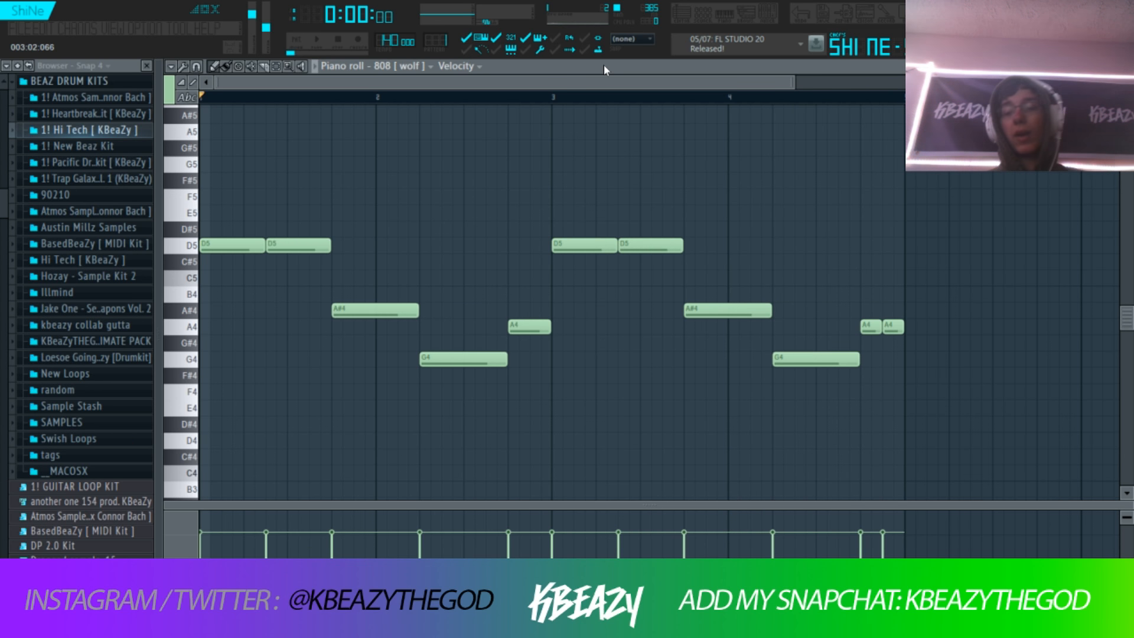
- Transpose the whole 808 [ wolf ] line up two semitones so it starts on E5, and sound its A4 key
key(shift+Up)
key(shift+Up)
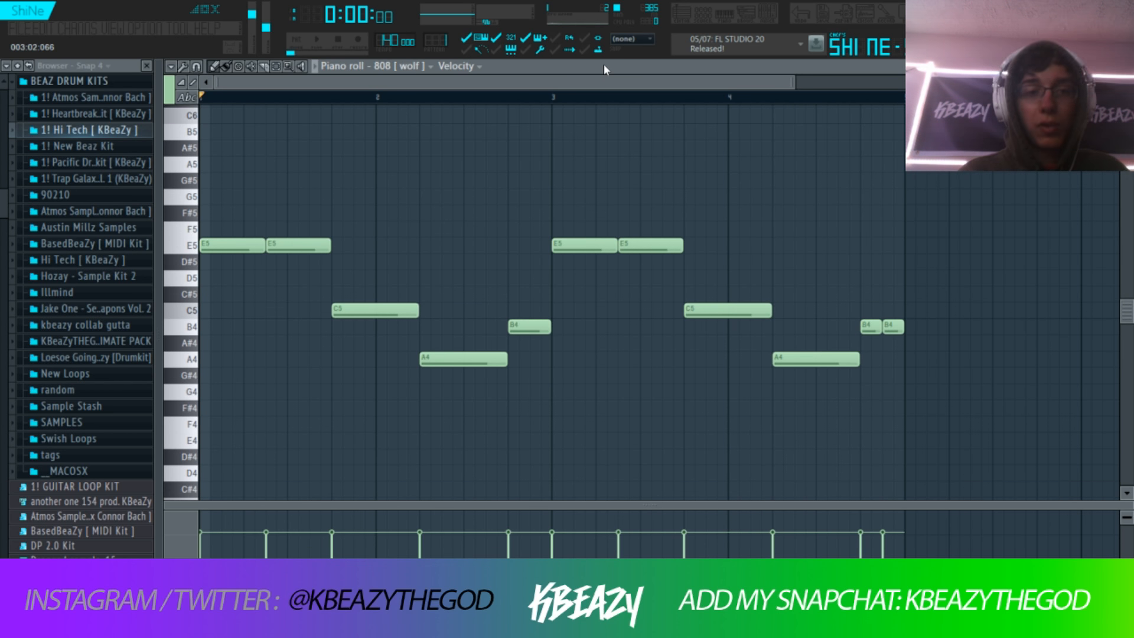
click(193, 361)
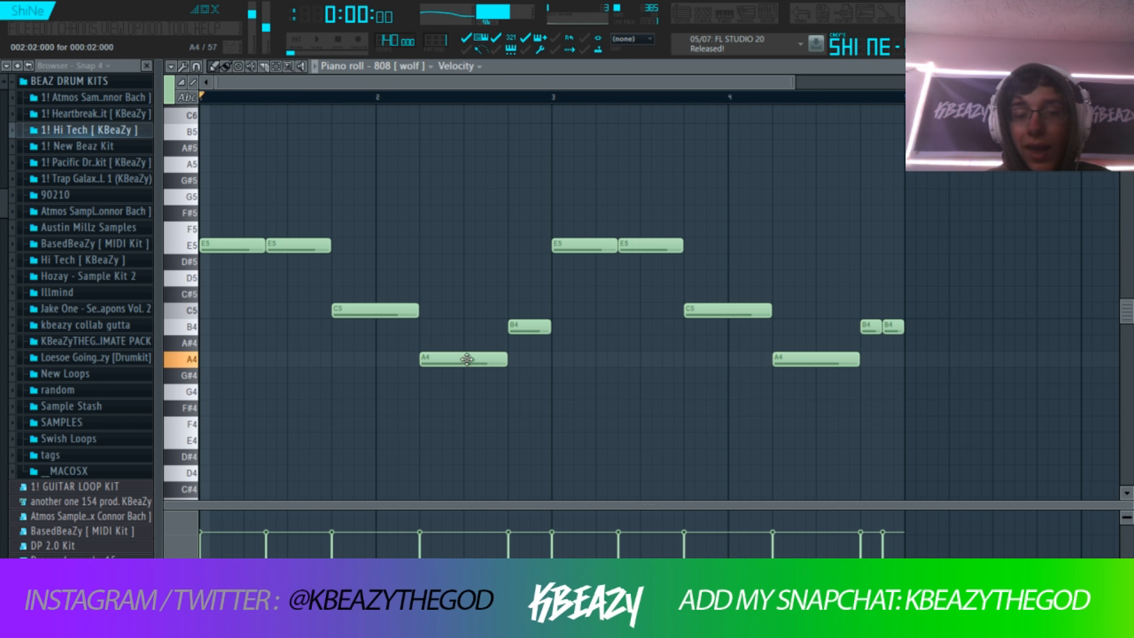
- Unmute the Slime 140 channel in Pattern 1 and play it together with the 808 line
click(706, 15)
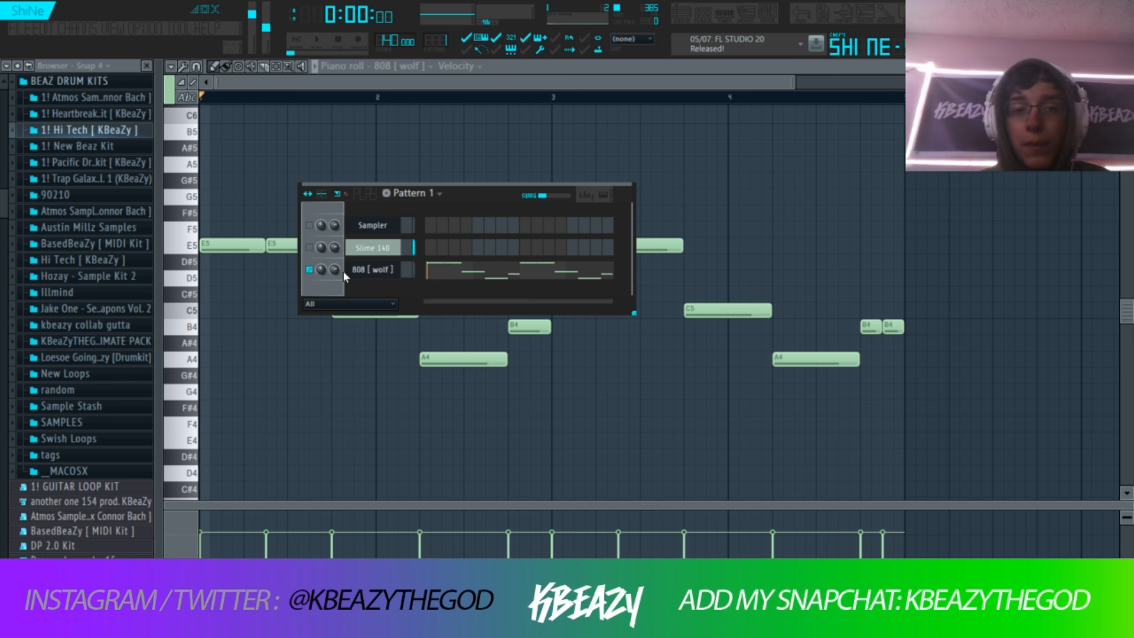
key(space)
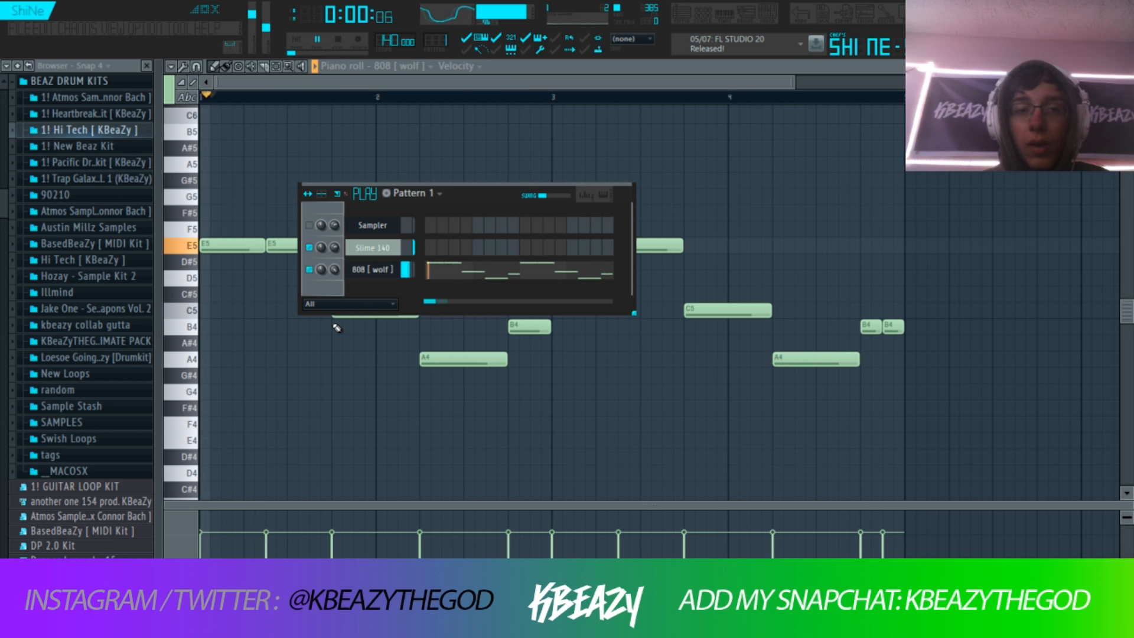
key(F5)
key(space)
click(725, 16)
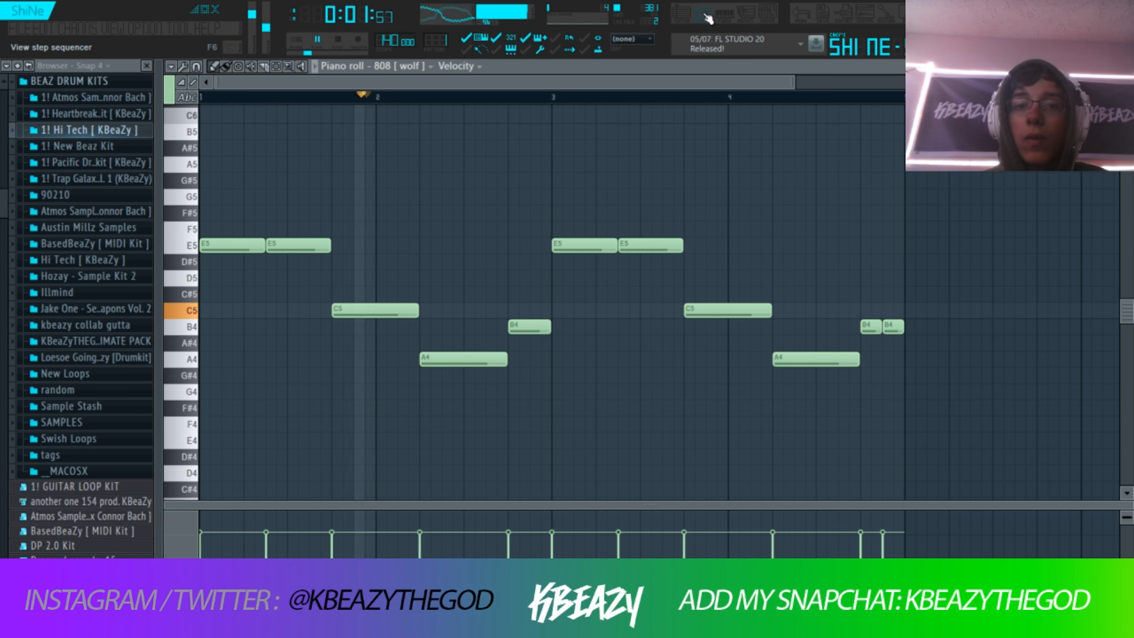
- Insert Fruity Parametric EQ 2 after the reverb on the Slime 140 mixer track and load its low- and high-cut mastering preset
click(765, 16)
key(space)
click(902, 223)
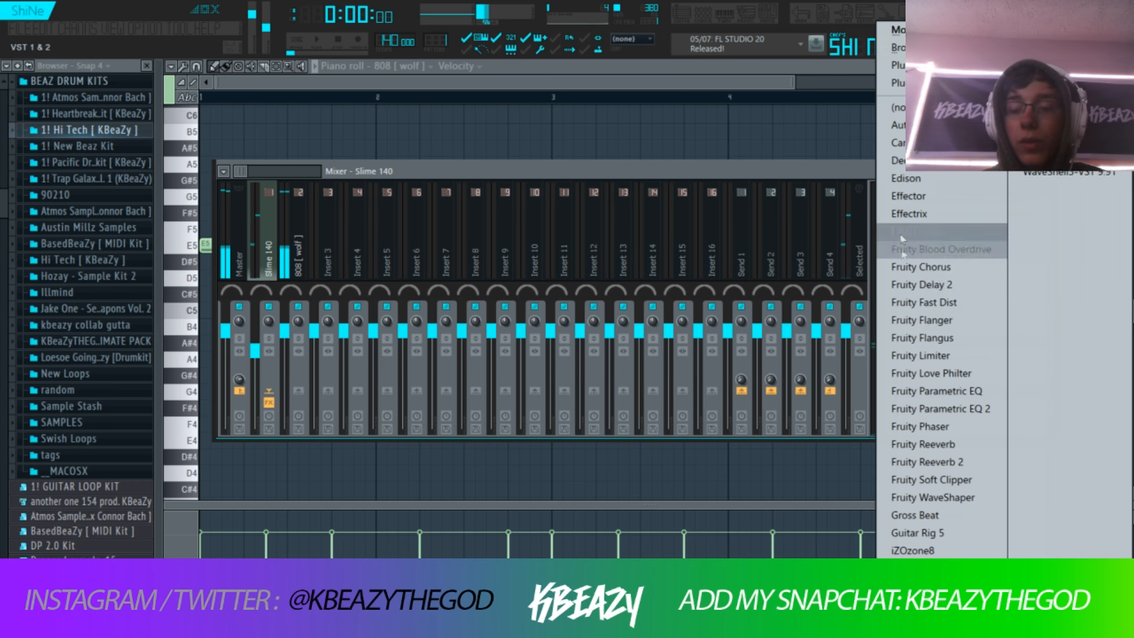
click(958, 407)
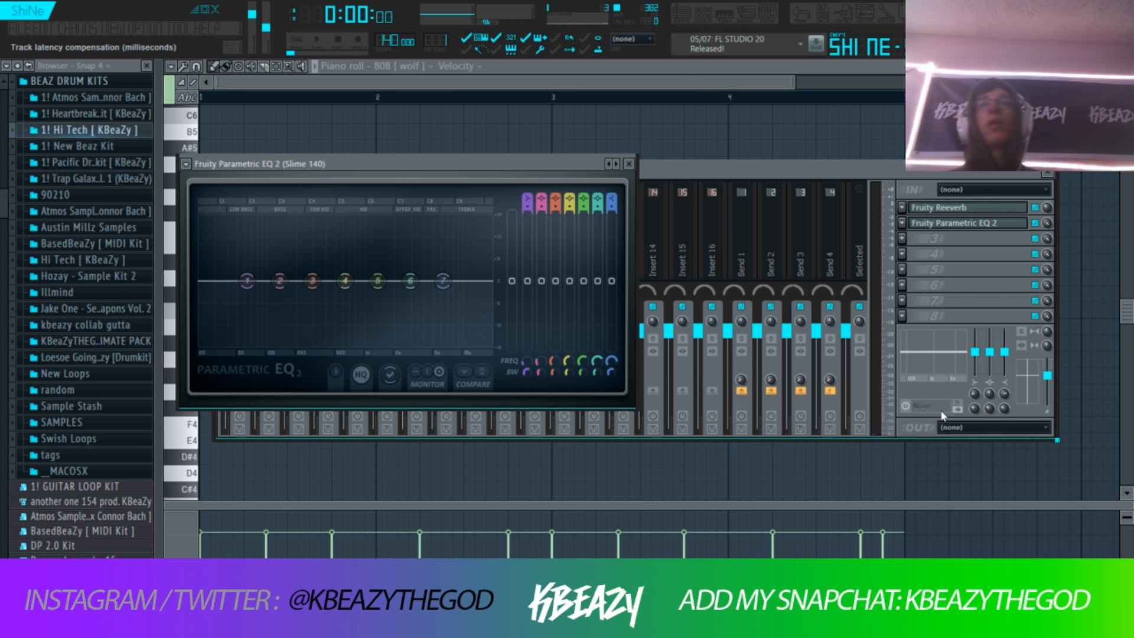
click(186, 163)
mouse_move(271, 206)
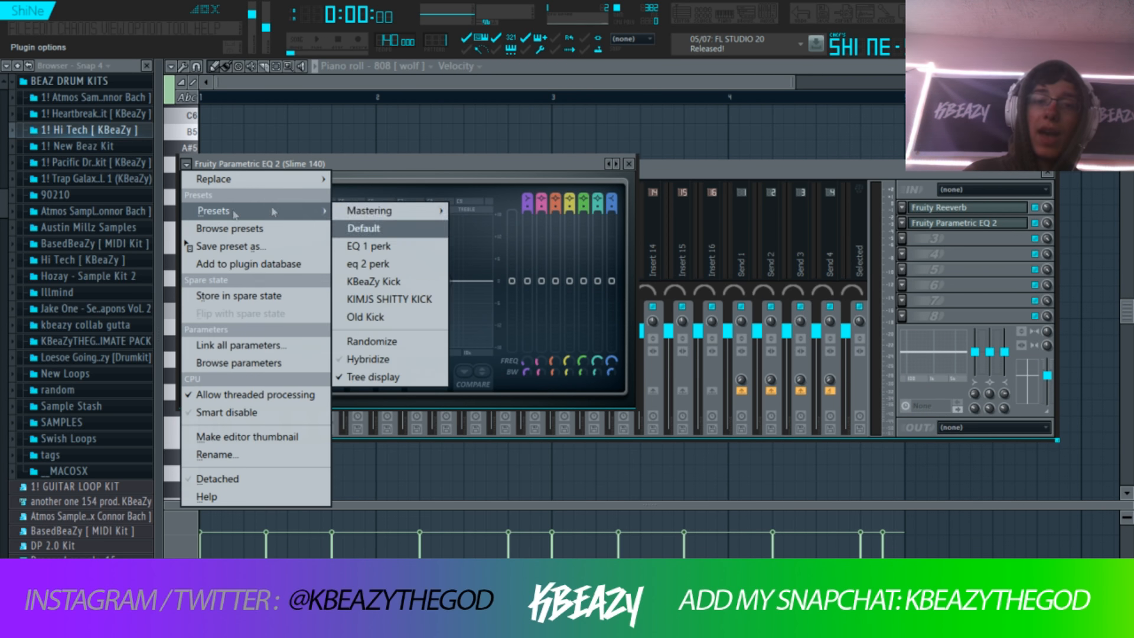
click(506, 217)
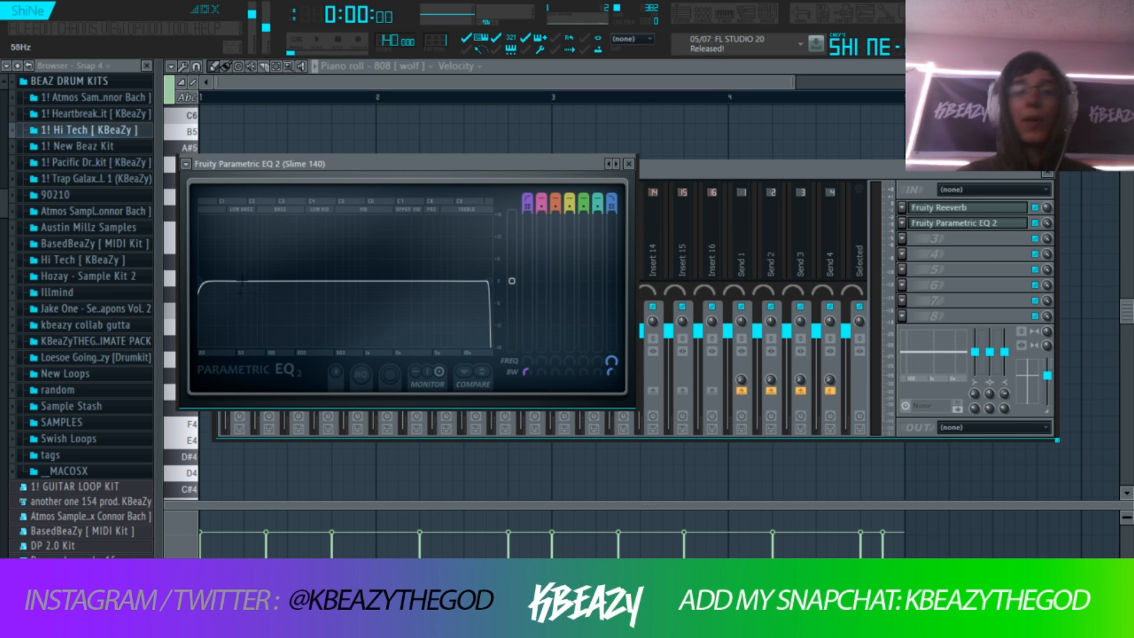
- Raise the high-pass band of the Slime 140 EQ to about 351 Hz and audition the result
drag(205, 288, 307, 280)
key(space)
key(space)
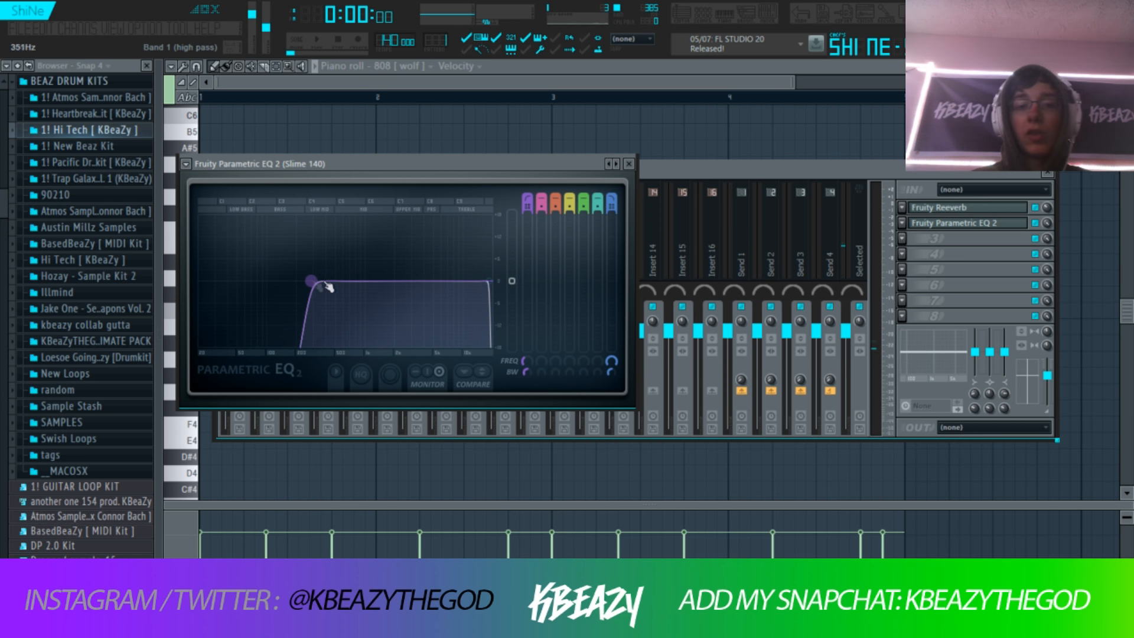
key(space)
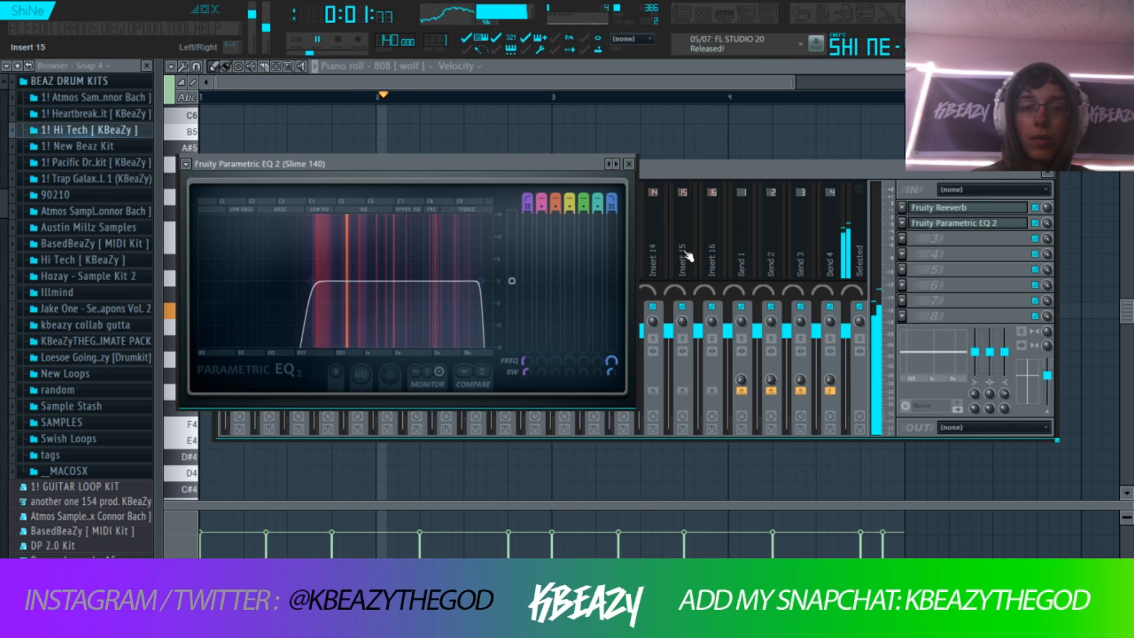
- Compare the 808 [ wolf ], Slime 140 and Master tracks in the mixer during playback and look through the Master's effect choices
drag(675, 255, 302, 265)
key(space)
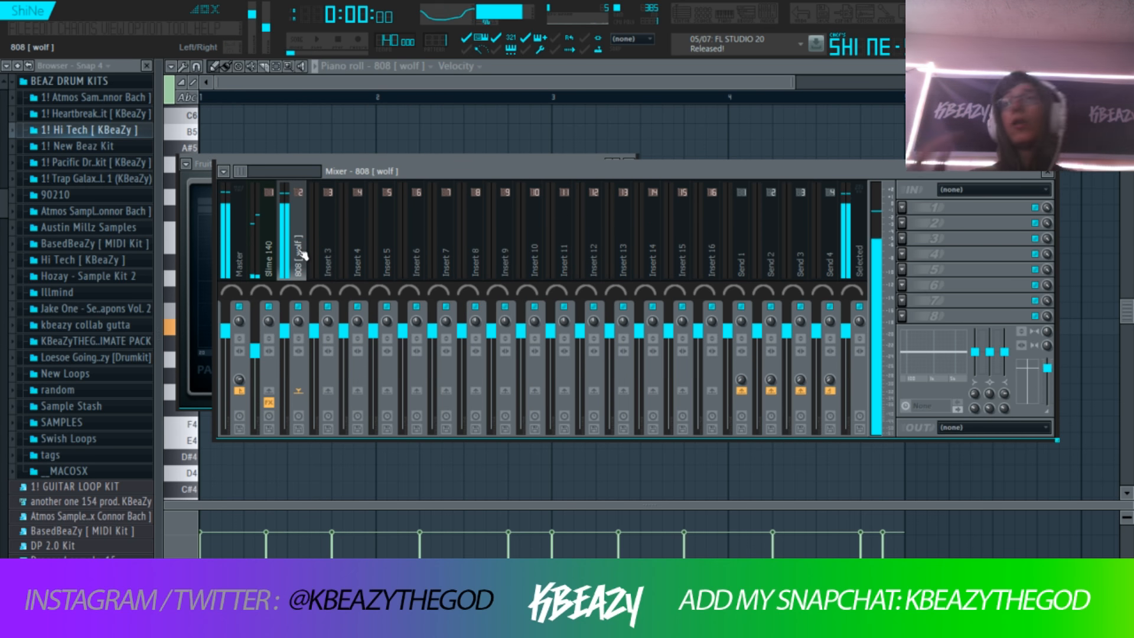
click(263, 258)
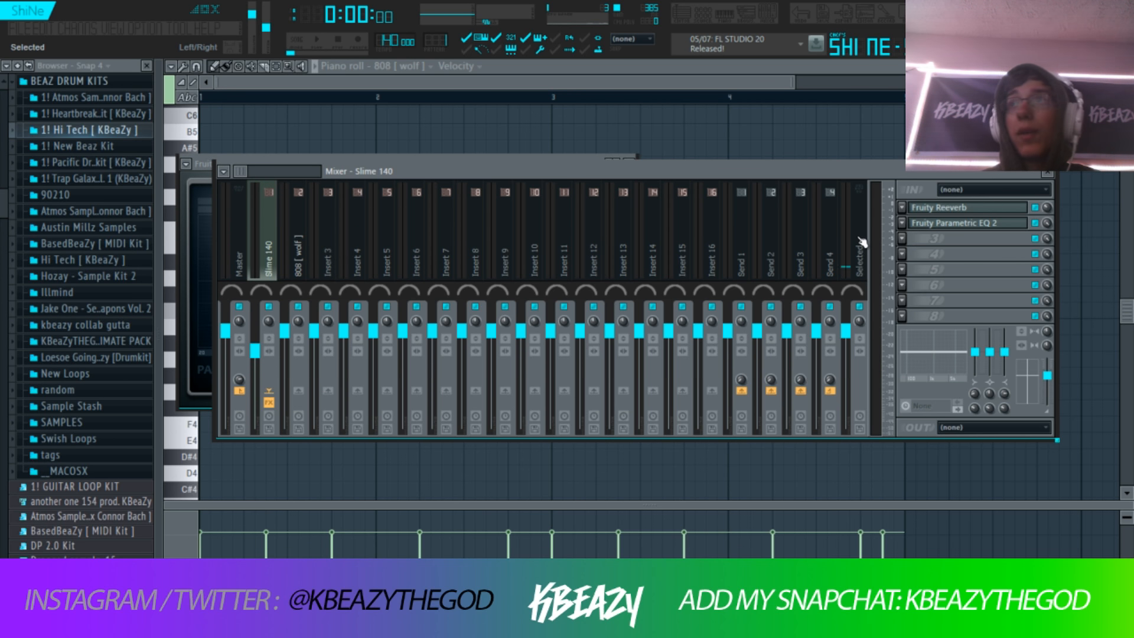
click(293, 261)
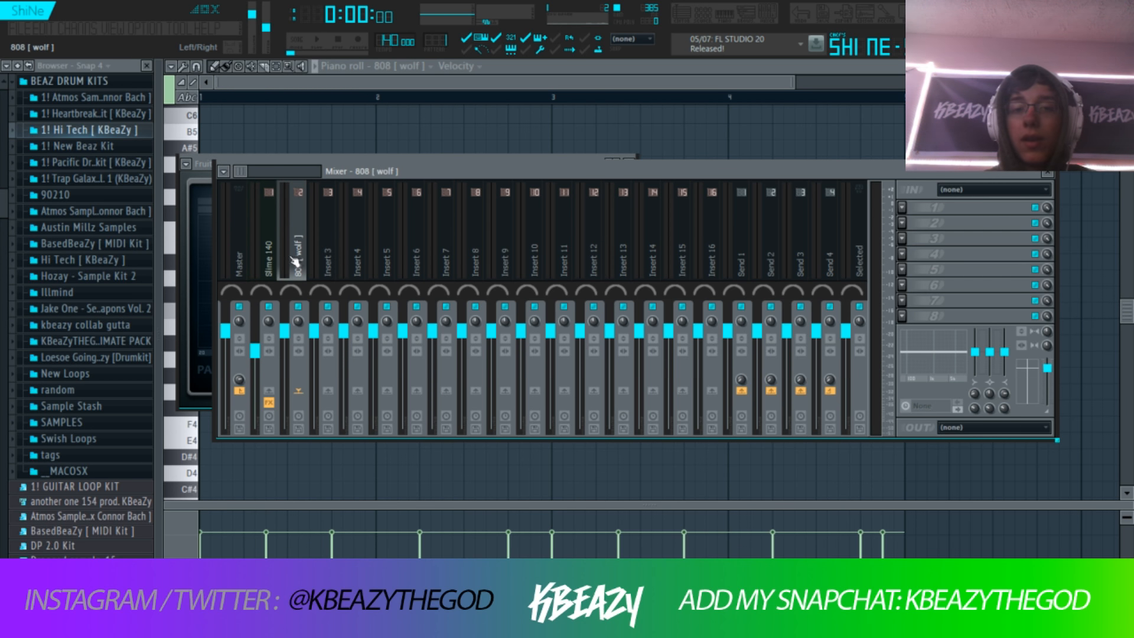
click(272, 263)
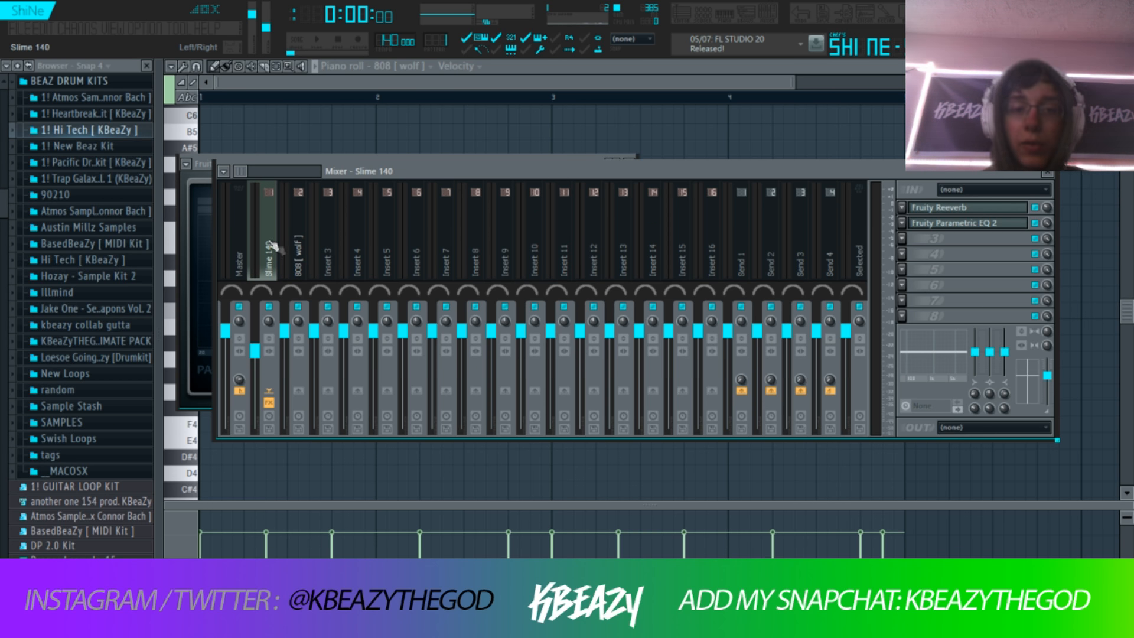
key(space)
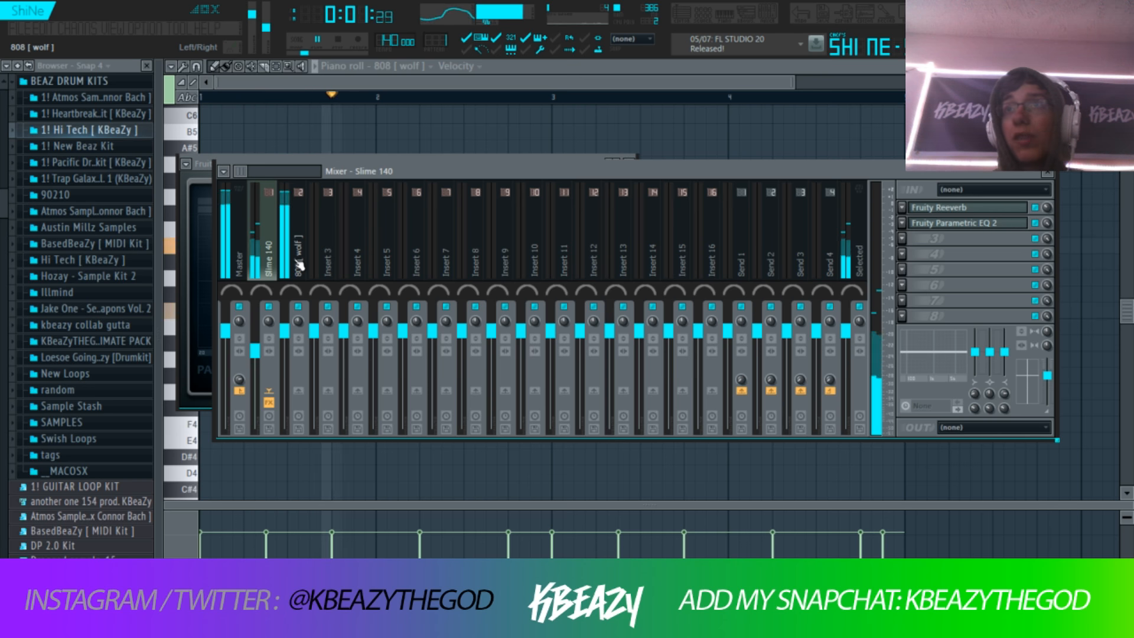
click(240, 261)
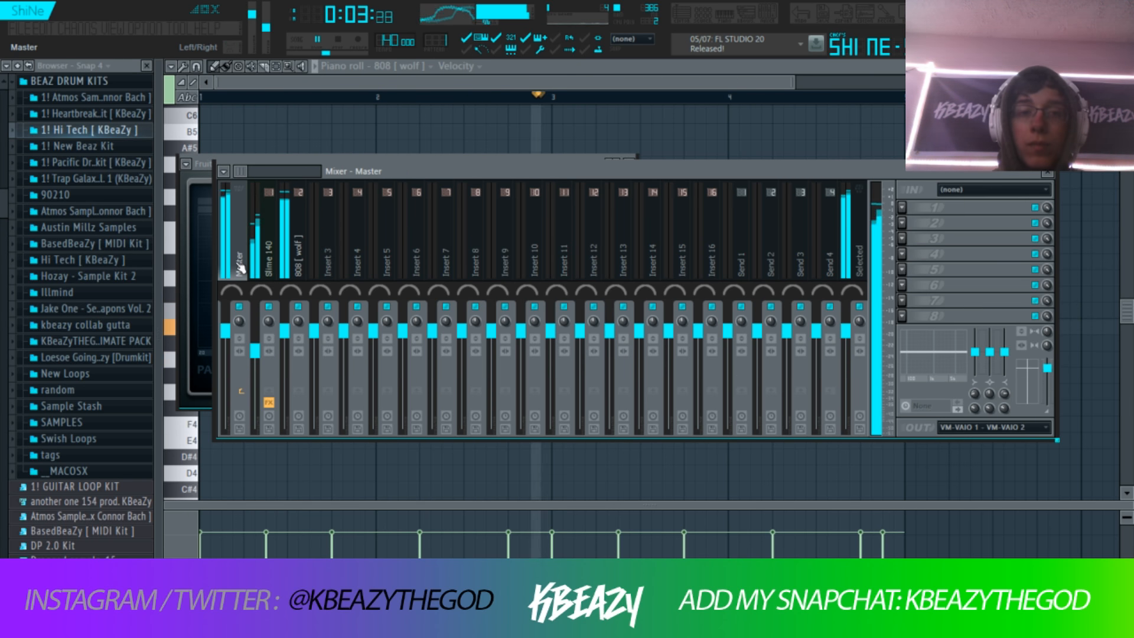
key(space)
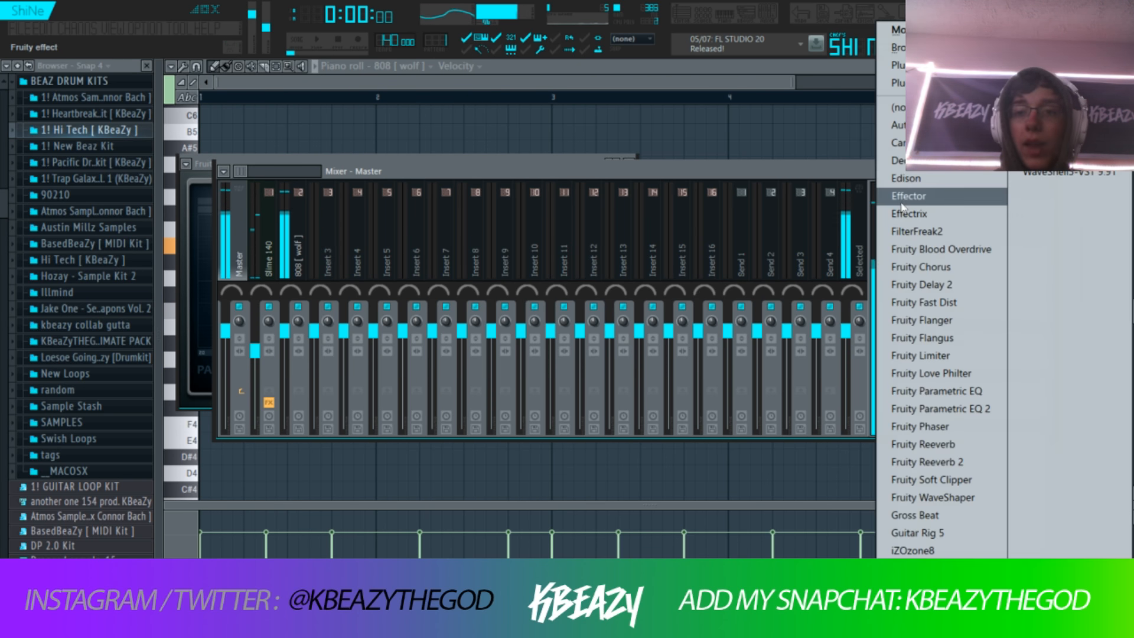
click(933, 207)
- Preview hi-hats from the 1! Hi Tech kit and add Hi Hat [ hydro ] as a new channel in Pattern 1
click(681, 23)
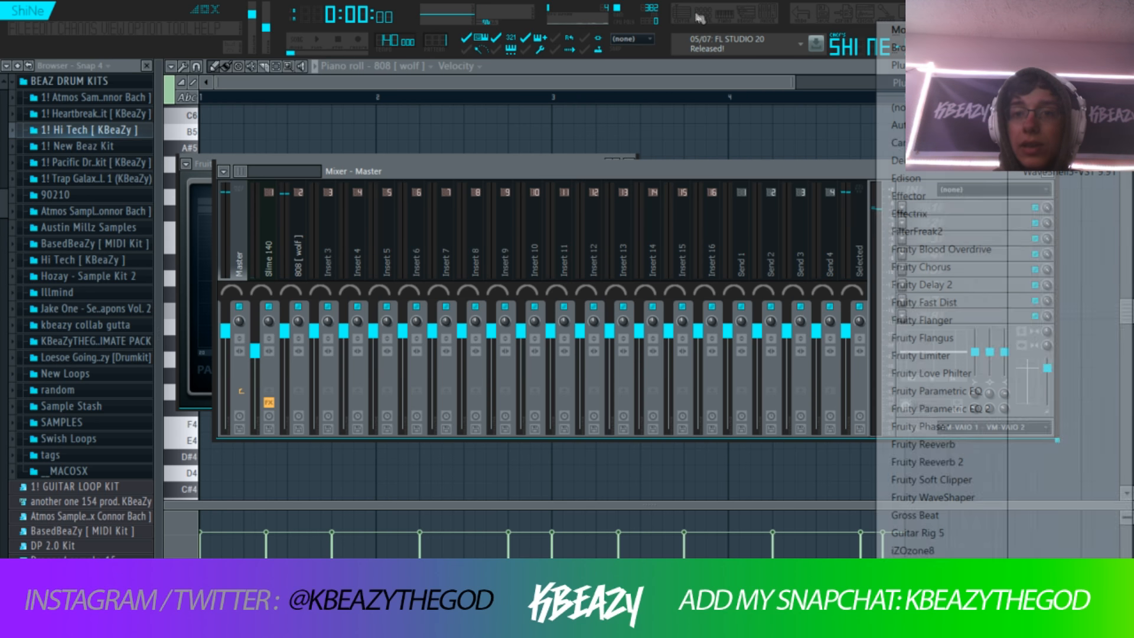
click(680, 22)
click(88, 129)
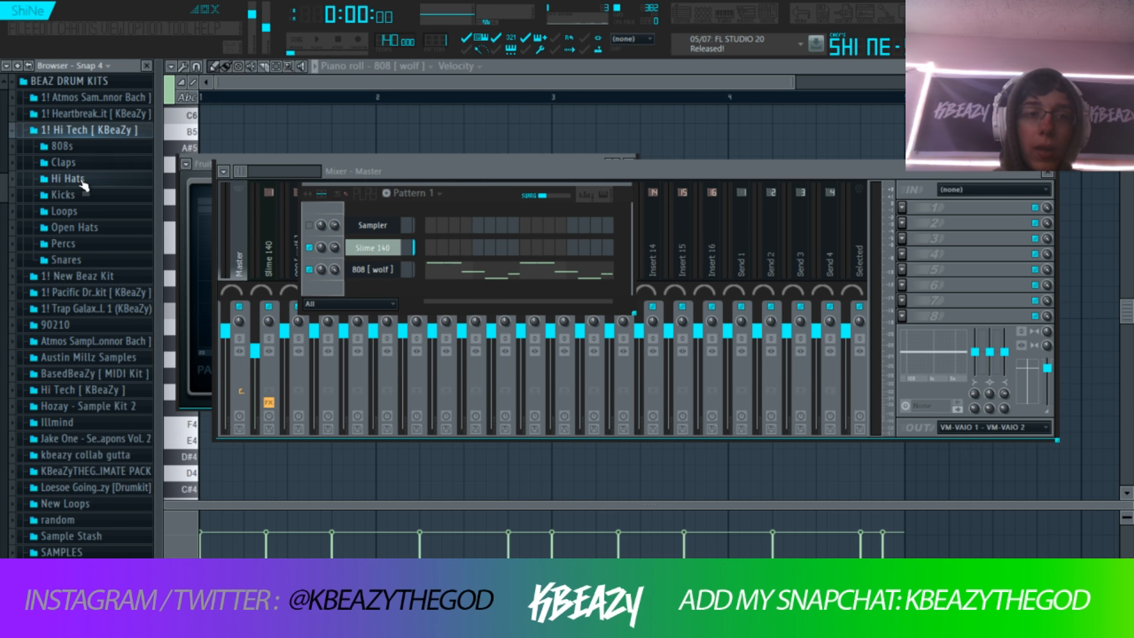
click(68, 178)
click(83, 223)
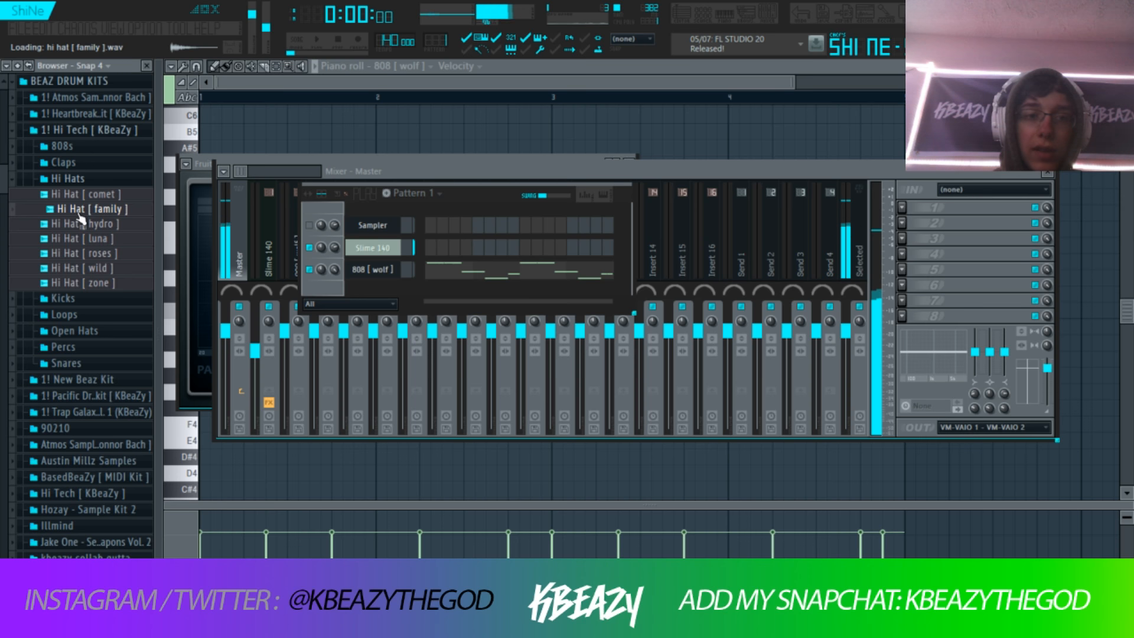
drag(80, 224, 366, 295)
- Fill the Hi Hat [ hydro ] channel with a hit on every second step and send it to the piano roll
click(343, 193)
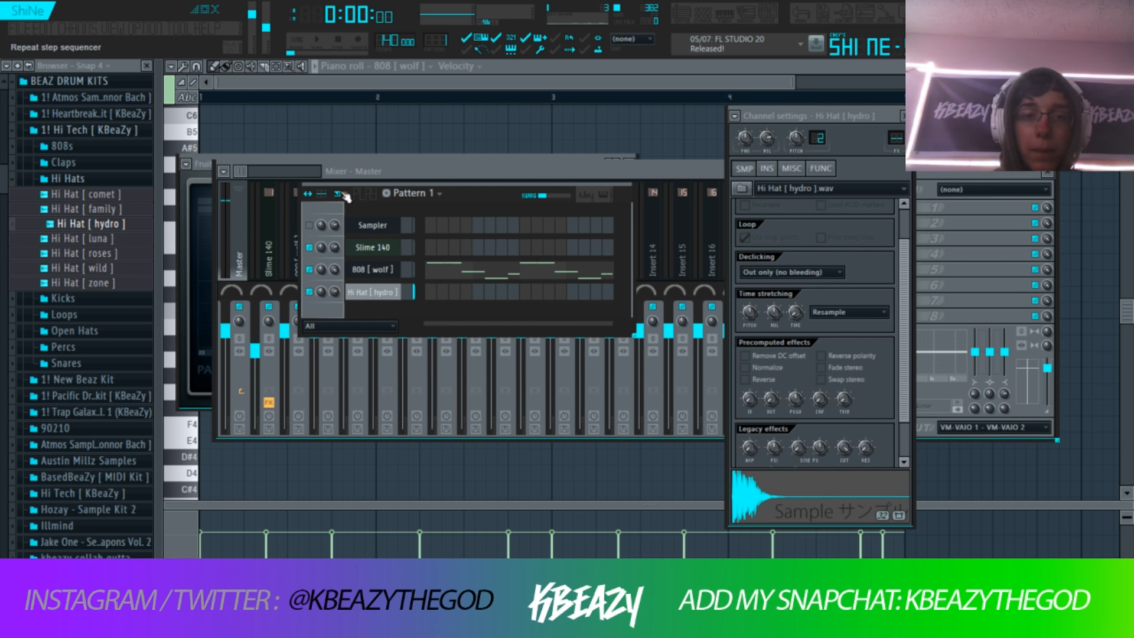
right_click(369, 292)
mouse_move(437, 401)
click(442, 424)
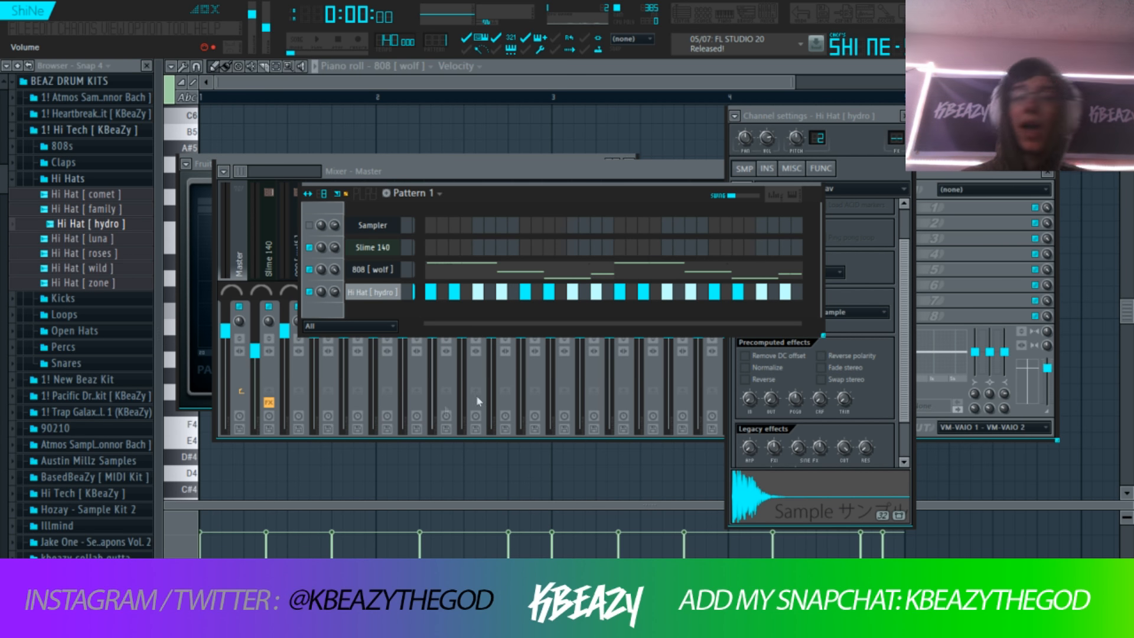
right_click(378, 292)
click(449, 292)
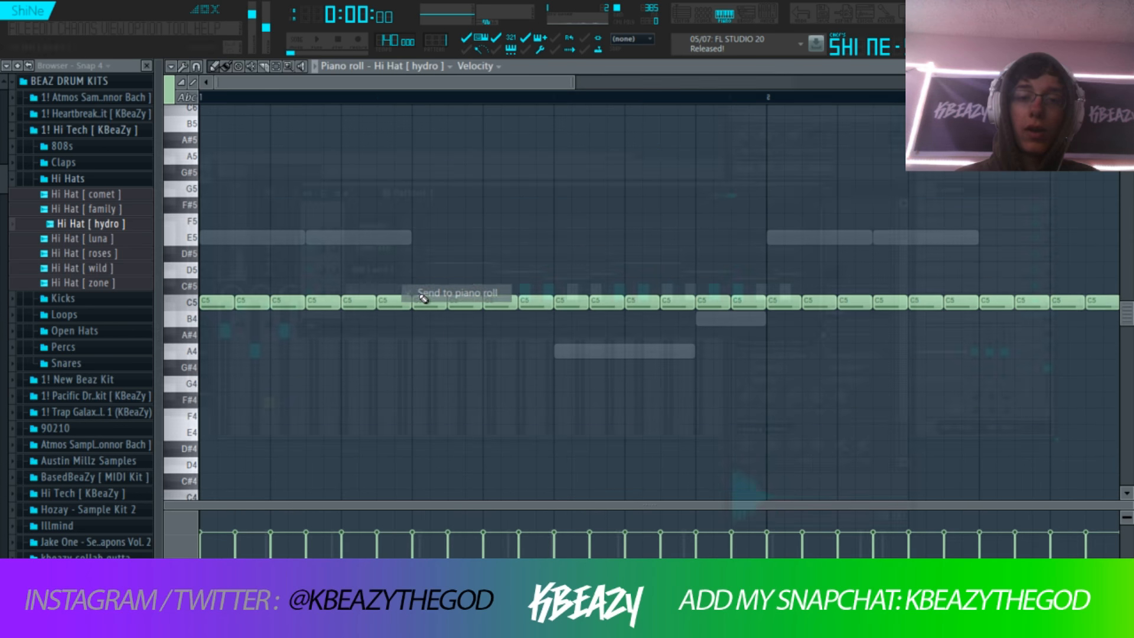
scroll(682, 113, down, 2)
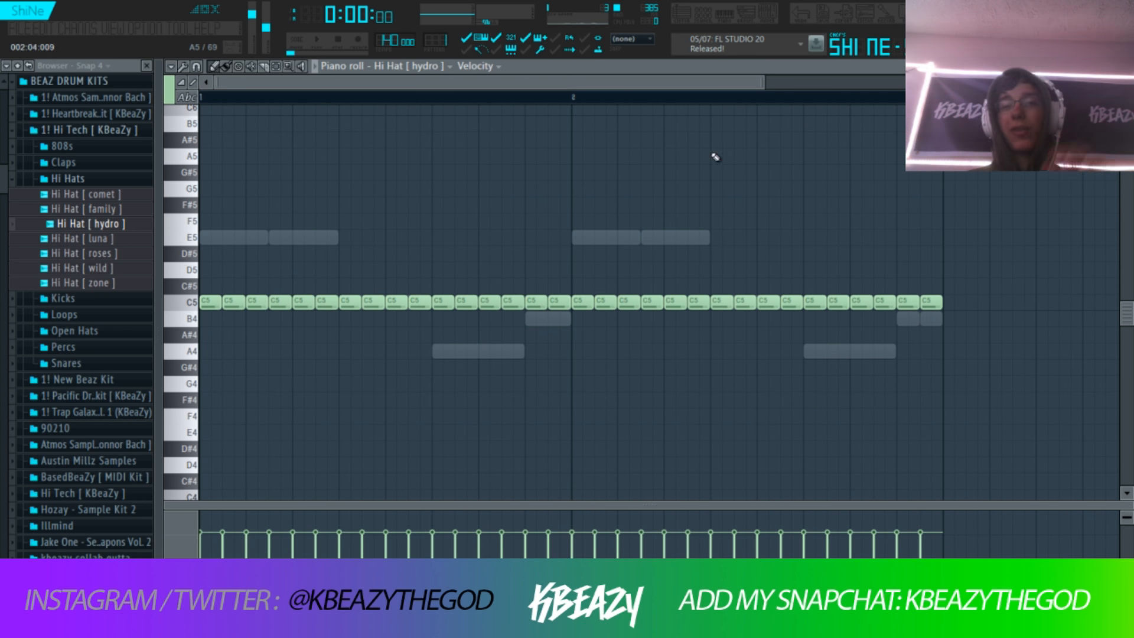
- Change the note snap, replace the first hi-hat hit with a roll of three short notes on E5, and play it back
click(196, 67)
click(216, 201)
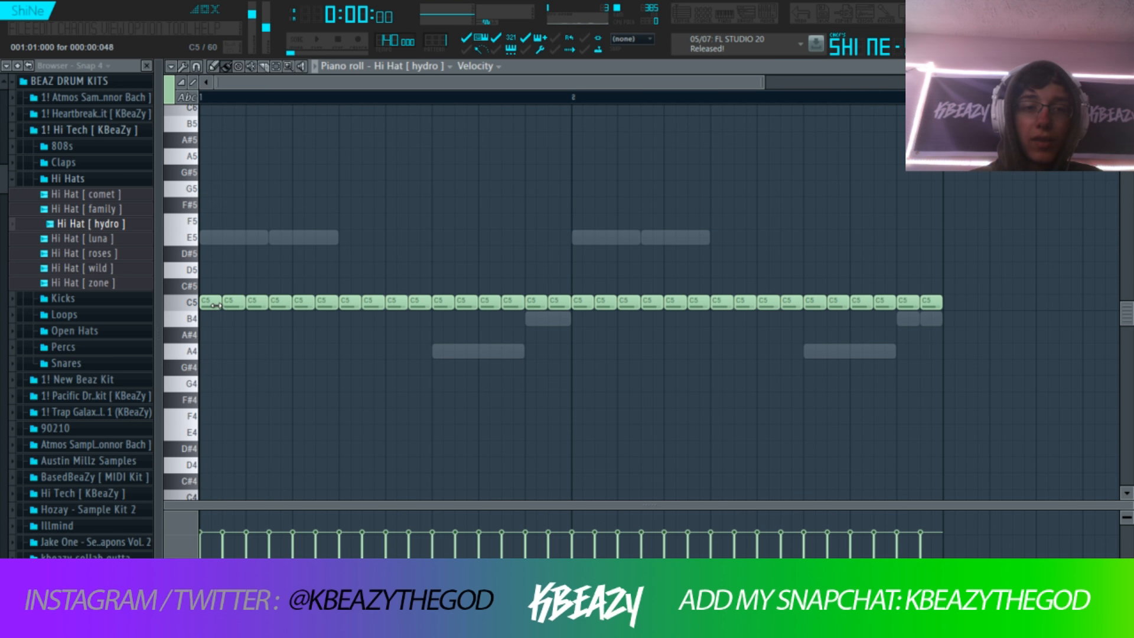
mouse_move(202, 302)
mouse_down()
mouse_move(217, 238)
mouse_move(201, 240)
mouse_up()
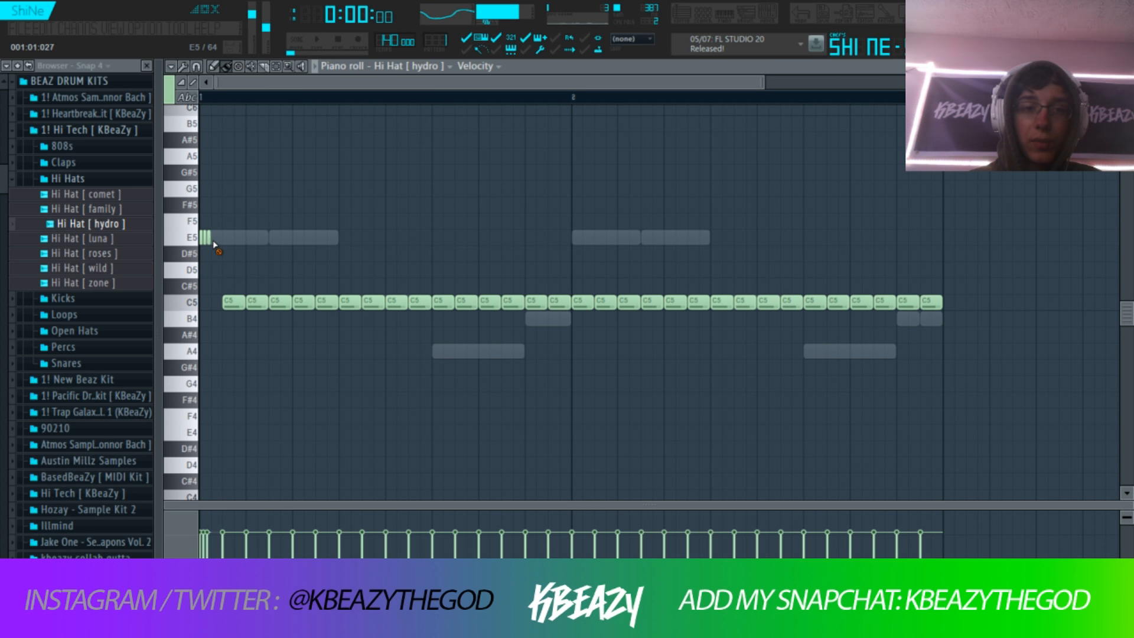
key(space)
click(208, 237)
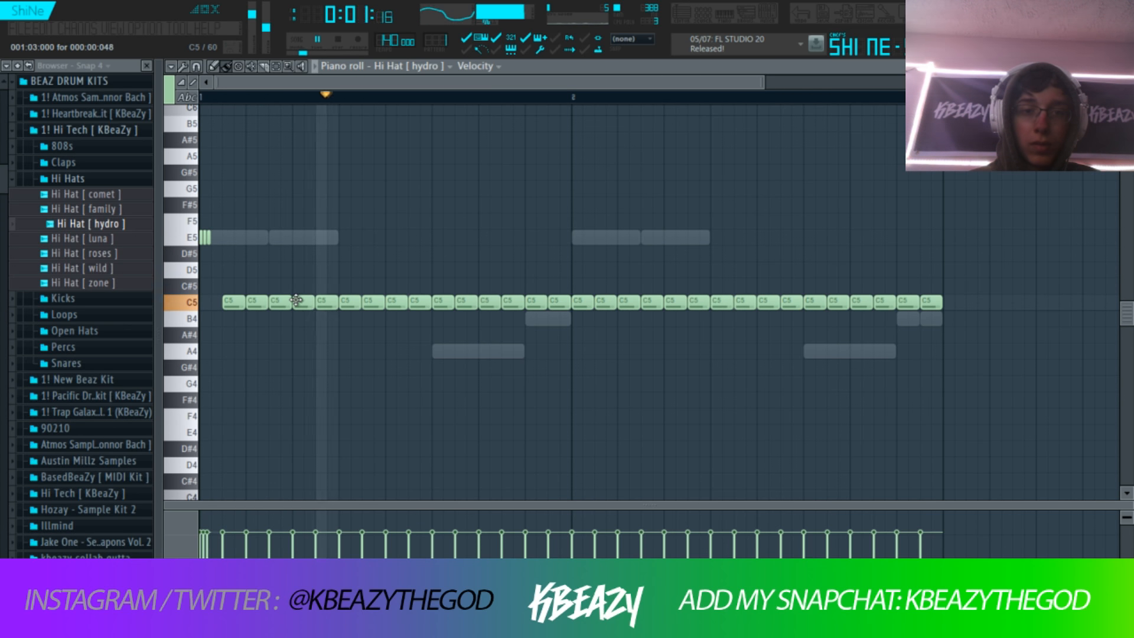
- Replace the hi-hat hits at bar 1 beats 4 and 6 with three-note rolls on A#4 and C5, and play them back
drag(309, 302, 297, 303)
key(space)
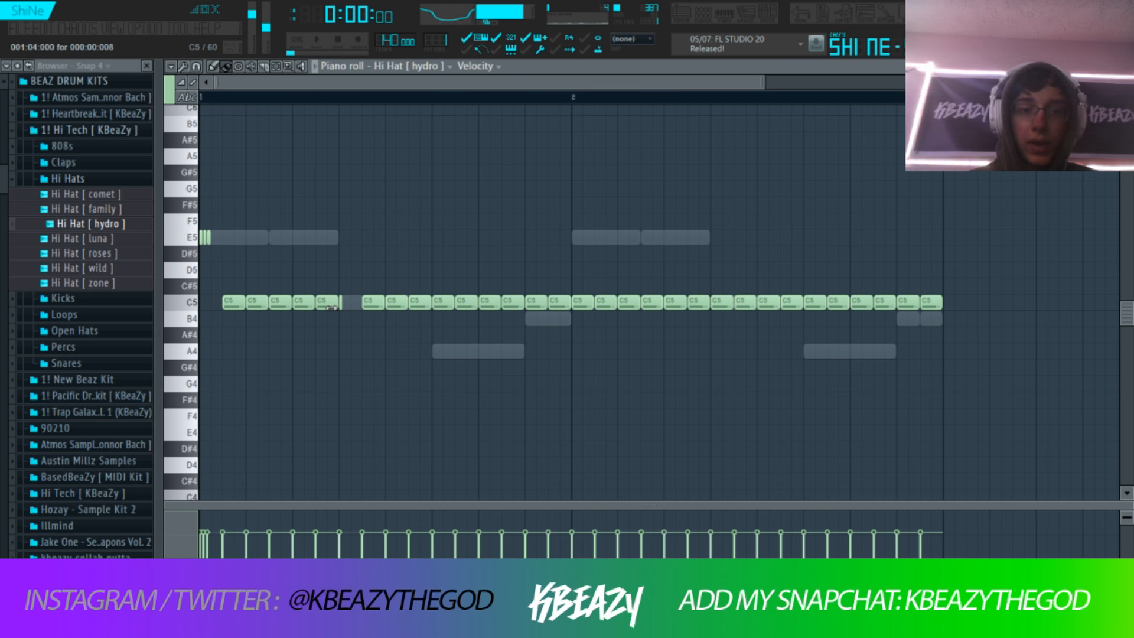
click(346, 335)
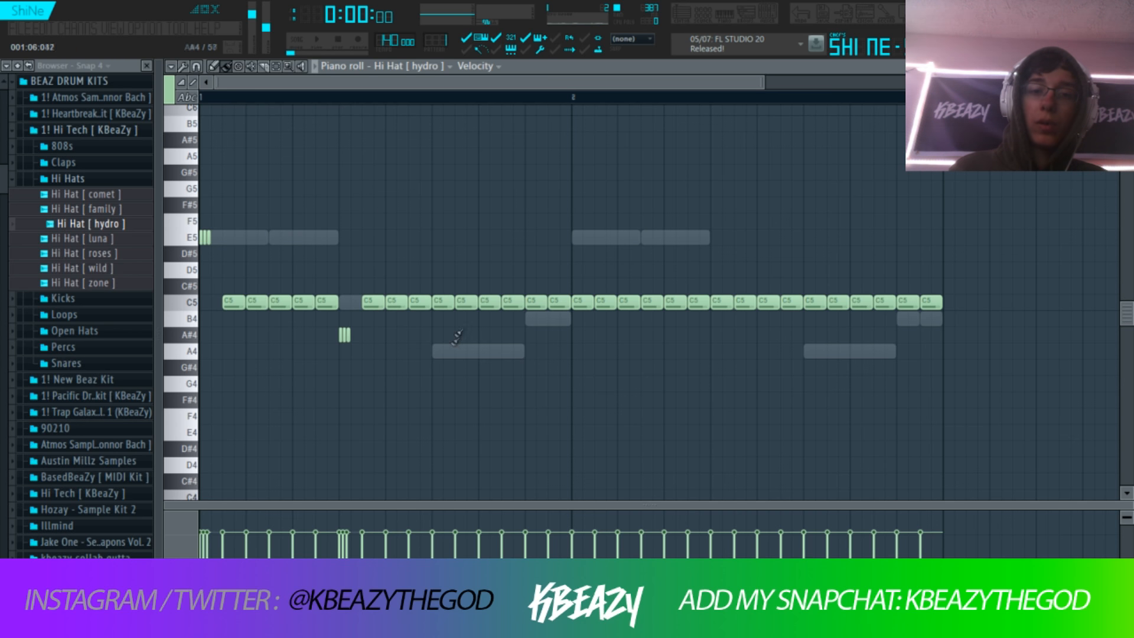
key(space)
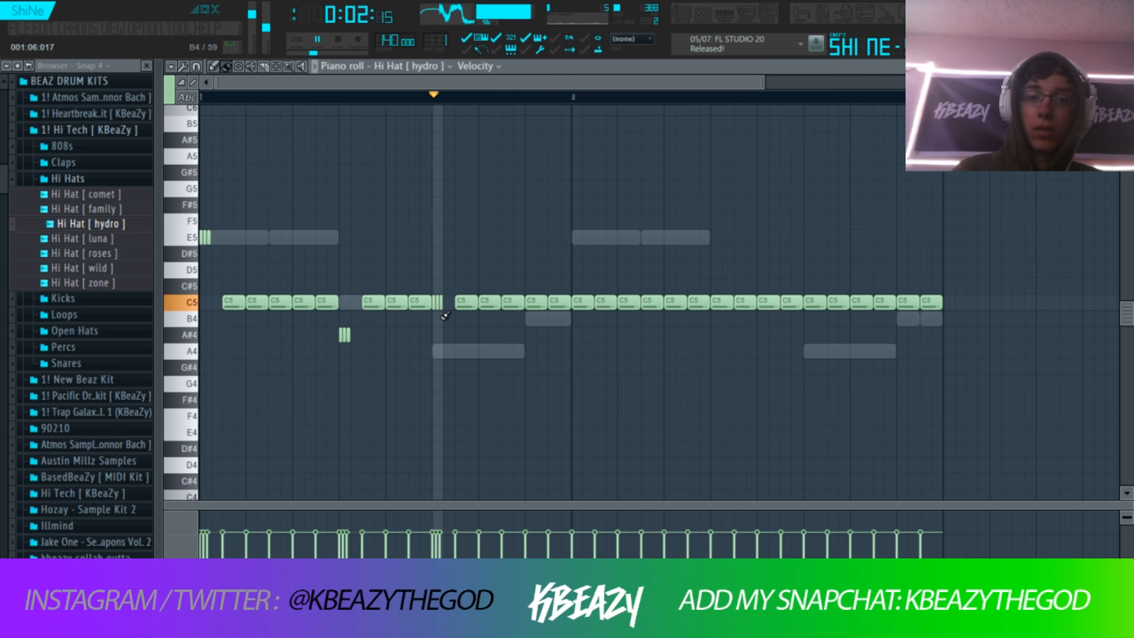
- Replace the hi-hat hit at bar 1 beat 8 with a three-note E5 roll and repeat bar 1's pattern over bar 2
right_click(534, 302)
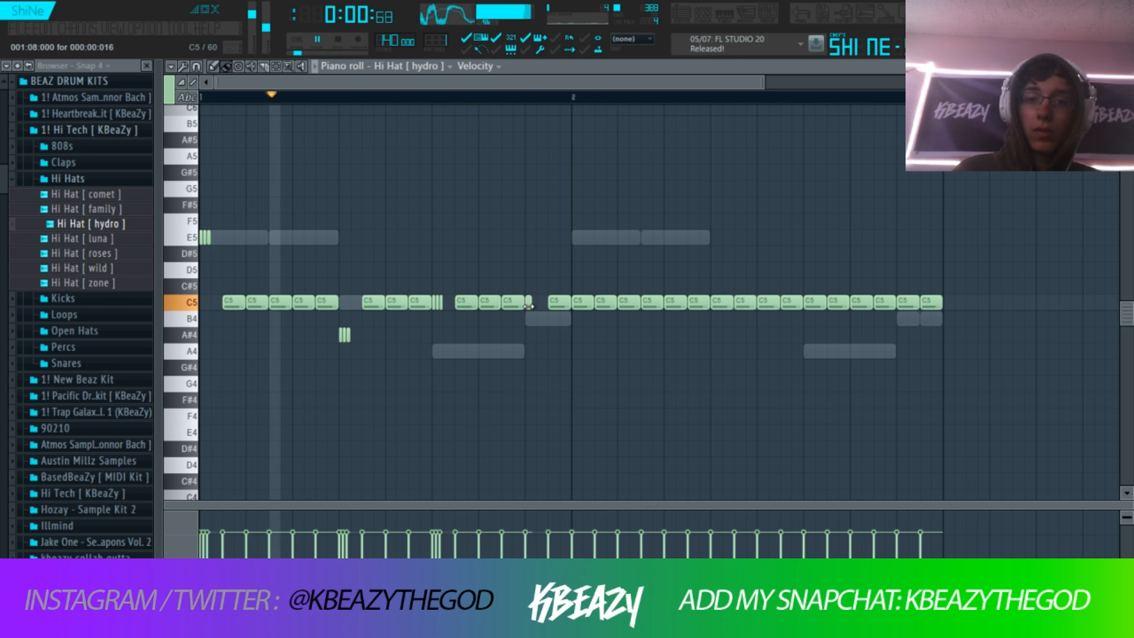
click(530, 236)
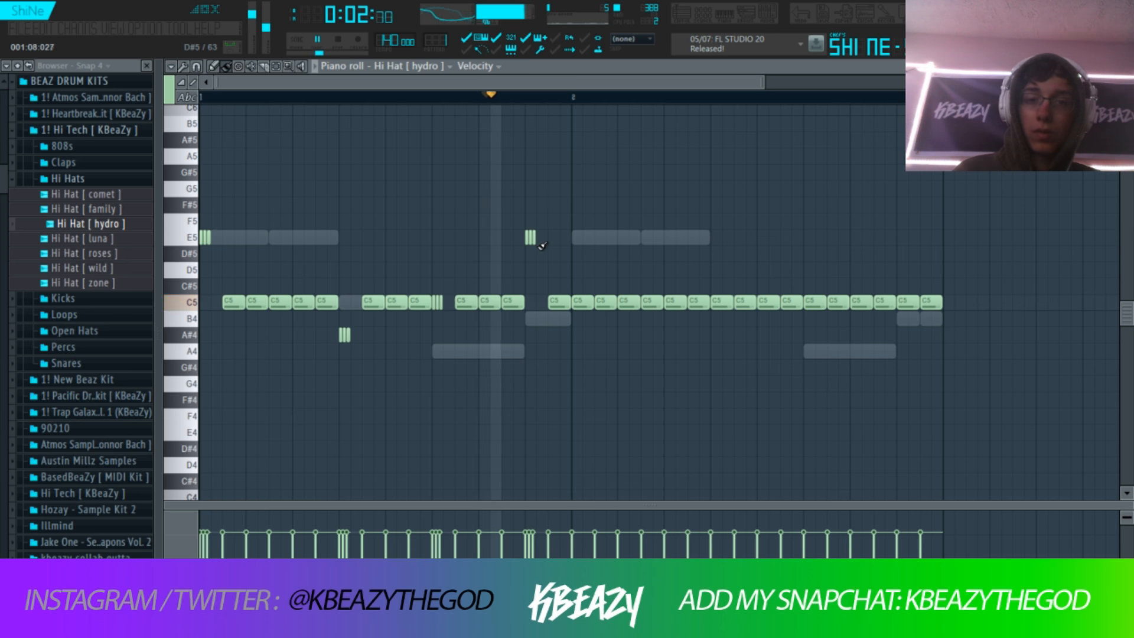
right_click(586, 302)
drag(585, 302, 938, 307)
key(space)
key(ctrl+b)
key(ctrl+d)
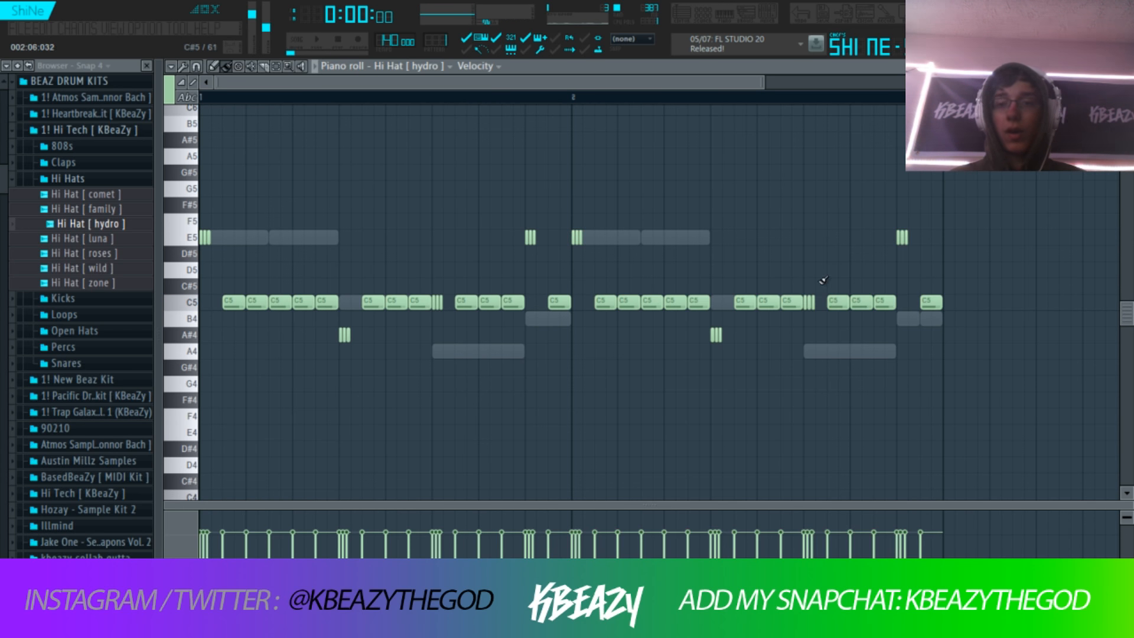
key(space)
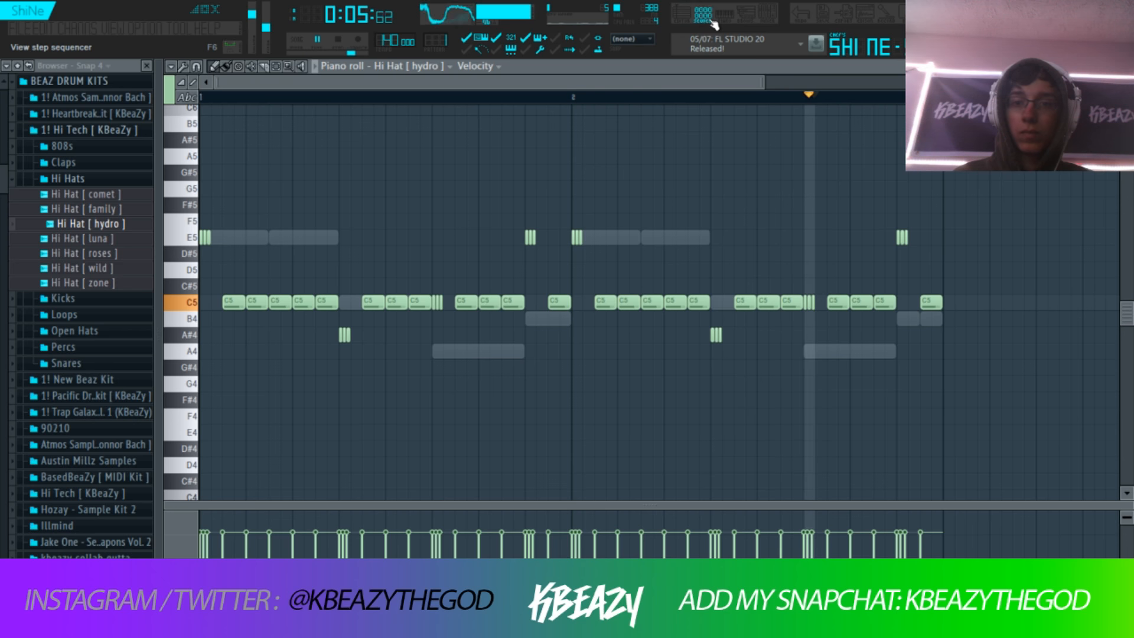
key(space)
- Add half-beat-long E4 hi-hat notes halfway through beats 2 and 6 of bar 1, and play them back
click(261, 431)
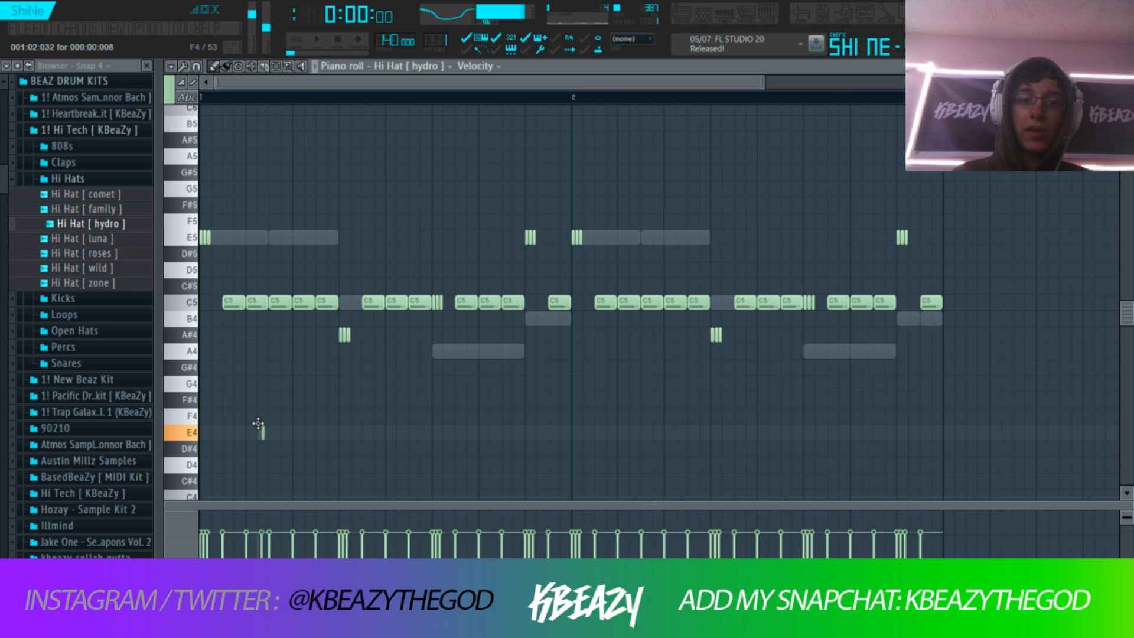
drag(258, 427, 270, 430)
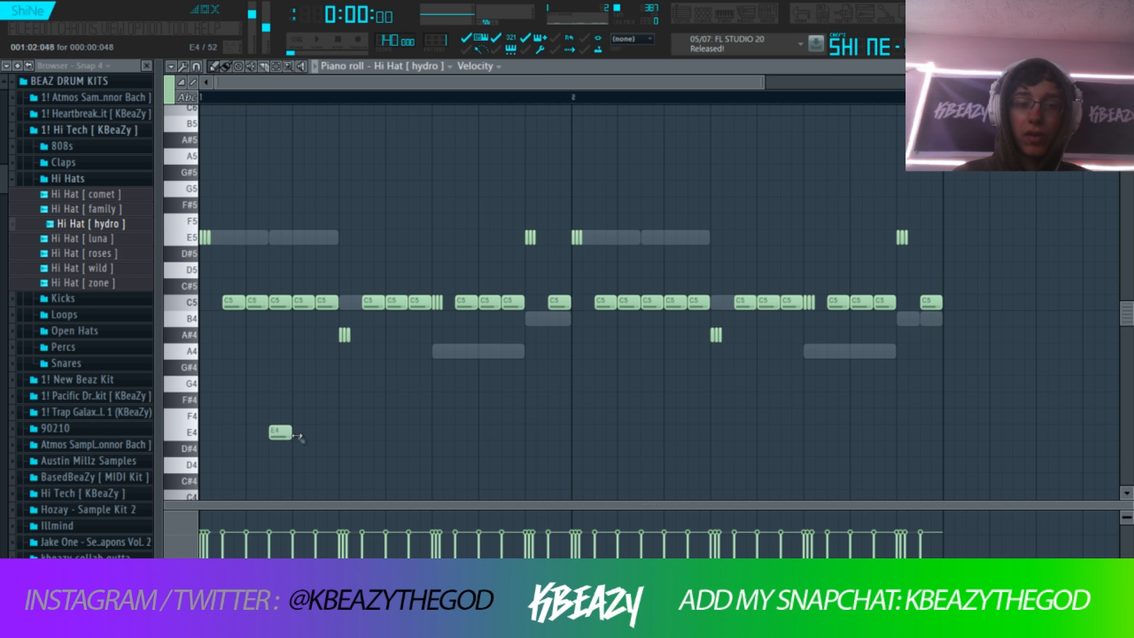
key(space)
click(443, 433)
right_click(446, 433)
click(460, 433)
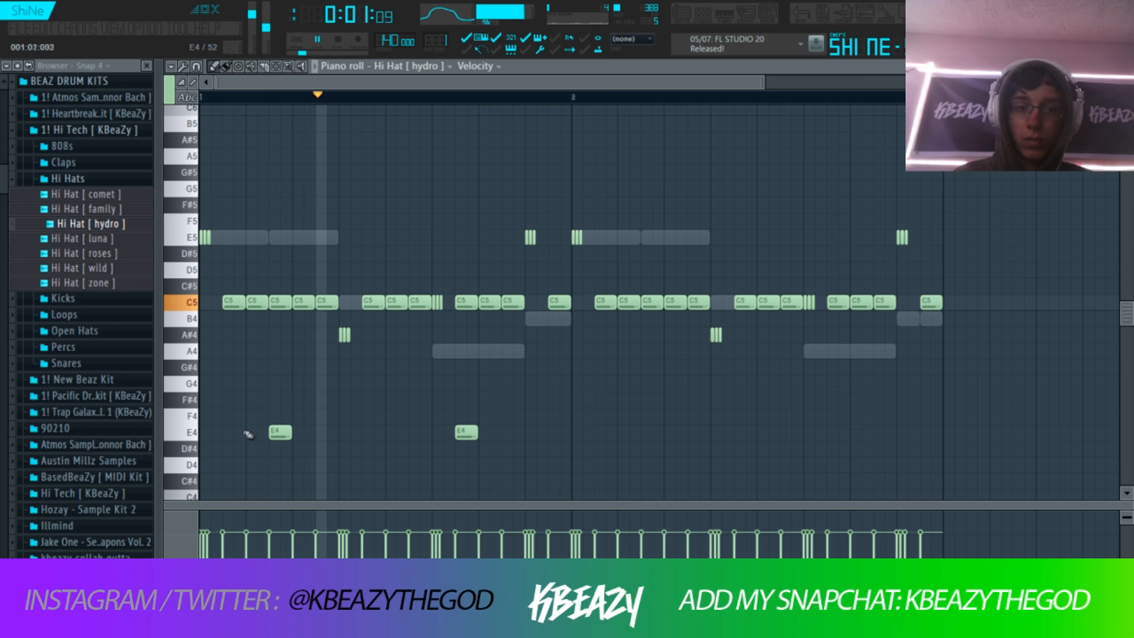
key(space)
key(space)
- Add a D4 hi-hat note on beat 6 of bar 1 and an E4 note halfway through beat 8
click(413, 466)
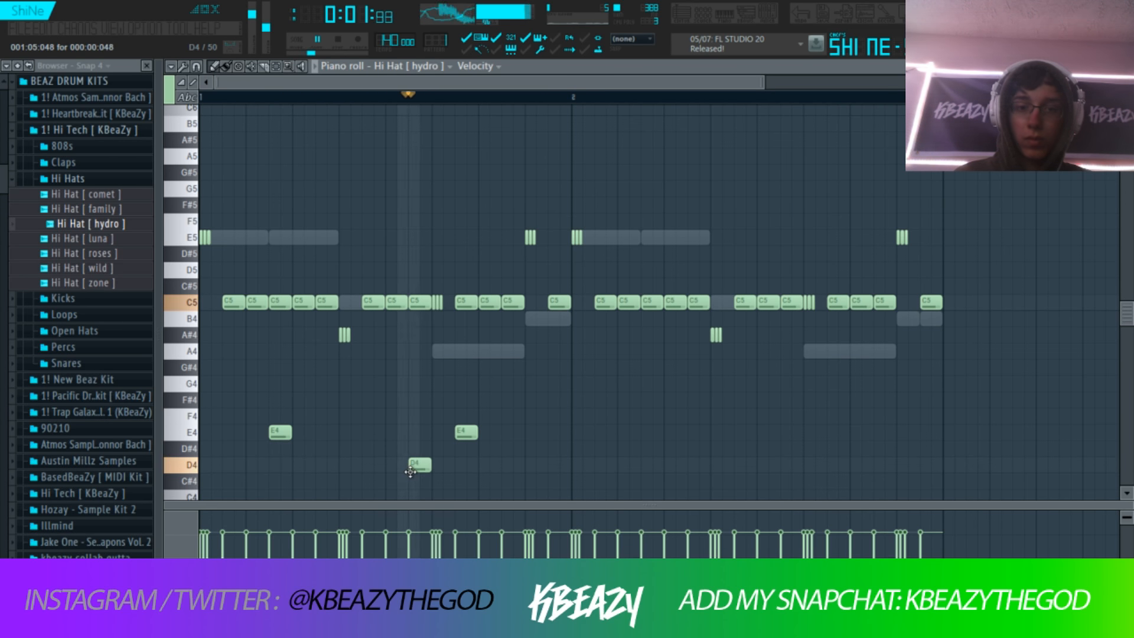
mouse_move(412, 471)
mouse_down()
mouse_move(456, 466)
mouse_move(430, 461)
mouse_up()
click(550, 434)
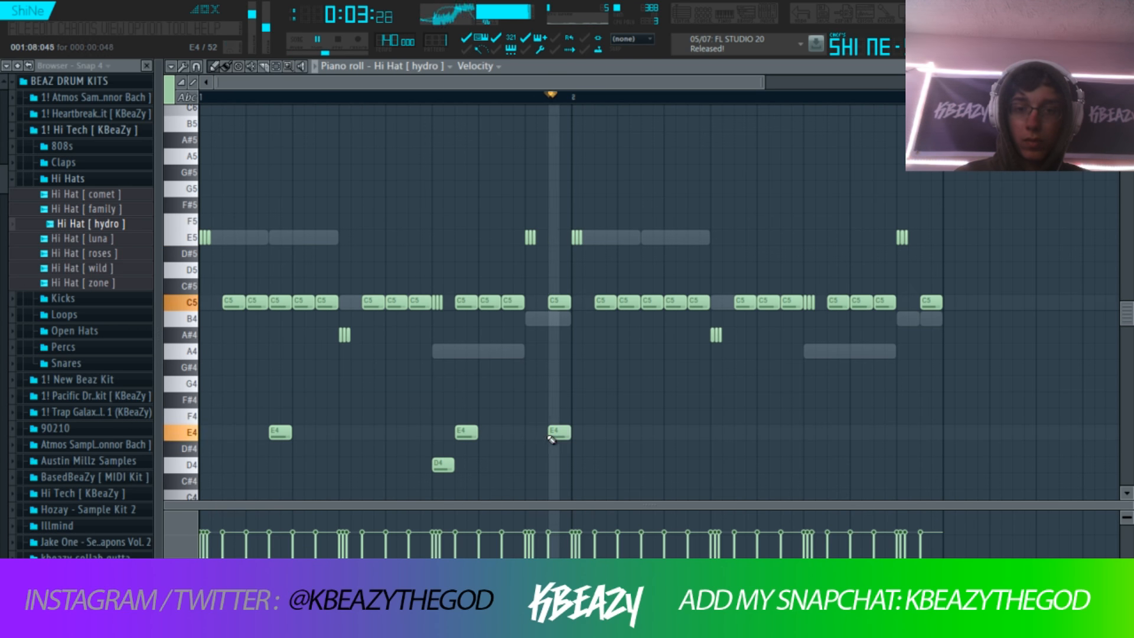
- Duplicate the four low E4 and D4 hi-hat notes into bar 2 and listen to the pattern
drag(614, 501, 240, 381)
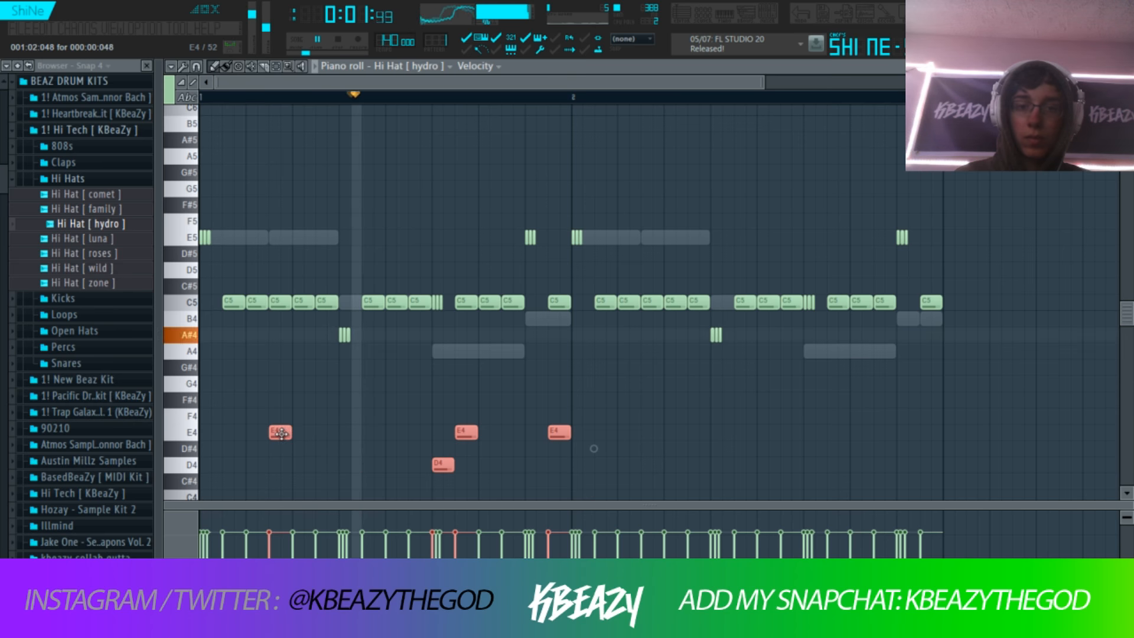
key(ctrl+b)
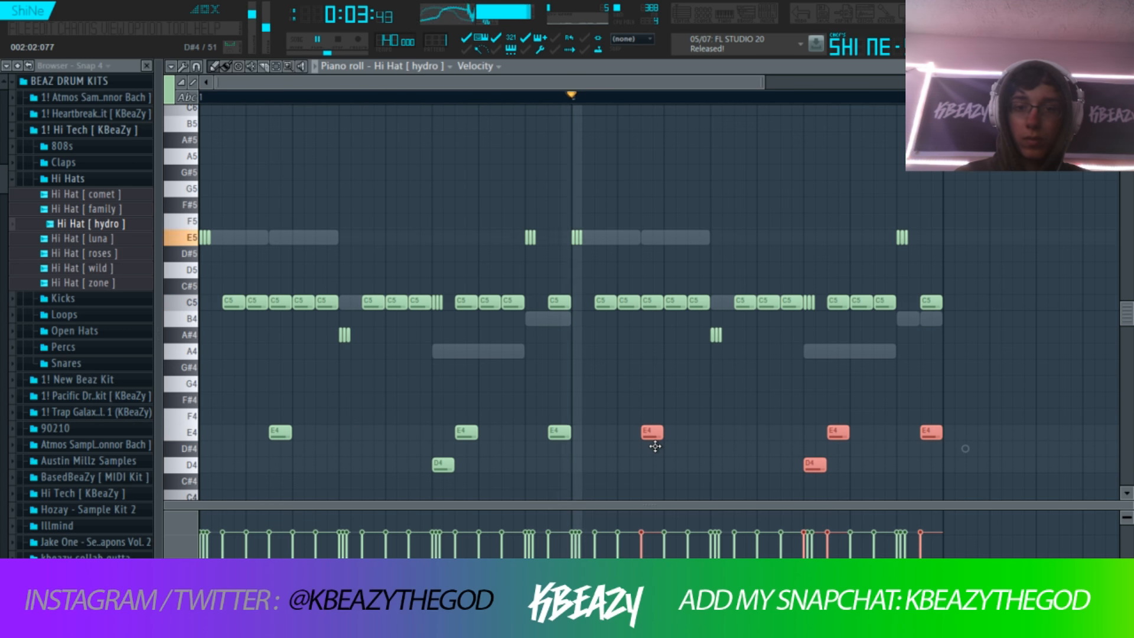
click(660, 404)
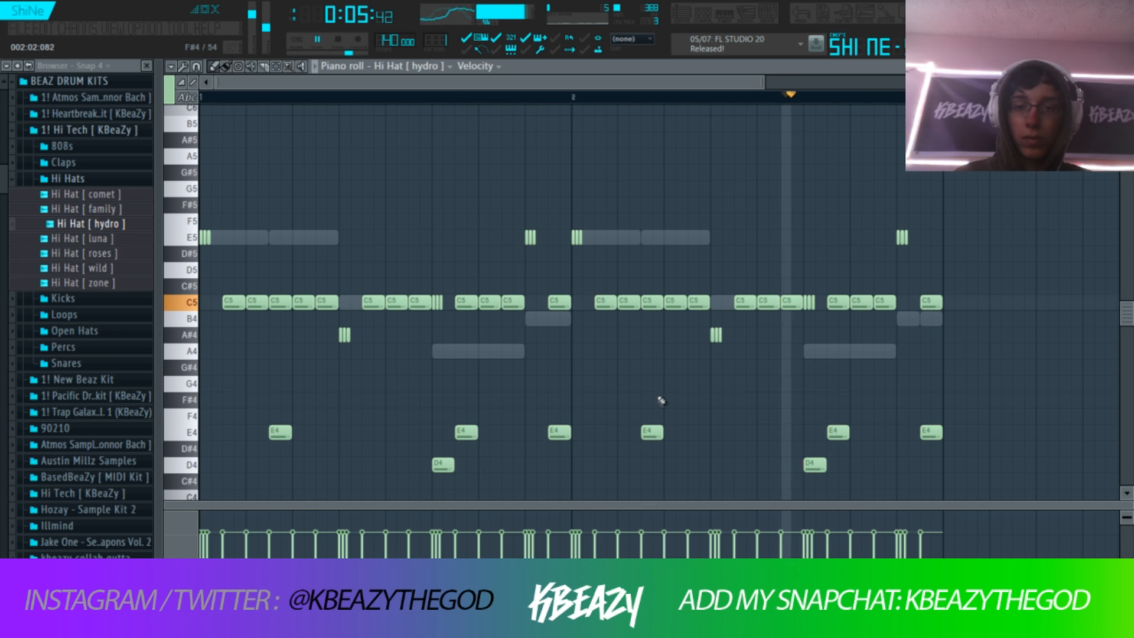
drag(763, 83, 900, 114)
key(space)
- Load Fruity Parametric EQ and Fruity Soft Clipper into the first two effect slots of the Master mixer track
key(F6)
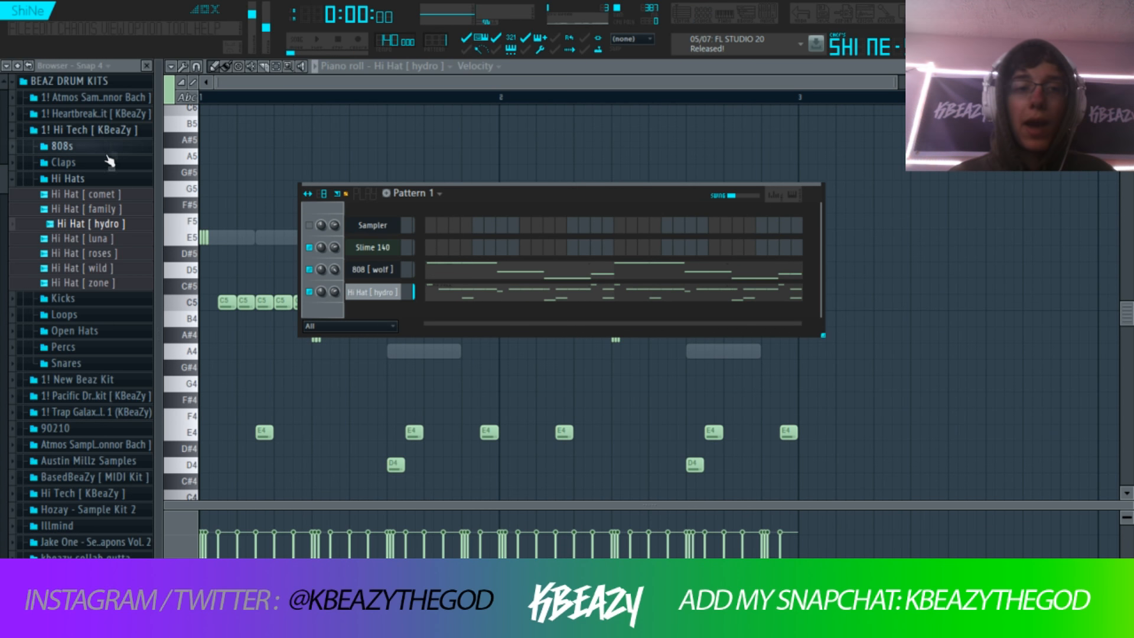
click(777, 19)
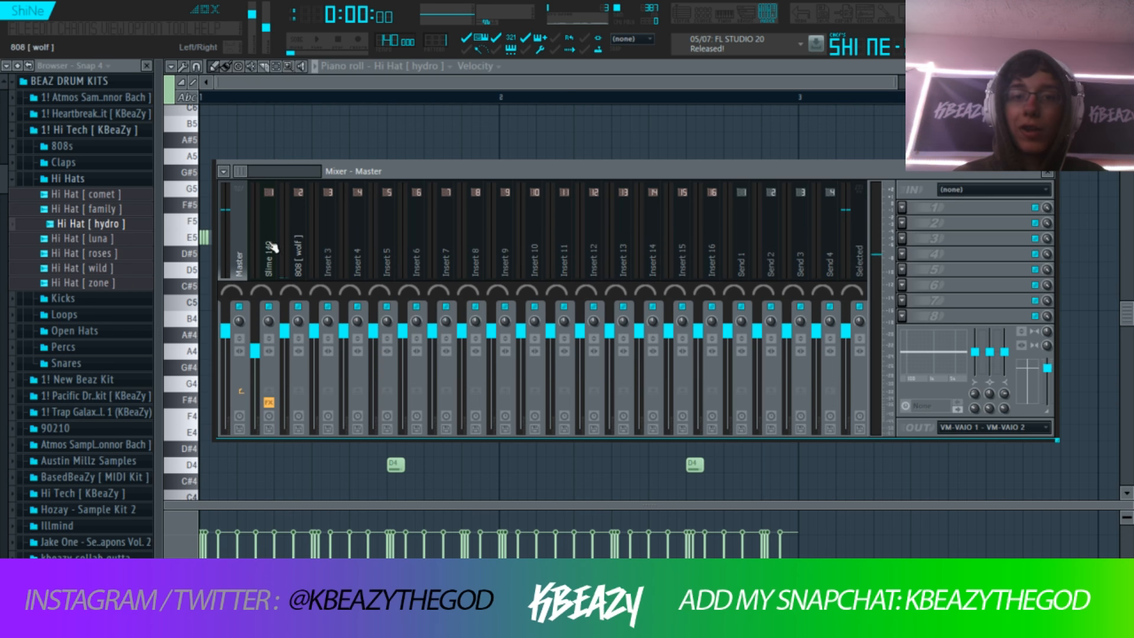
click(912, 210)
click(964, 391)
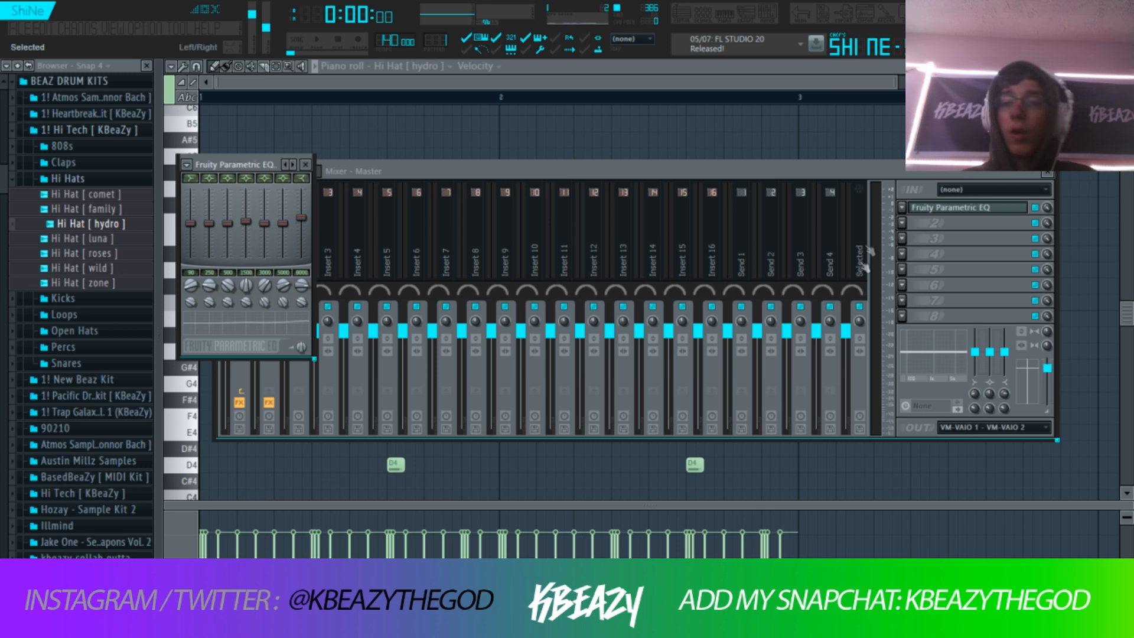
key(space)
key(space)
click(902, 224)
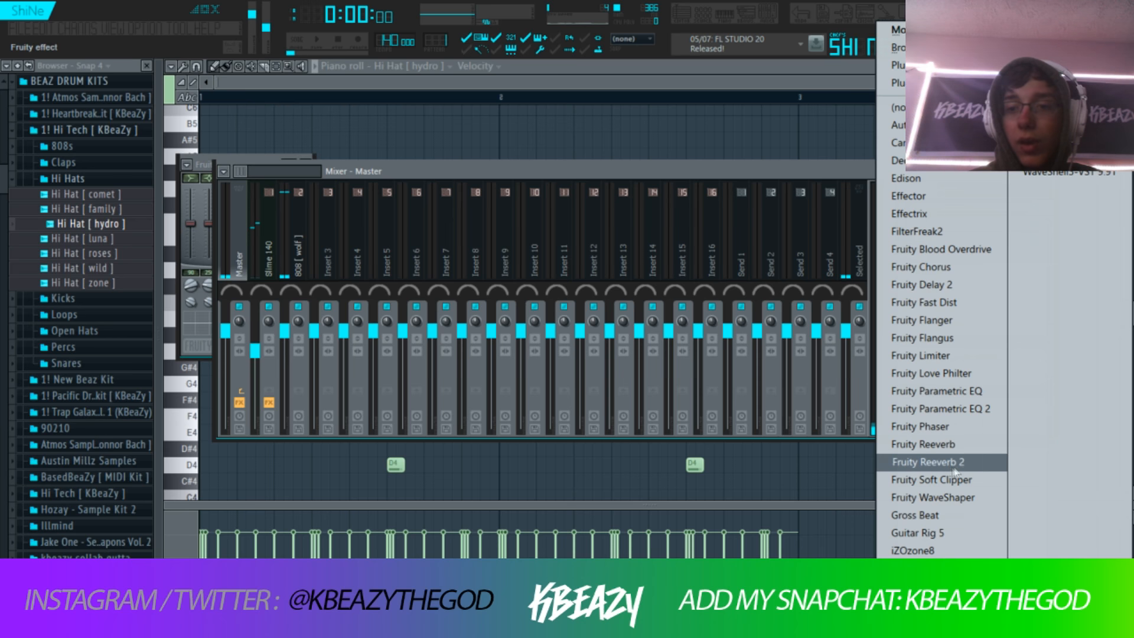
click(931, 479)
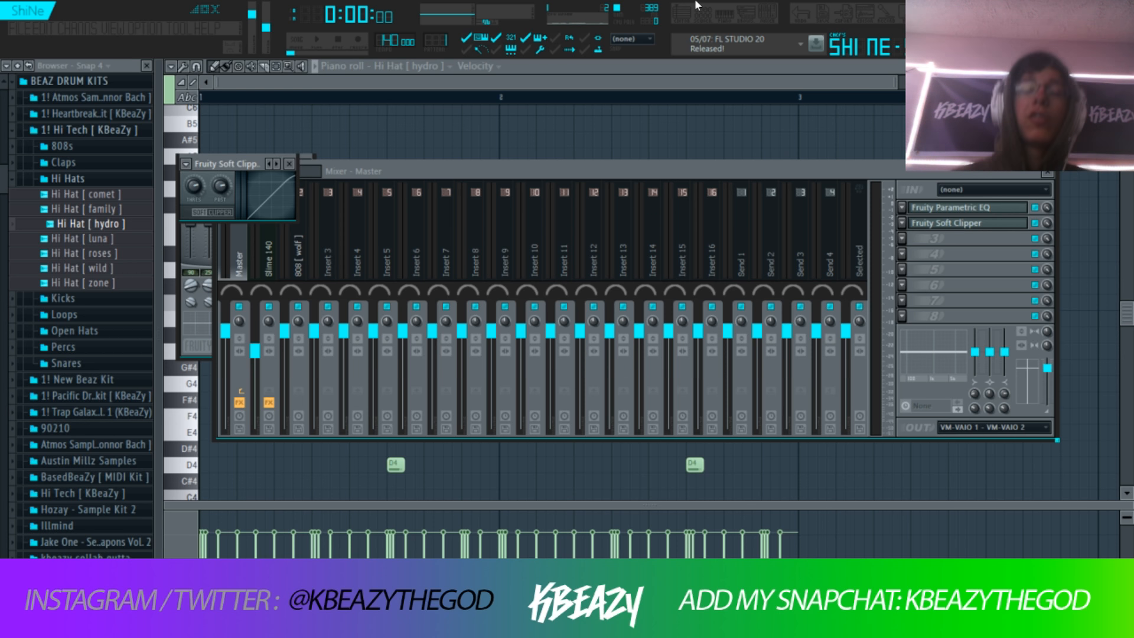
- Review the effects on the 808 [ wolf ], Slime 140 and Master mixer tracks, and open the Master's Fruity Soft Clipper
click(306, 264)
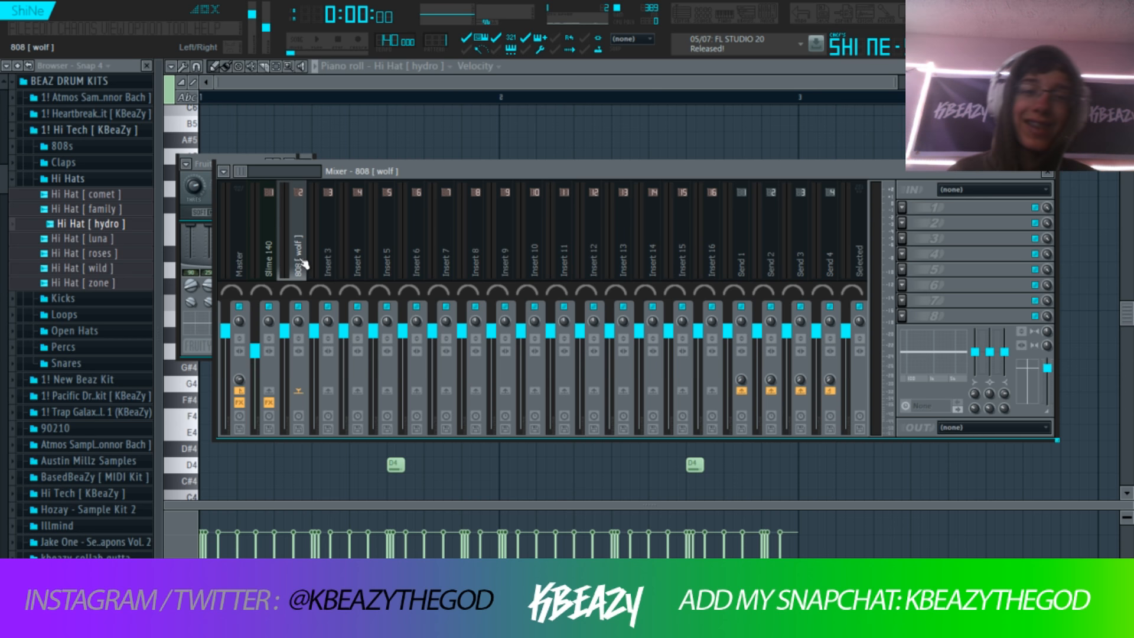
click(263, 260)
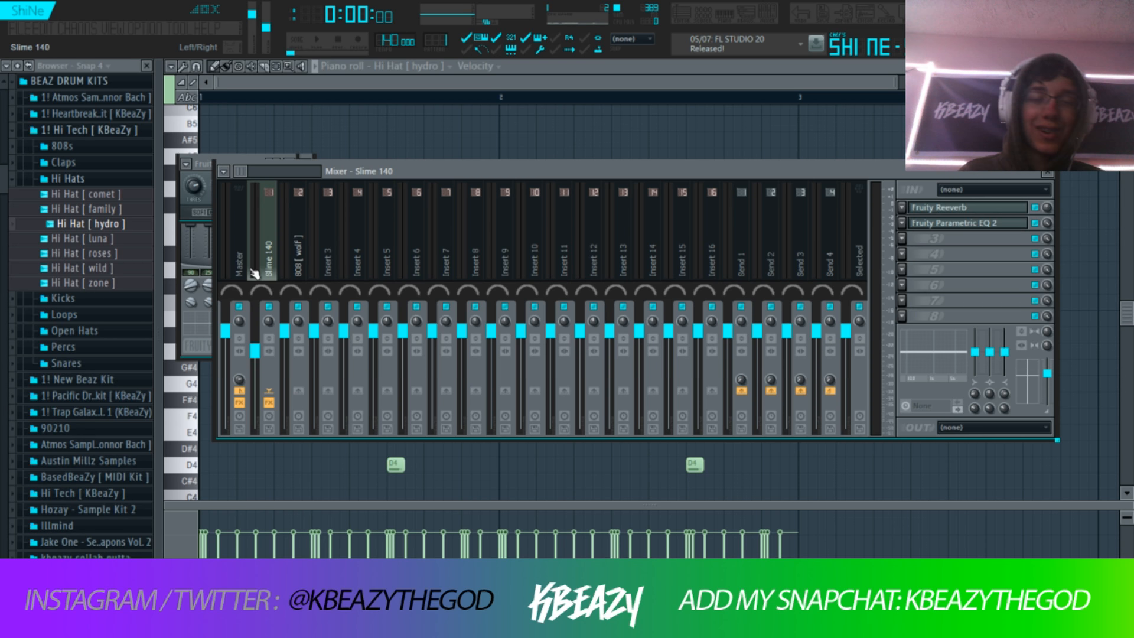
click(301, 267)
click(248, 252)
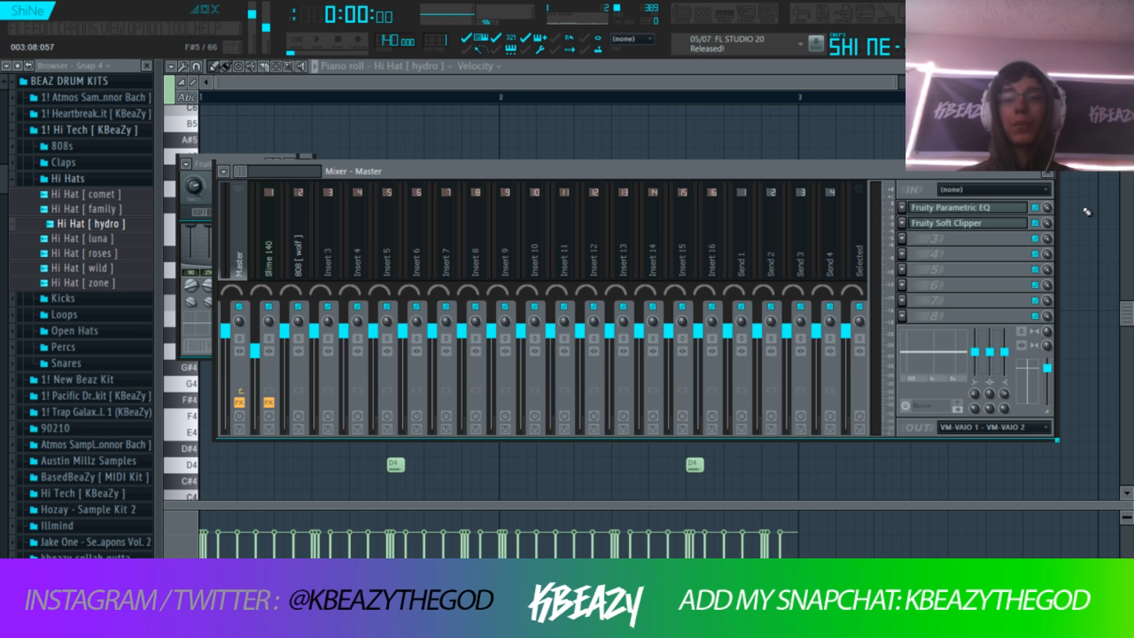
click(1000, 227)
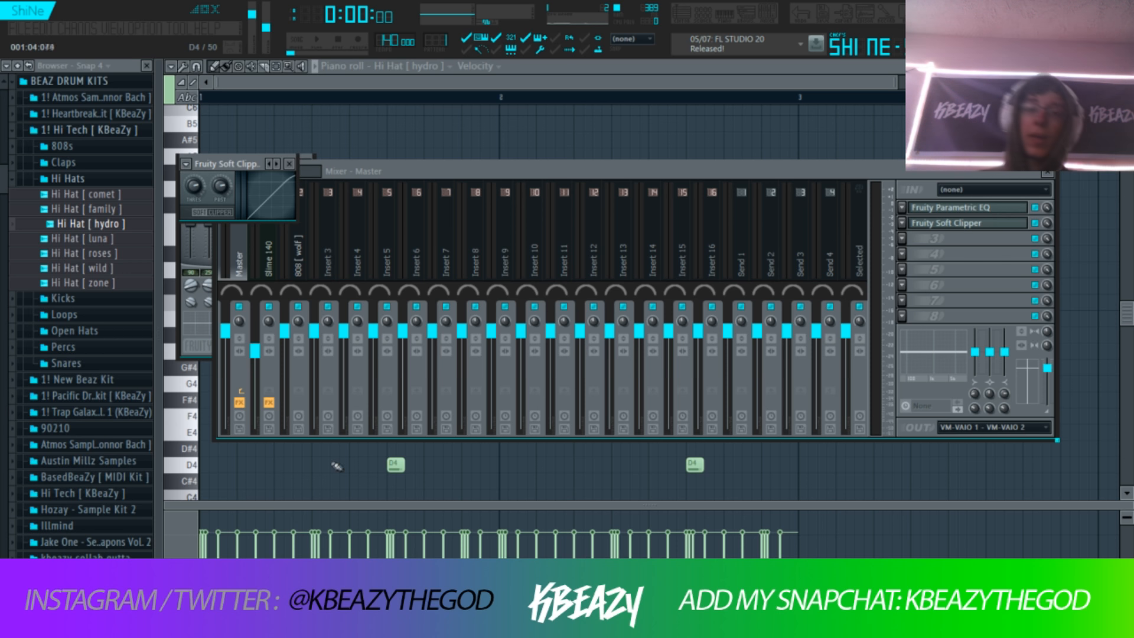
- Find the claps in the 1! Pacific drum kit and add Clap [ Luger Slap ] as a new channel
click(100, 179)
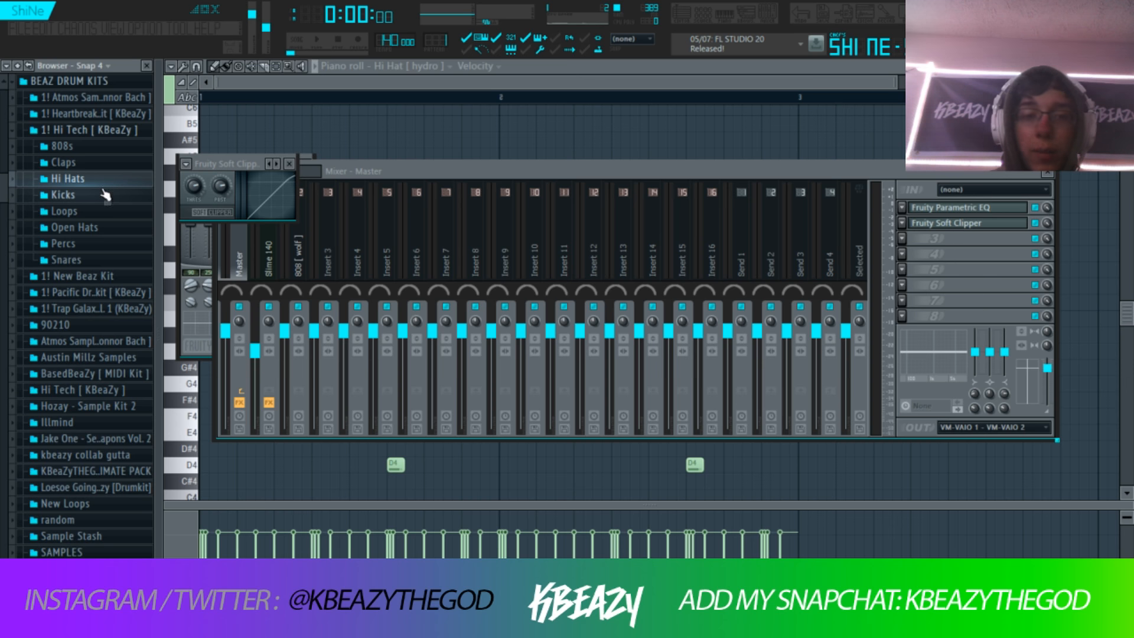
click(99, 131)
click(97, 168)
click(89, 195)
click(97, 285)
right_click(97, 284)
click(127, 303)
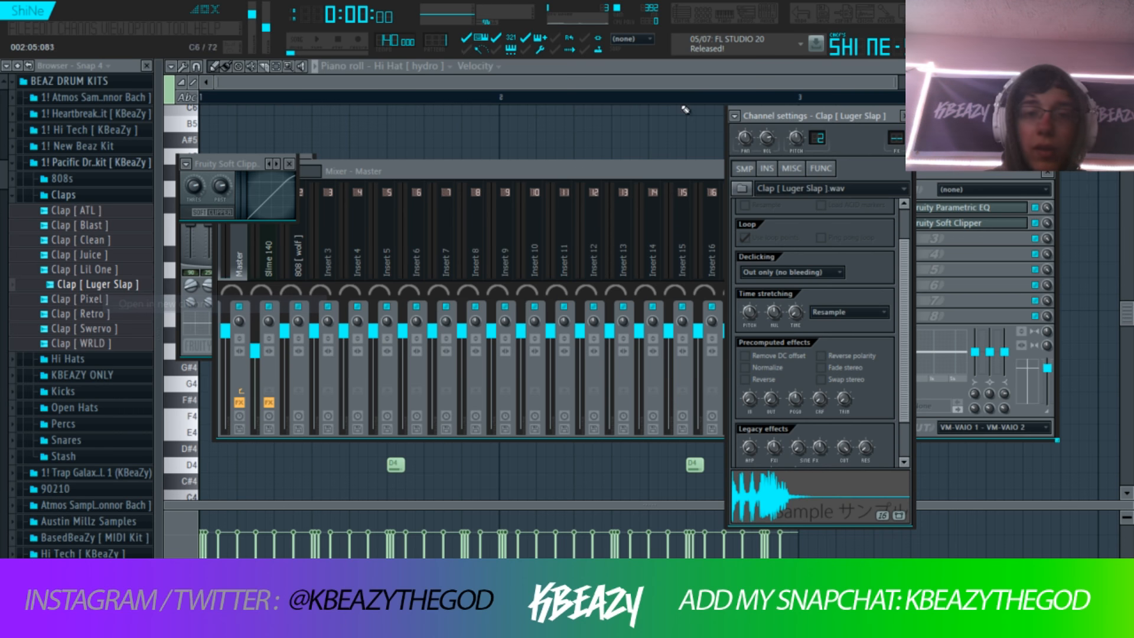
- Move the clap channel above Hi Hat [ hydro ] and place clap hits on steps 9 and 25
click(707, 23)
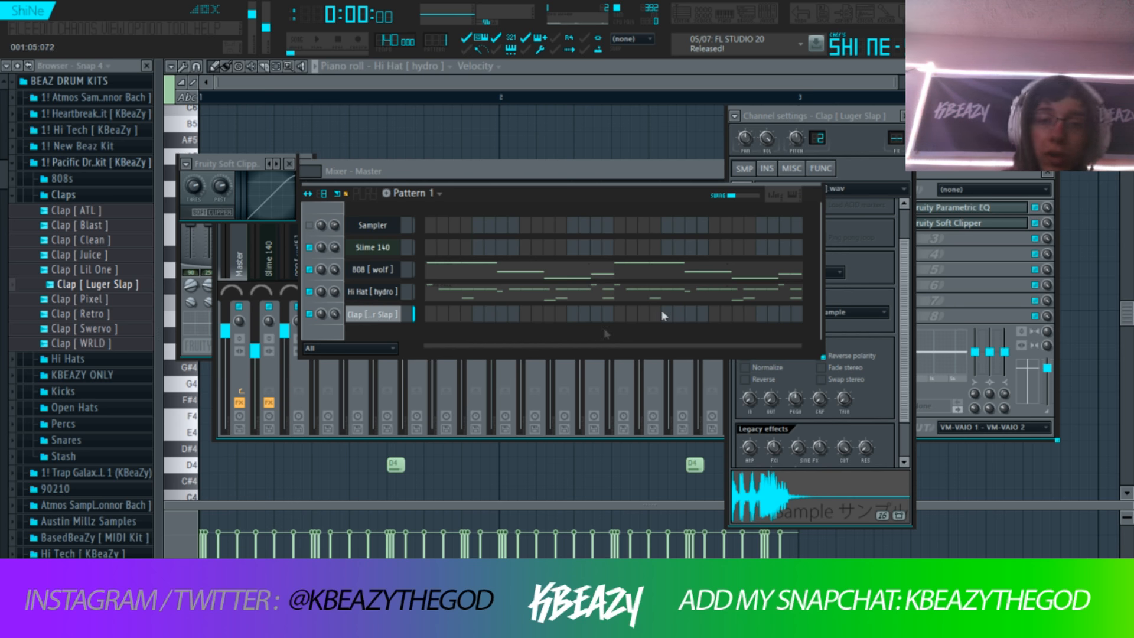
key(alt+Up)
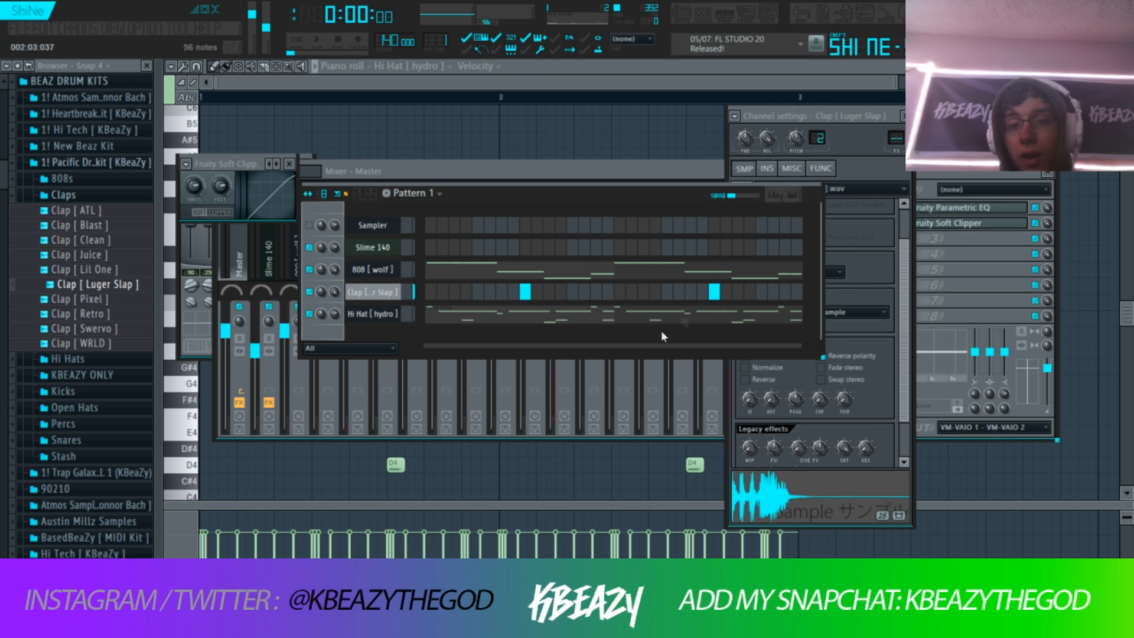
- Raise the clap channel's volume to 100% and play the pattern back
right_click(336, 296)
key(space)
key(space)
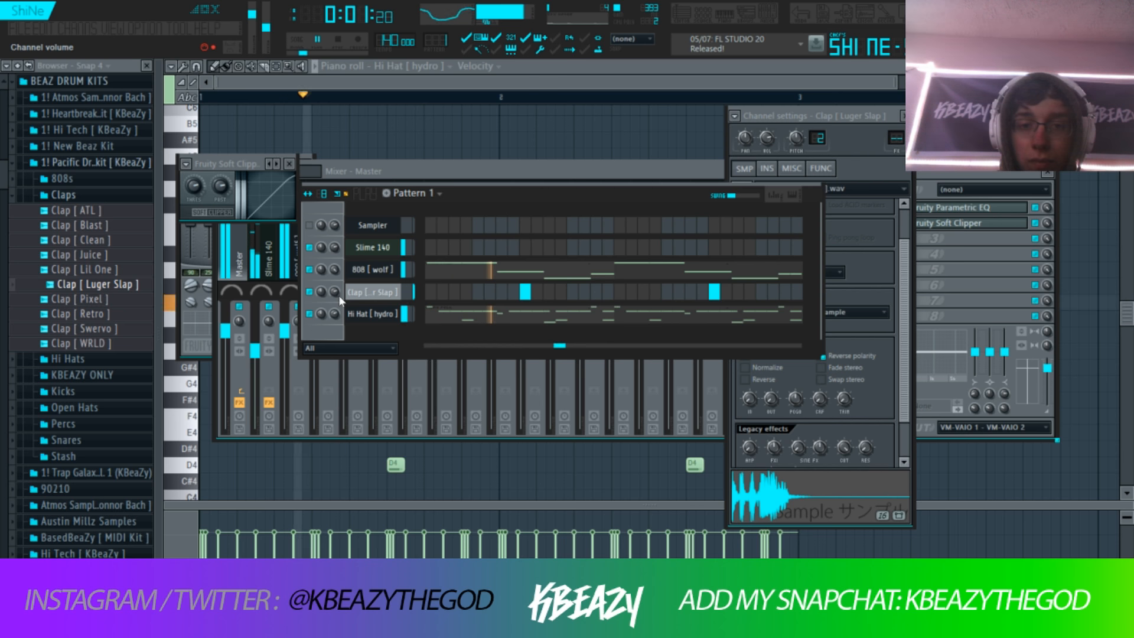
drag(335, 294, 335, 289)
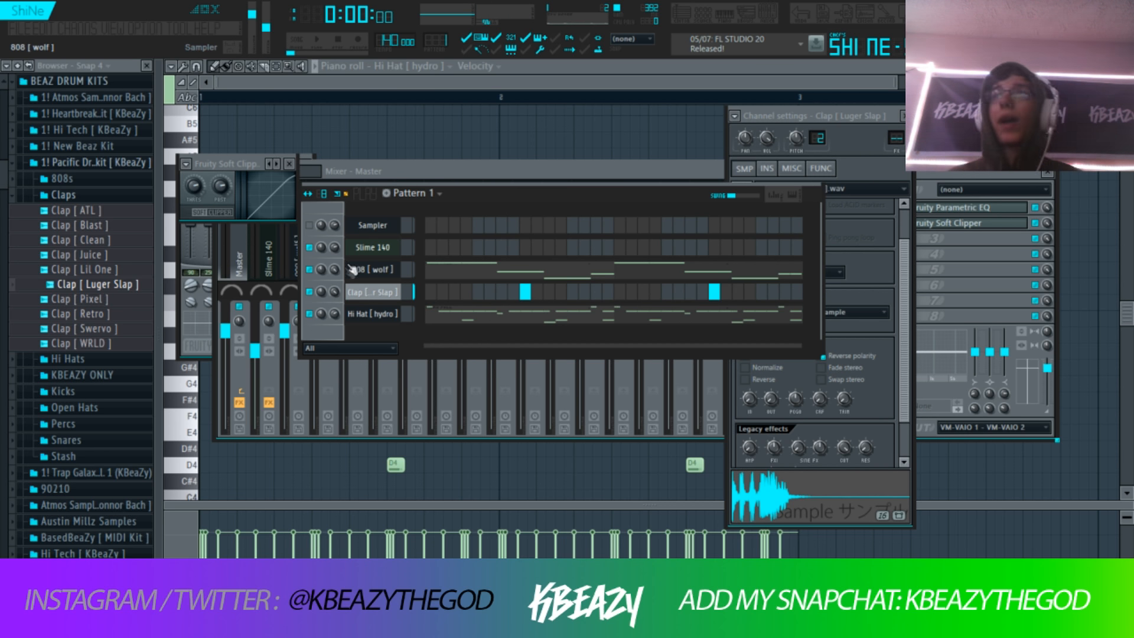
drag(336, 296, 336, 287)
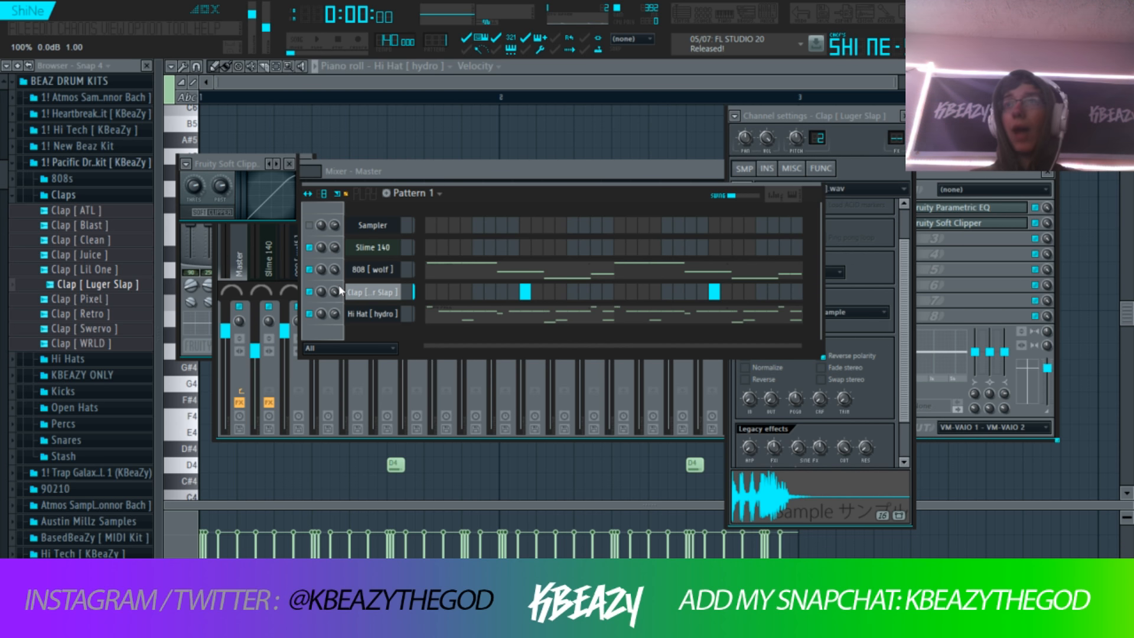
key(space)
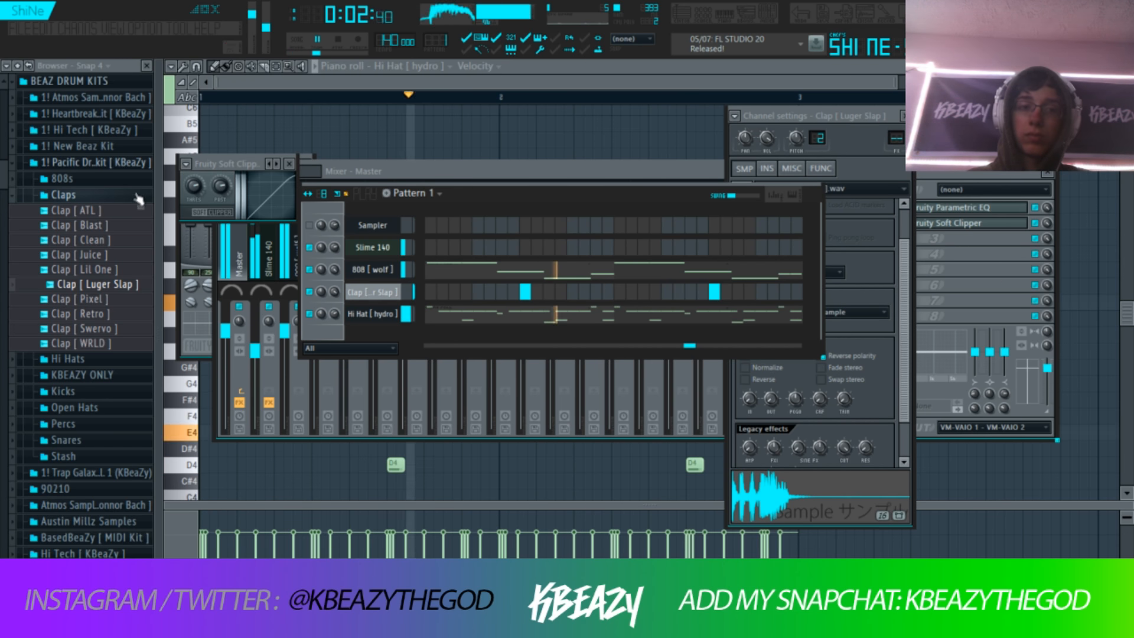
key(space)
- Compare the beat with the Master's Fruity Parametric EQ disabled and enabled, leave it enabled, and return to the step sequencer
click(238, 259)
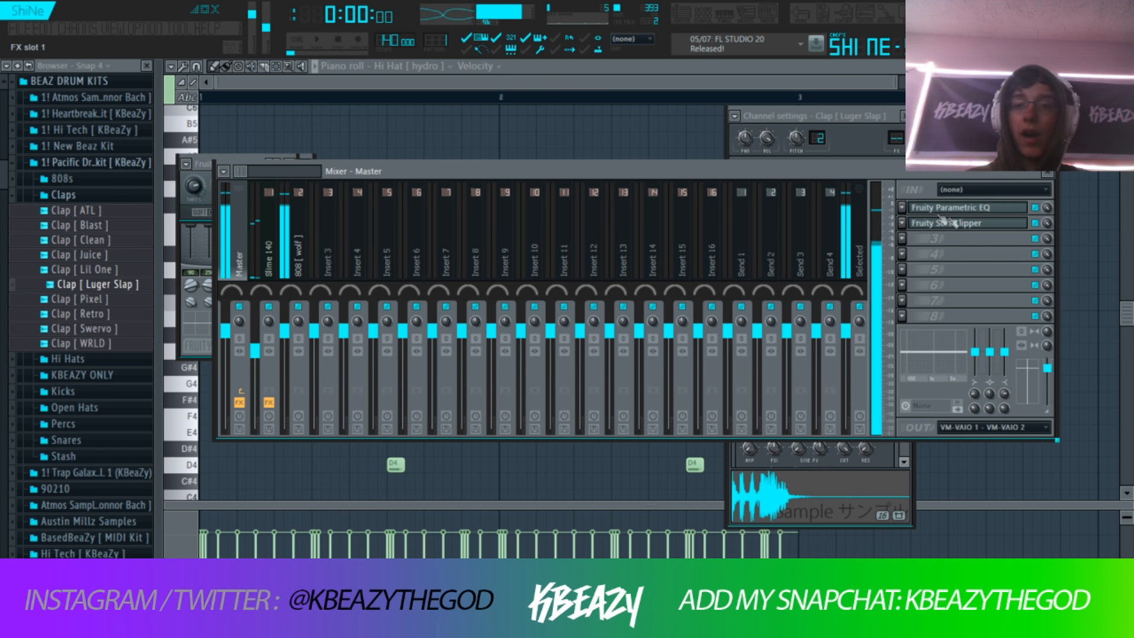
click(1035, 207)
key(space)
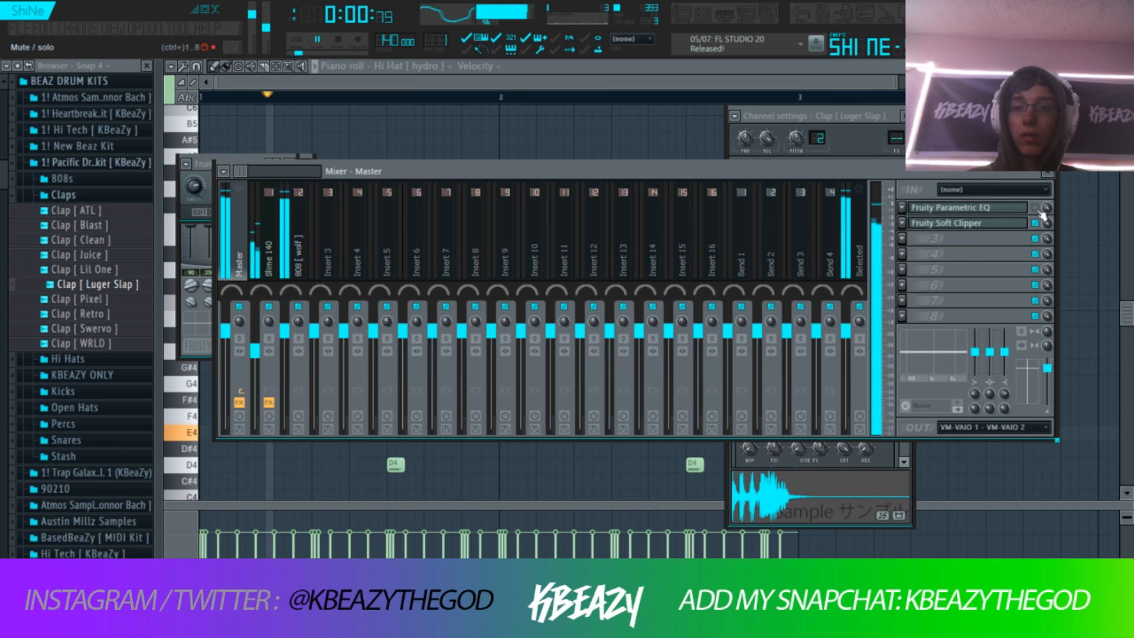
click(1035, 208)
click(1038, 208)
key(space)
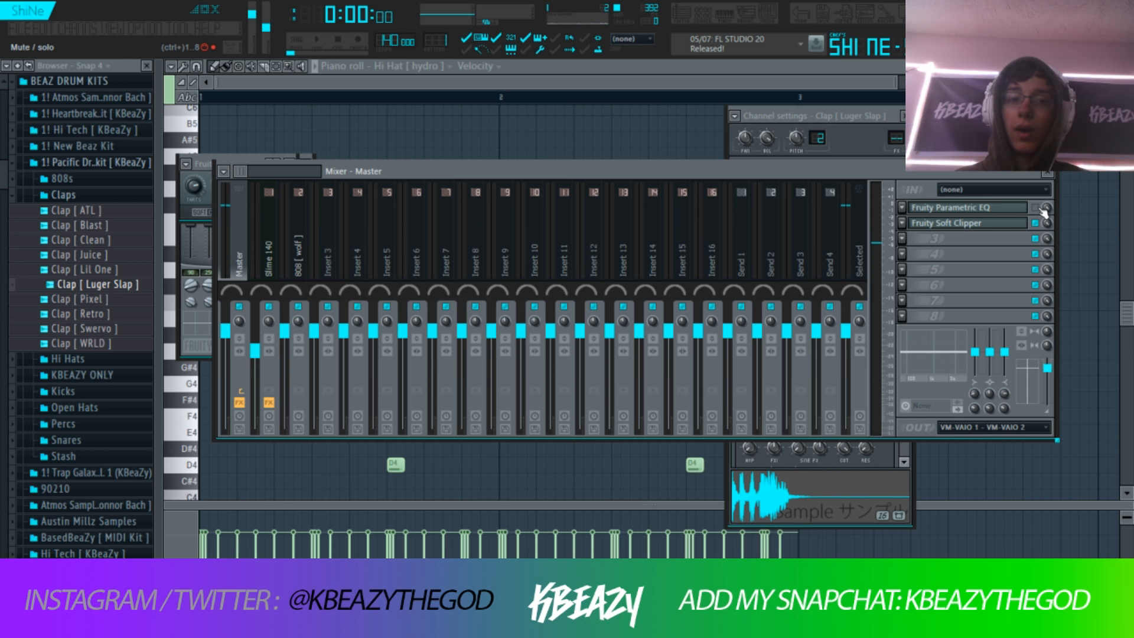
key(space)
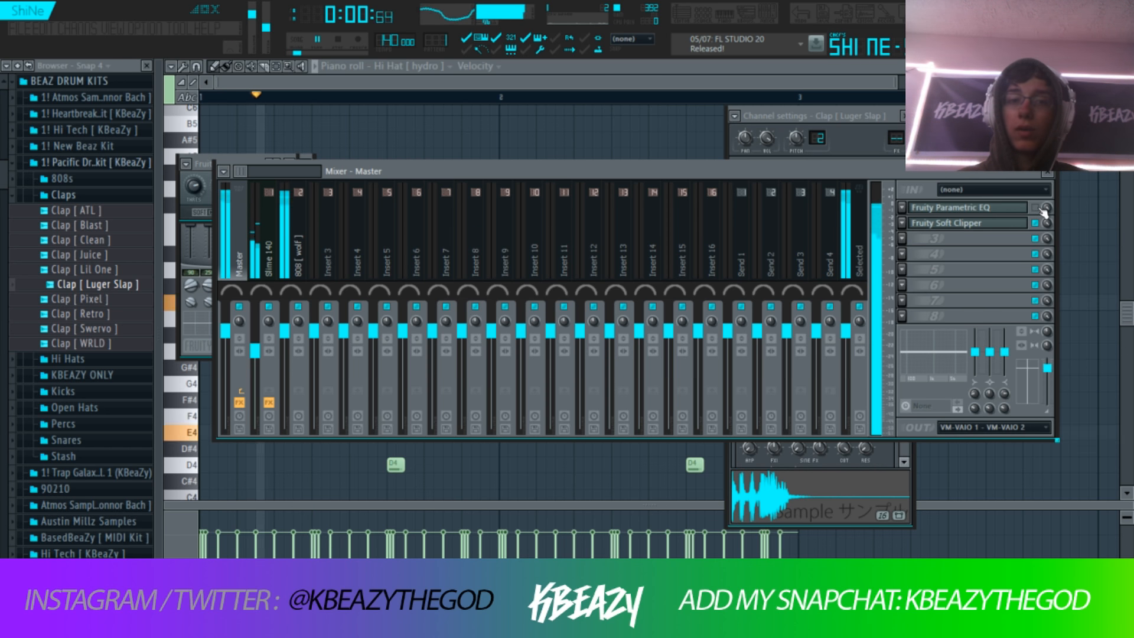
click(1037, 208)
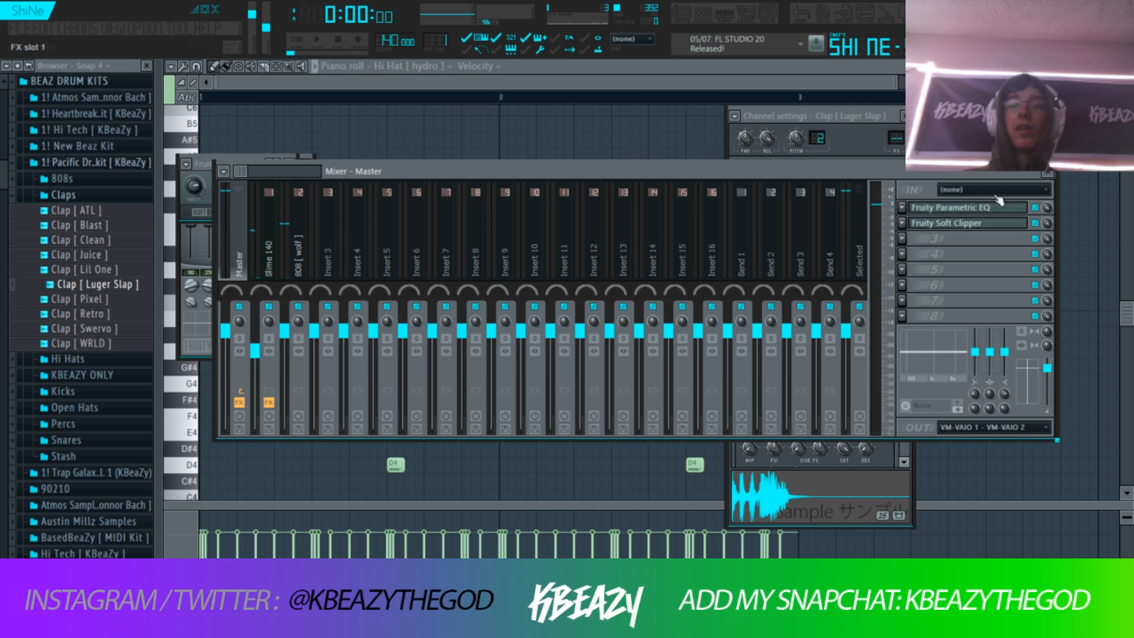
click(701, 14)
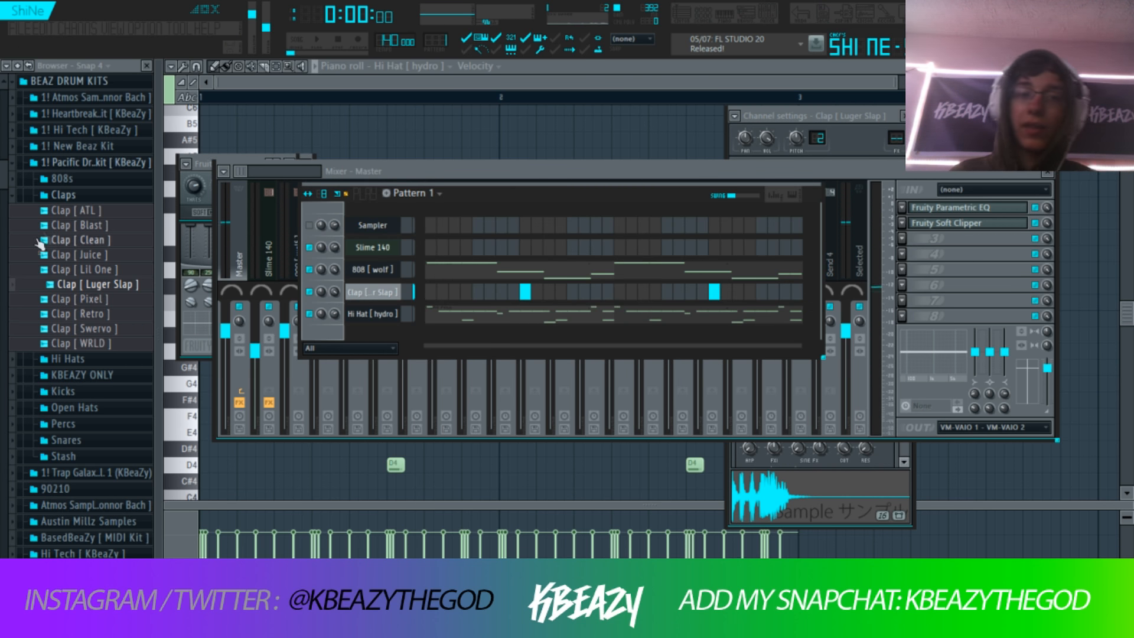
- Preview the kicks in the 1! Hi Tech drum kit and add Kick [ zip ] as a new channel
click(63, 195)
click(87, 164)
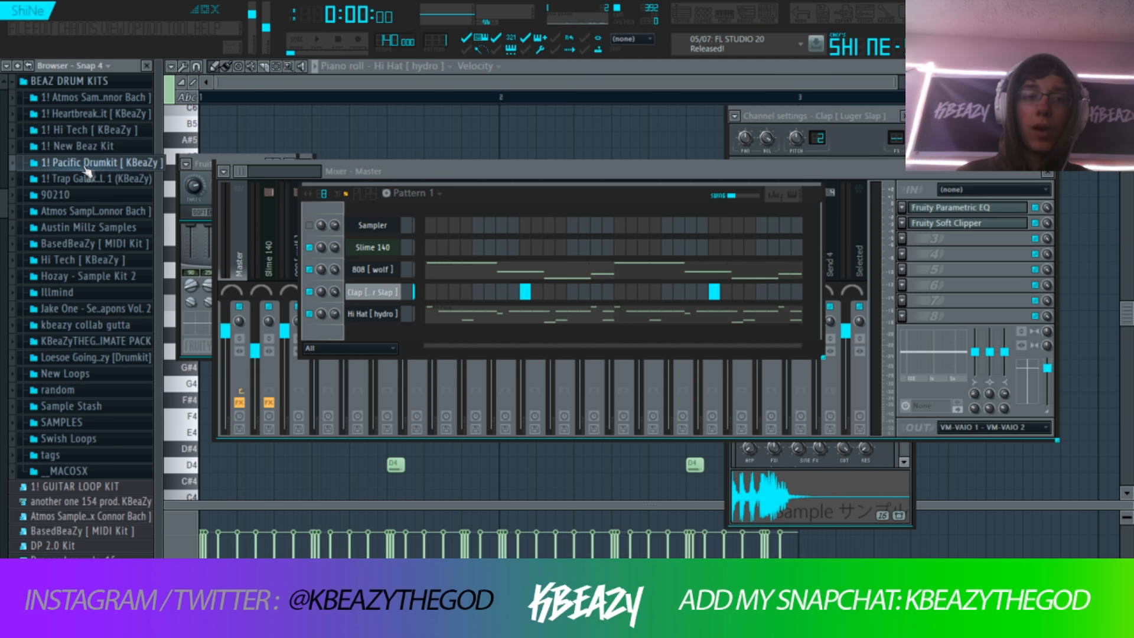
click(83, 130)
click(62, 194)
click(82, 239)
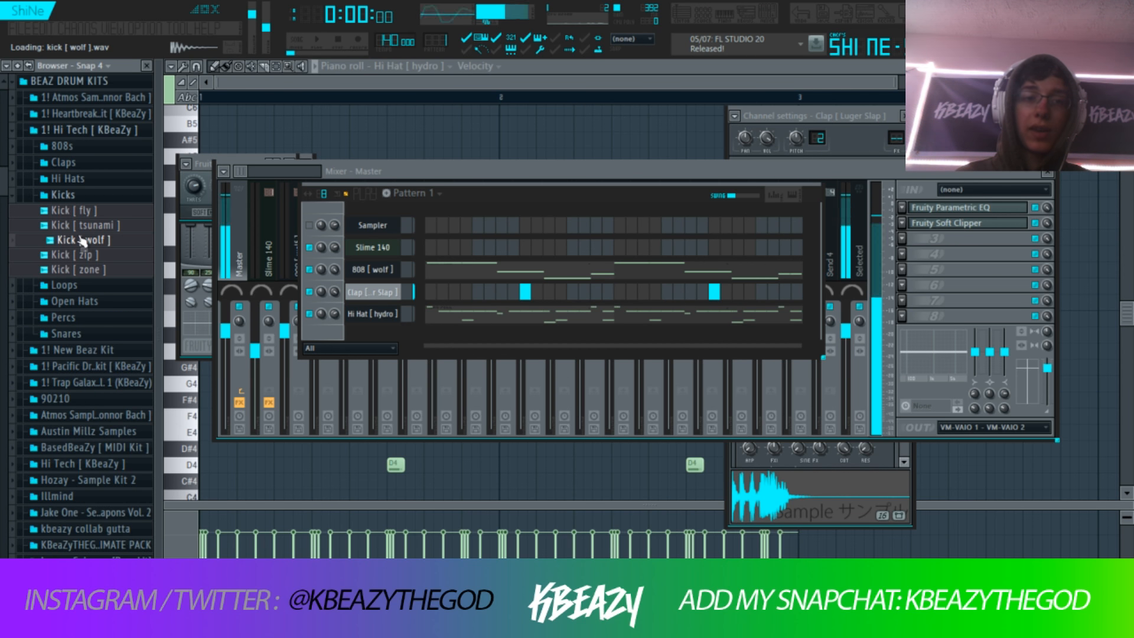
click(80, 255)
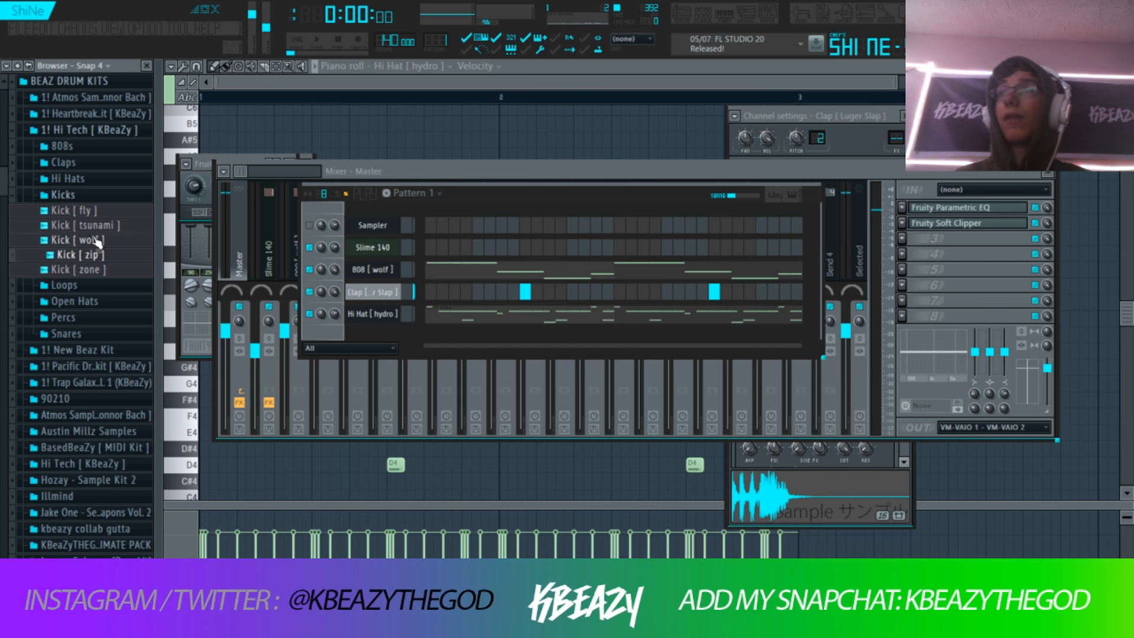
click(96, 253)
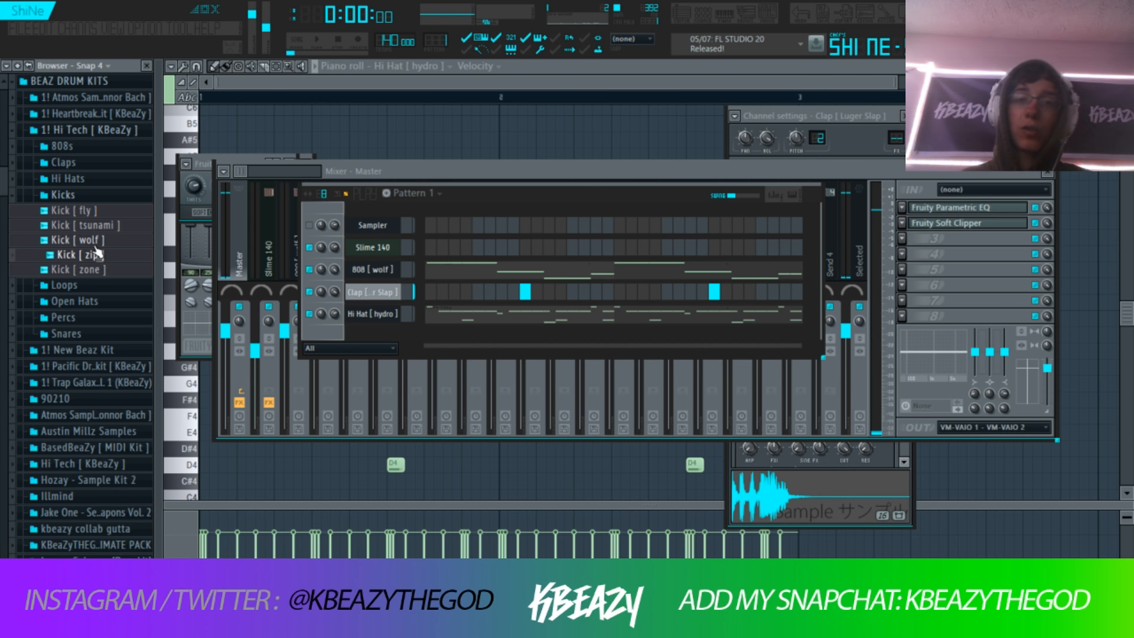
drag(93, 256, 379, 345)
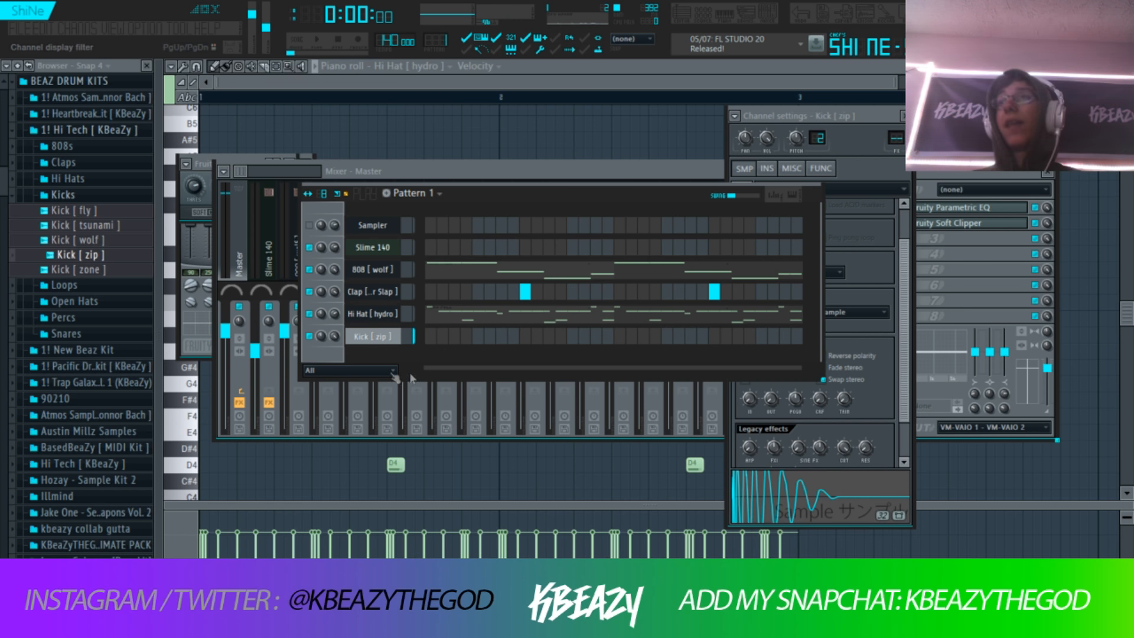
- While the pattern plays, place Kick [ zip ] hits on steps 1, 7, 13, 21, 29 and 31
key(space)
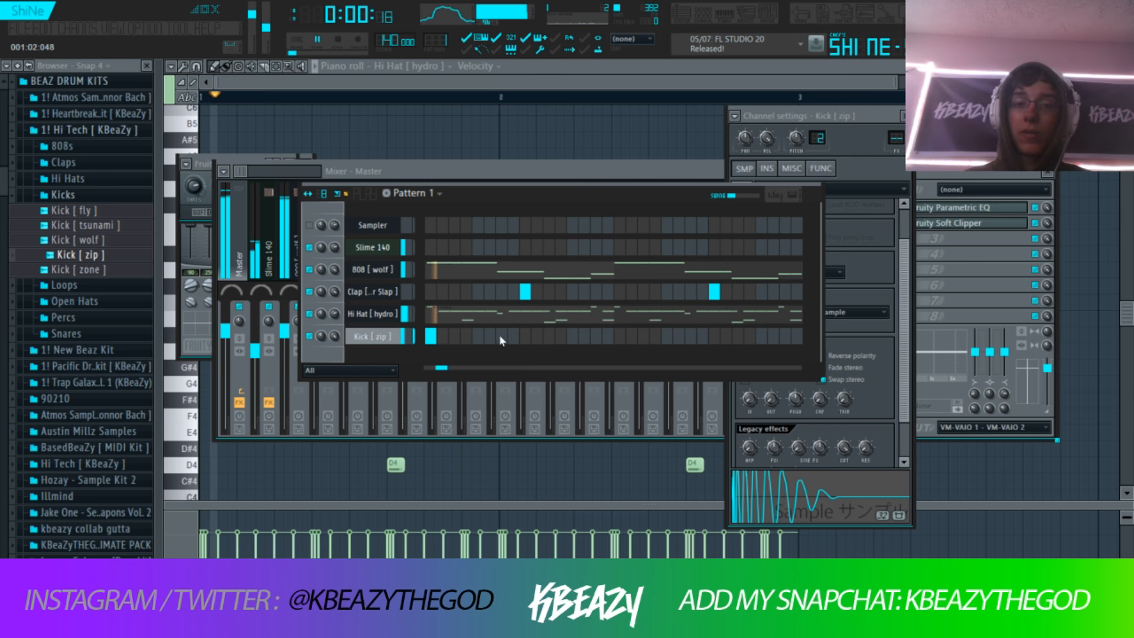
click(501, 335)
click(572, 335)
click(666, 335)
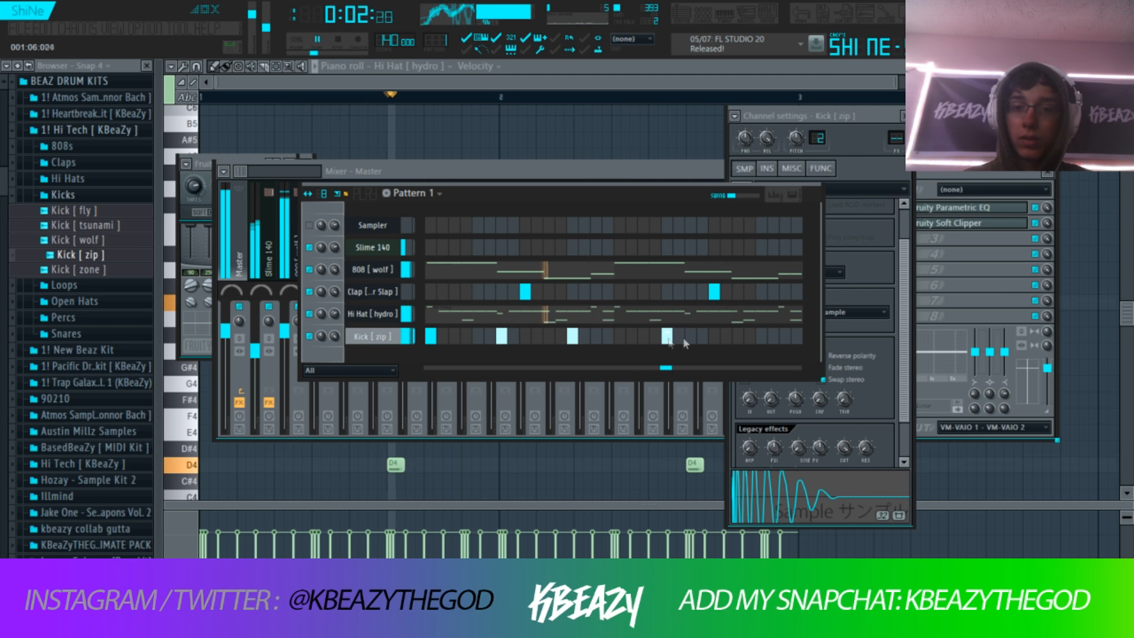
click(736, 335)
right_click(736, 340)
click(759, 337)
click(786, 337)
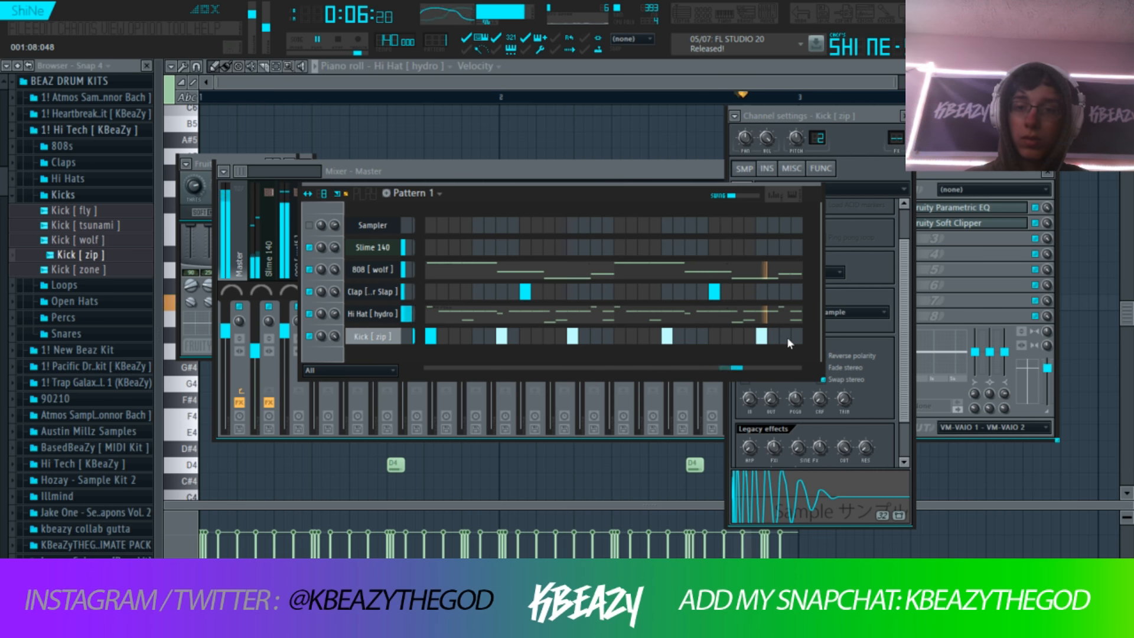
- Send the kick pattern to the piano roll, delete the last kick note before bar 2, and return to the channel rack with playback stopped
right_click(367, 336)
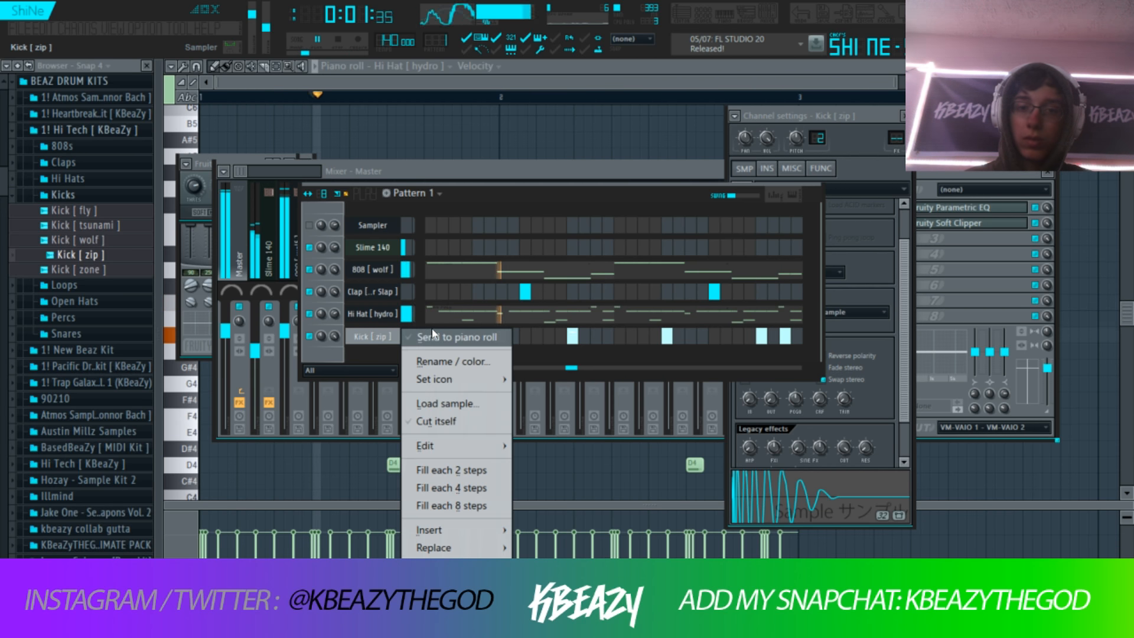
click(384, 342)
right_click(736, 303)
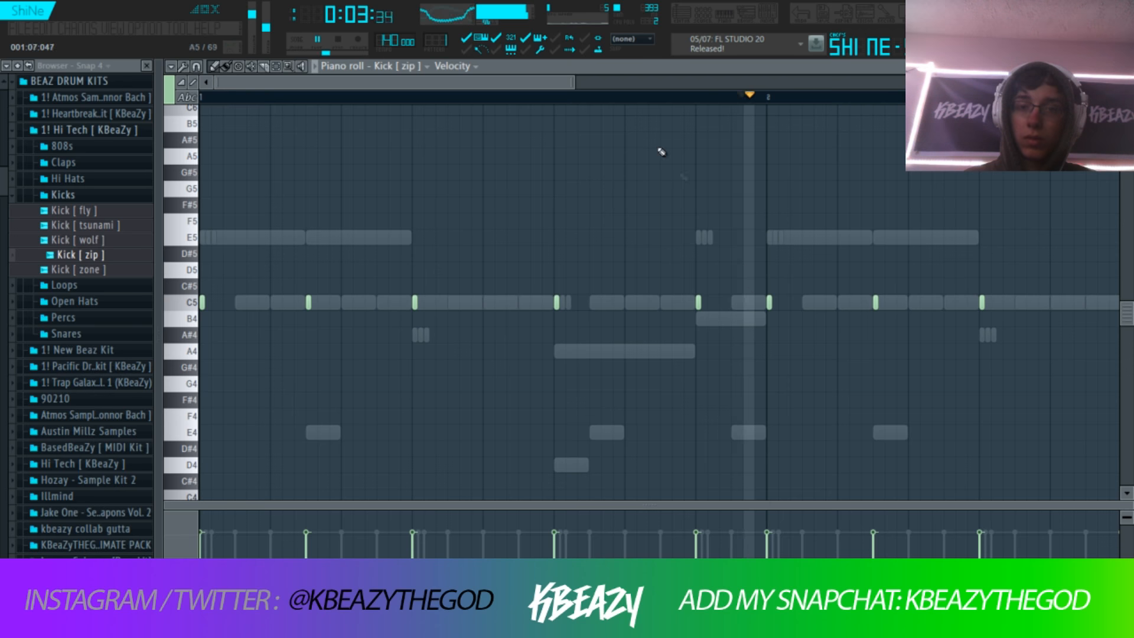
scroll(827, 91, down, 3)
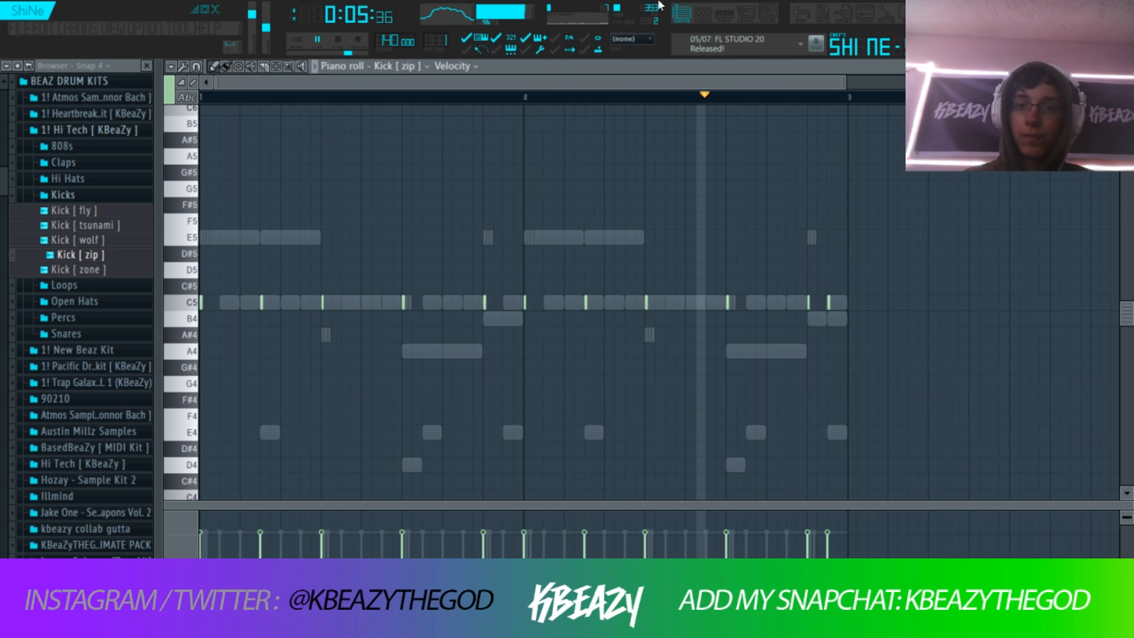
key(F6)
key(space)
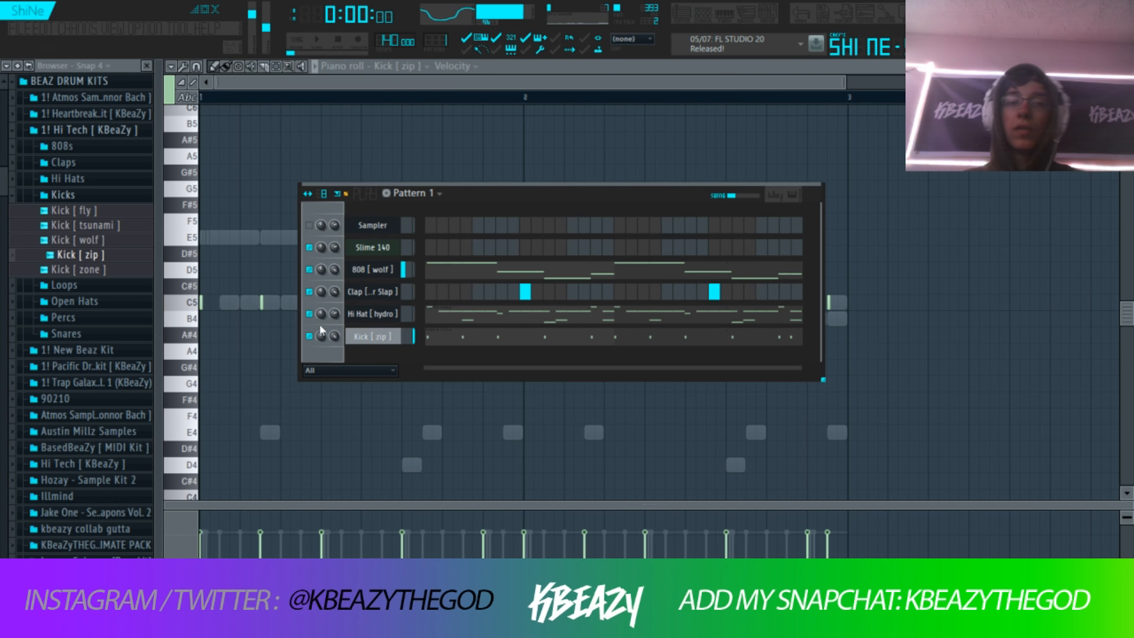
- Solo the kick, bring back the hi-hat, 808 and clap, and listen to them with the Slime 140 loop muted
right_click(309, 336)
click(319, 342)
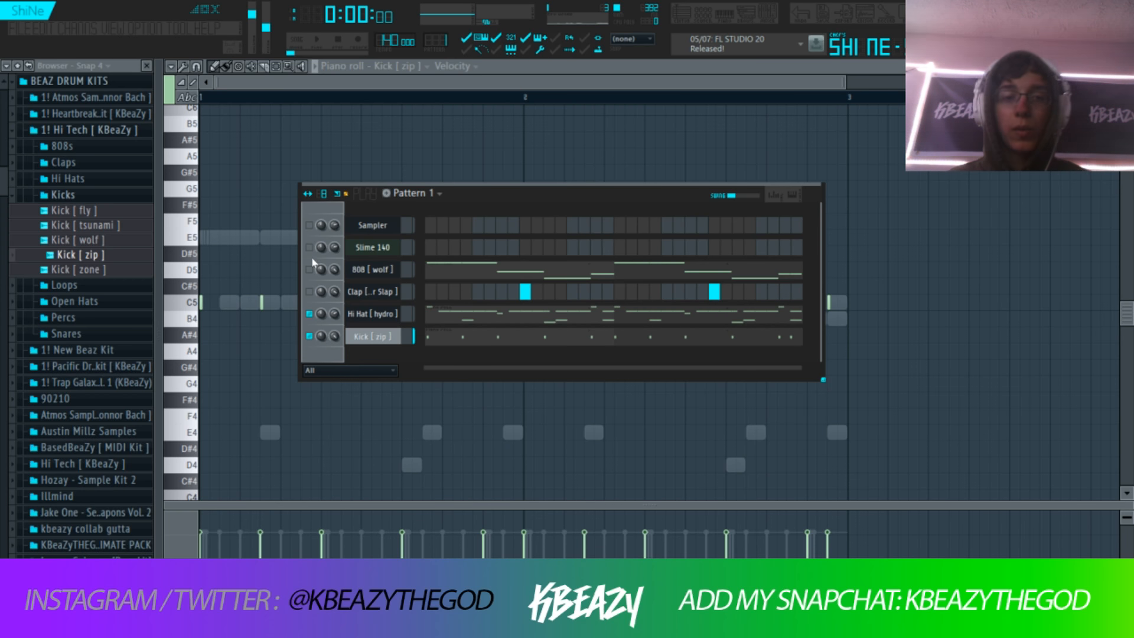
key(space)
click(309, 292)
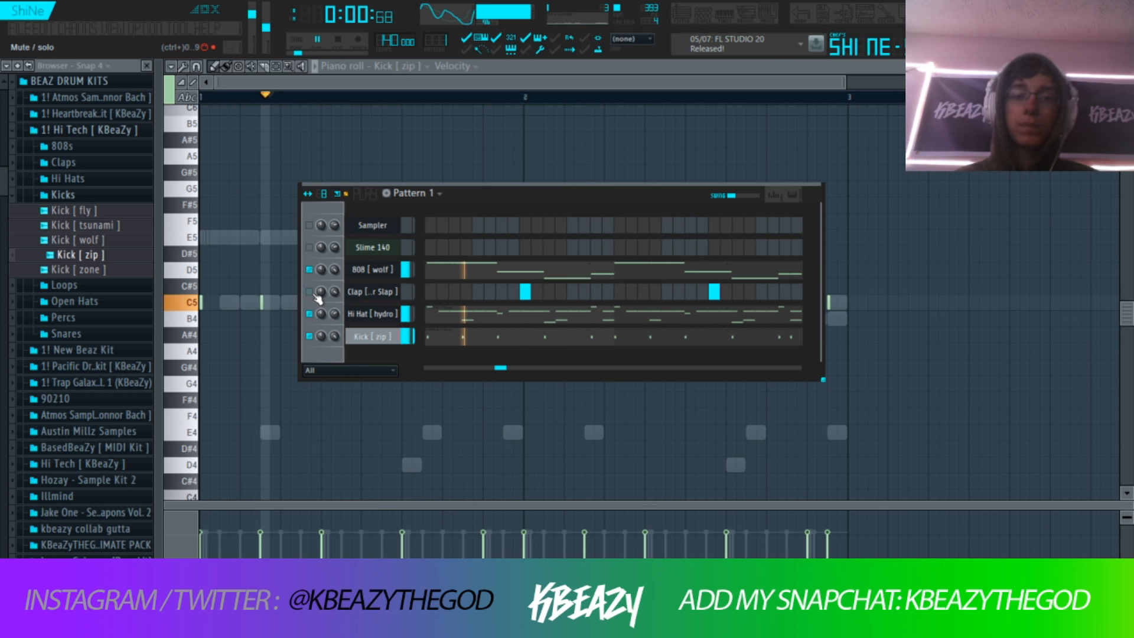
key(space)
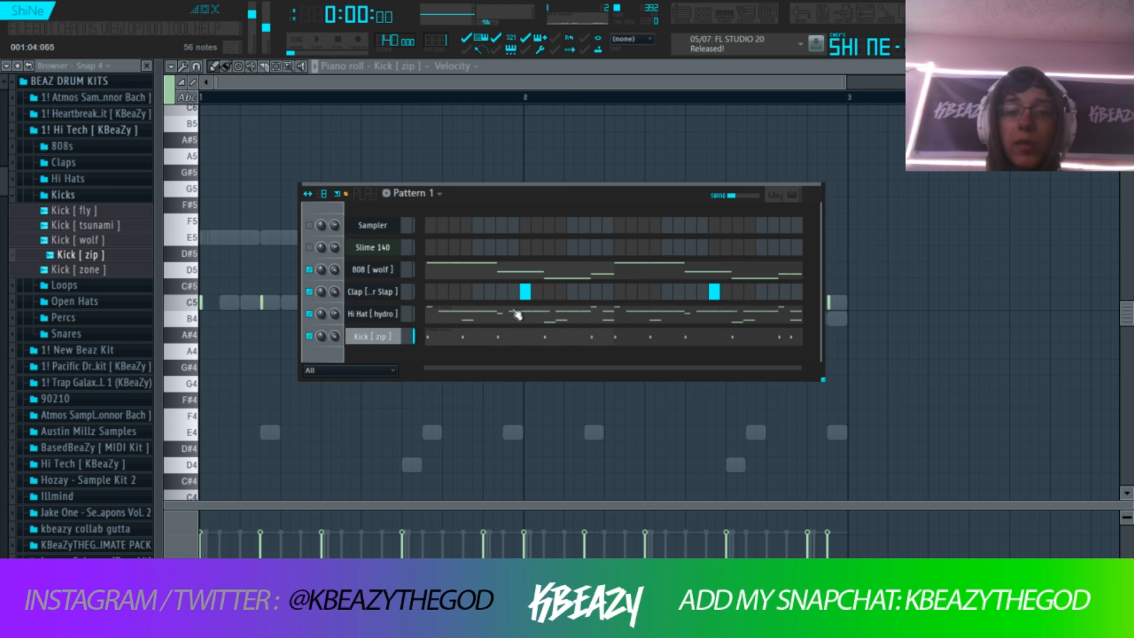
- Try Kick [ fly ] on the kick channel, replace it with Kick [ zone ], and play the pattern
click(381, 316)
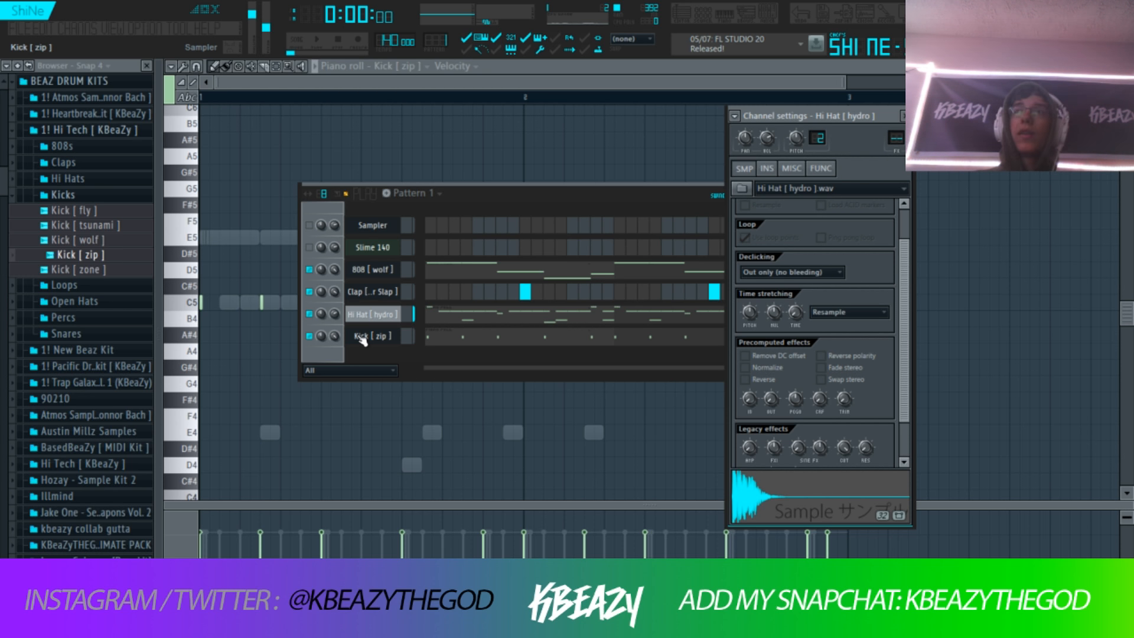
drag(77, 210, 380, 341)
key(space)
drag(118, 270, 383, 345)
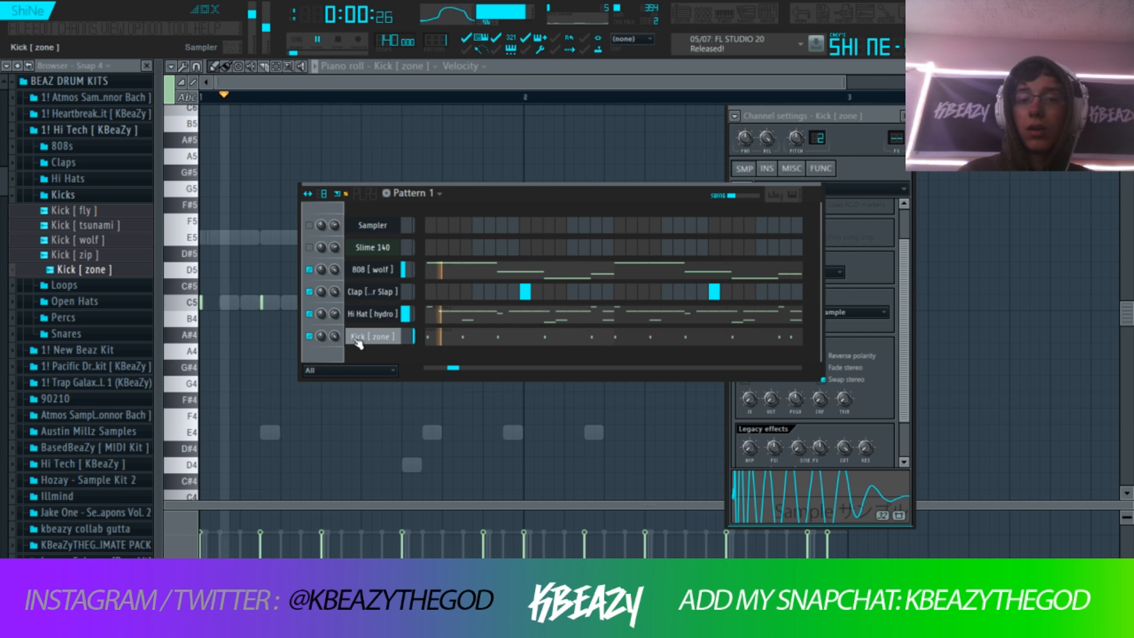
click(743, 170)
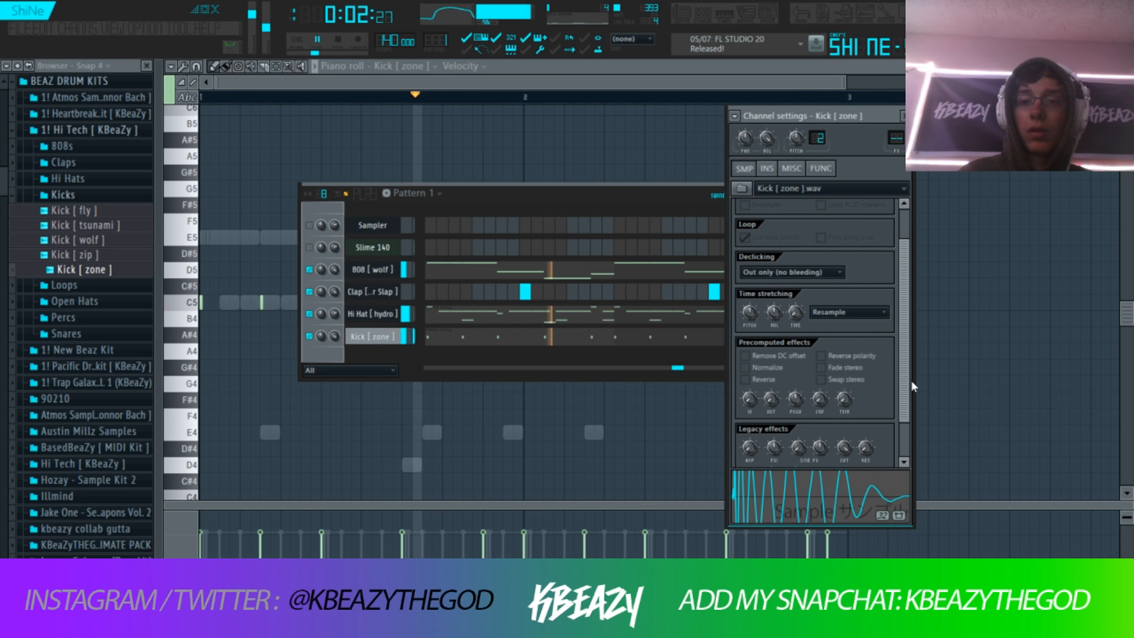
scroll(912, 386, down, 2)
key(space)
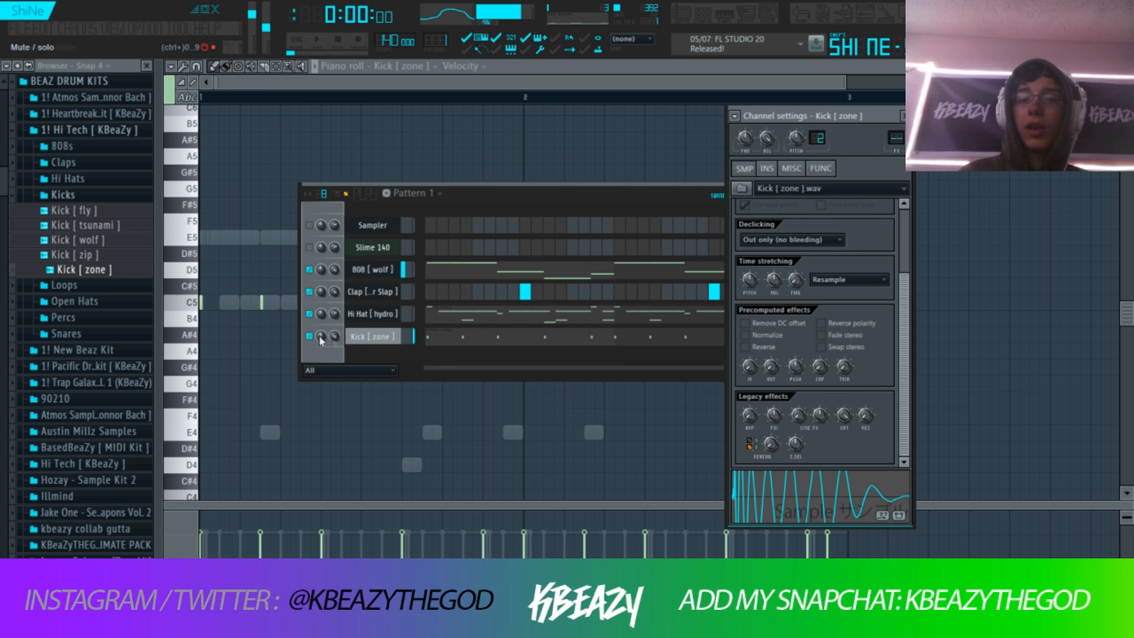
- Test a small volume change on the Kick [ zone ] channel during playback and reset the volume to its default
right_click(336, 335)
click(341, 340)
key(space)
key(space)
drag(335, 337, 335, 332)
key(space)
key(space)
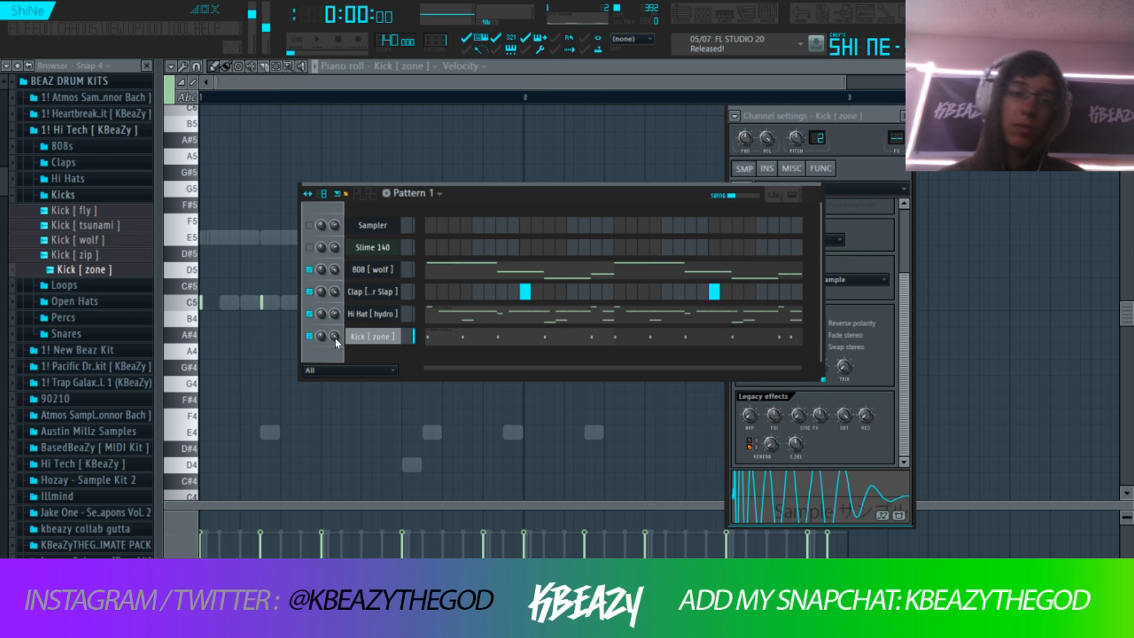
right_click(334, 338)
click(347, 343)
- Adjust the preamp boost in the Kick [ zone ] channel's legacy effects and play the pattern to hear it
click(909, 328)
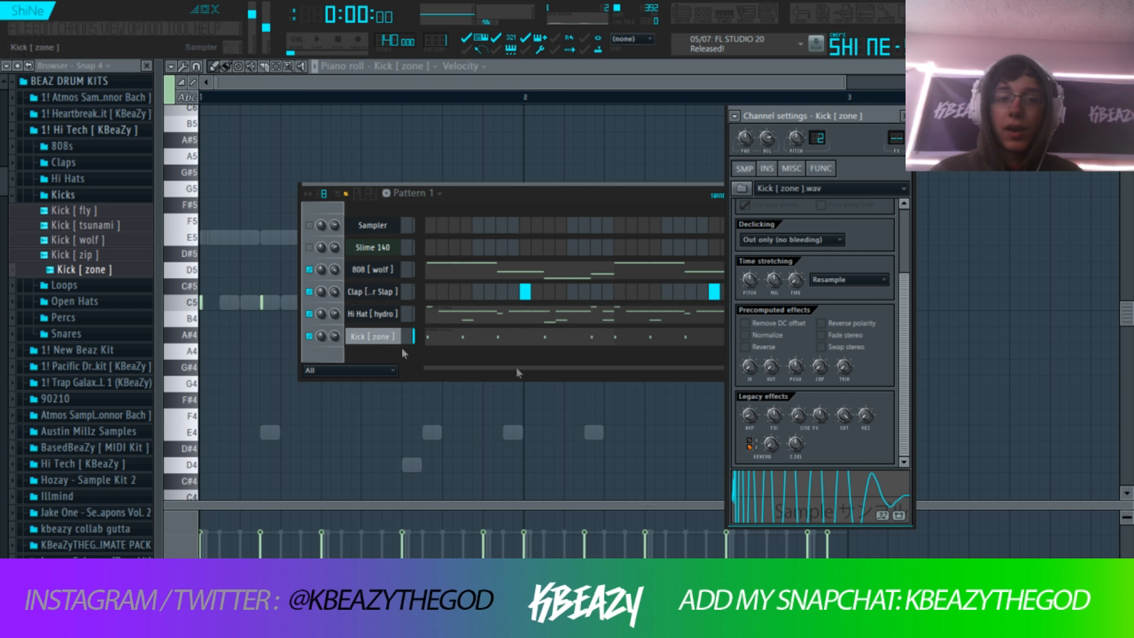
mouse_move(751, 420)
mouse_down()
mouse_move(751, 451)
mouse_move(750, 426)
mouse_up()
key(space)
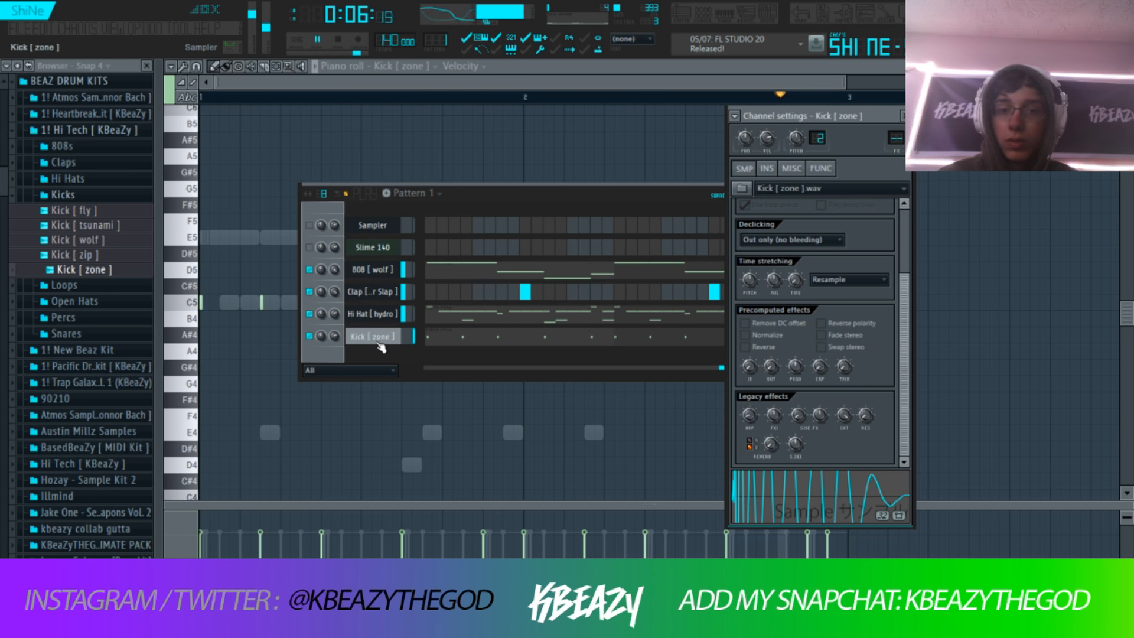
key(space)
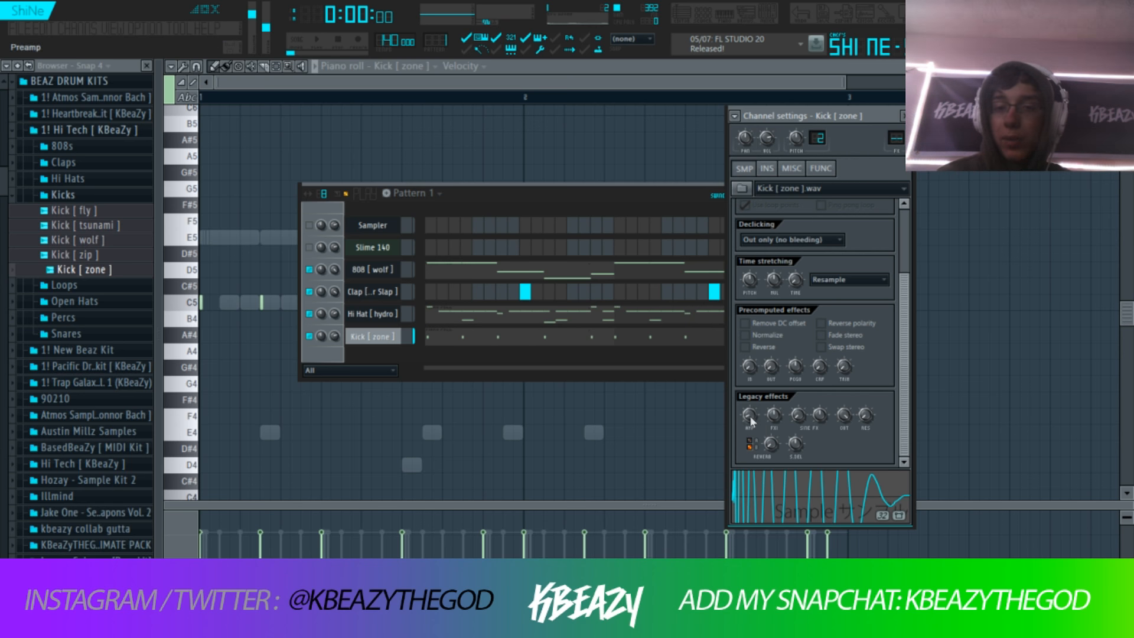
- Check the Enable legacy precomputed effects option in the general settings and close the settings window
click(145, 28)
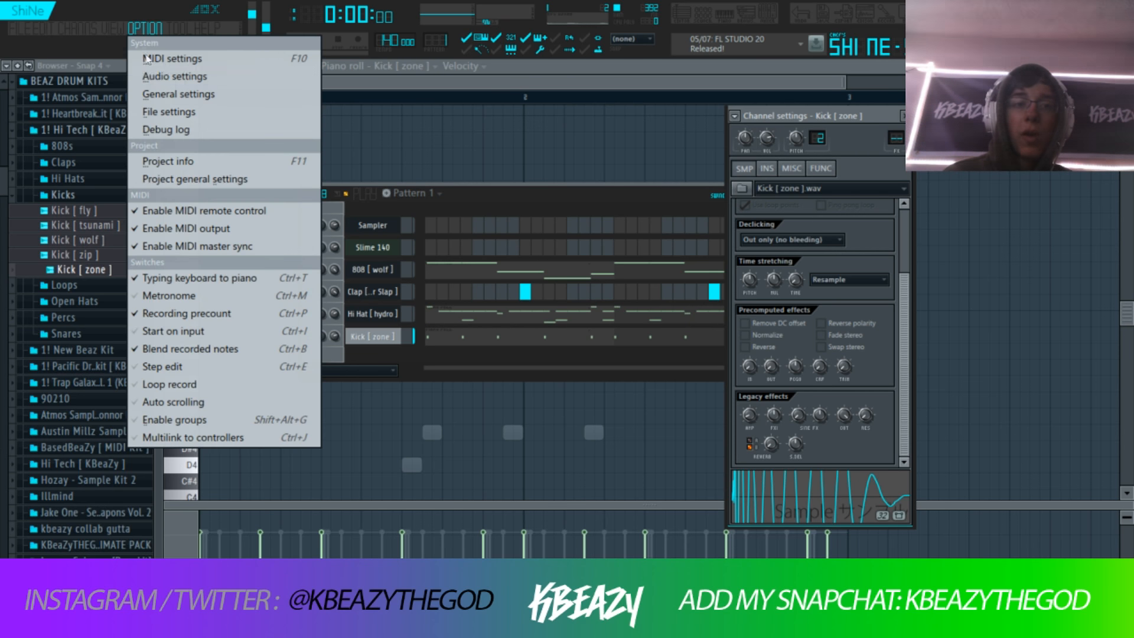
click(159, 94)
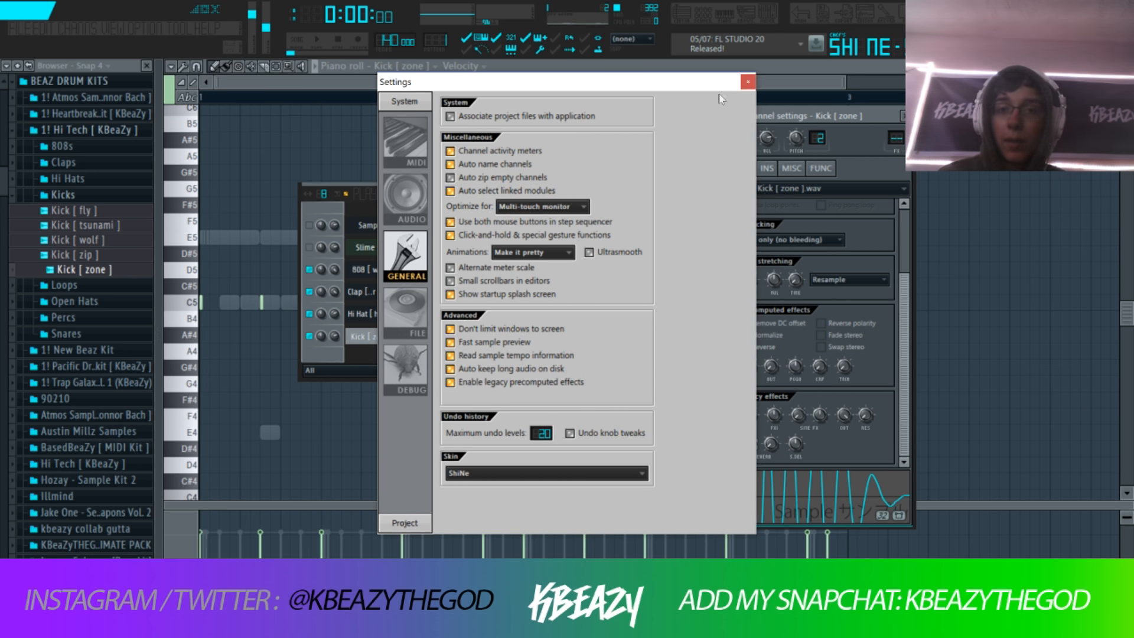
click(746, 82)
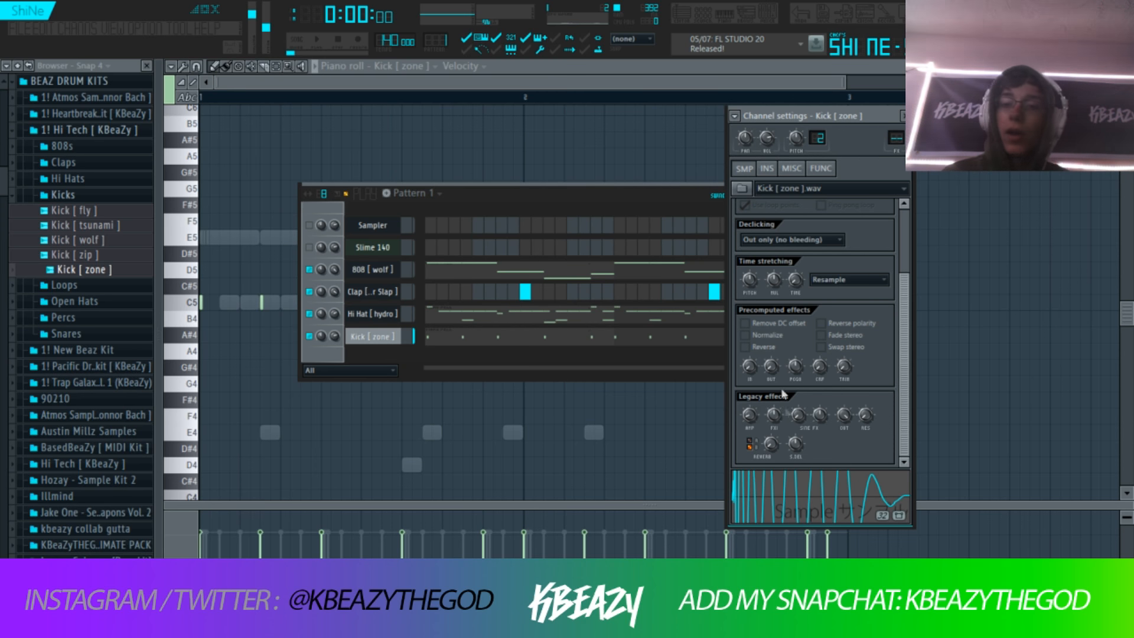
- Try a legacy effect at 47% on the Clap [ Luger Slap ] channel and reset it
click(399, 292)
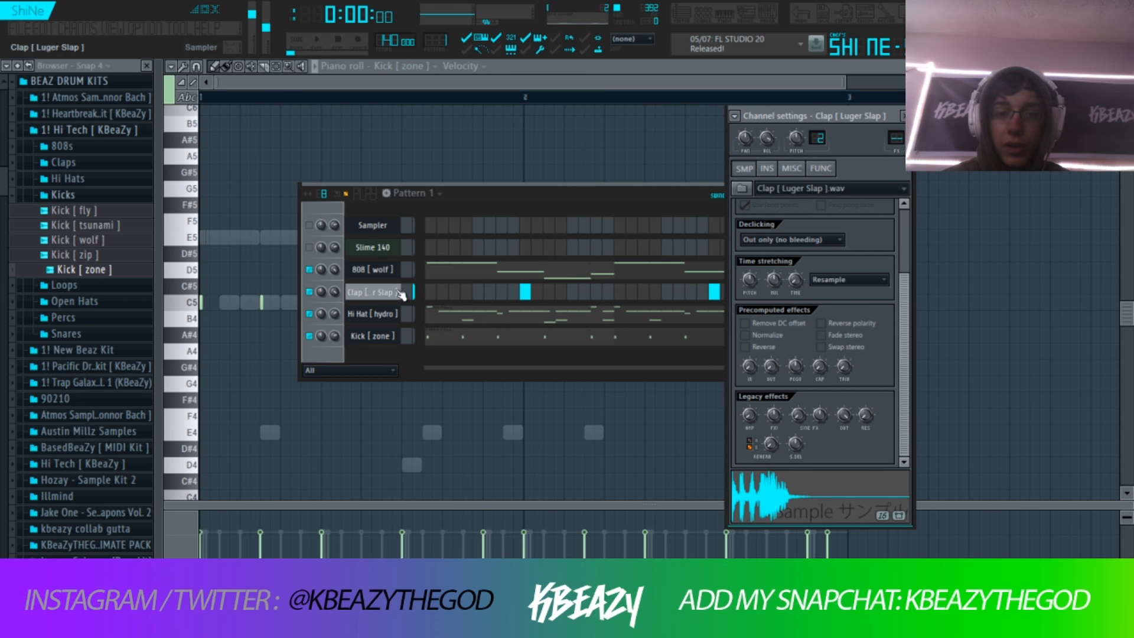
drag(772, 422, 771, 405)
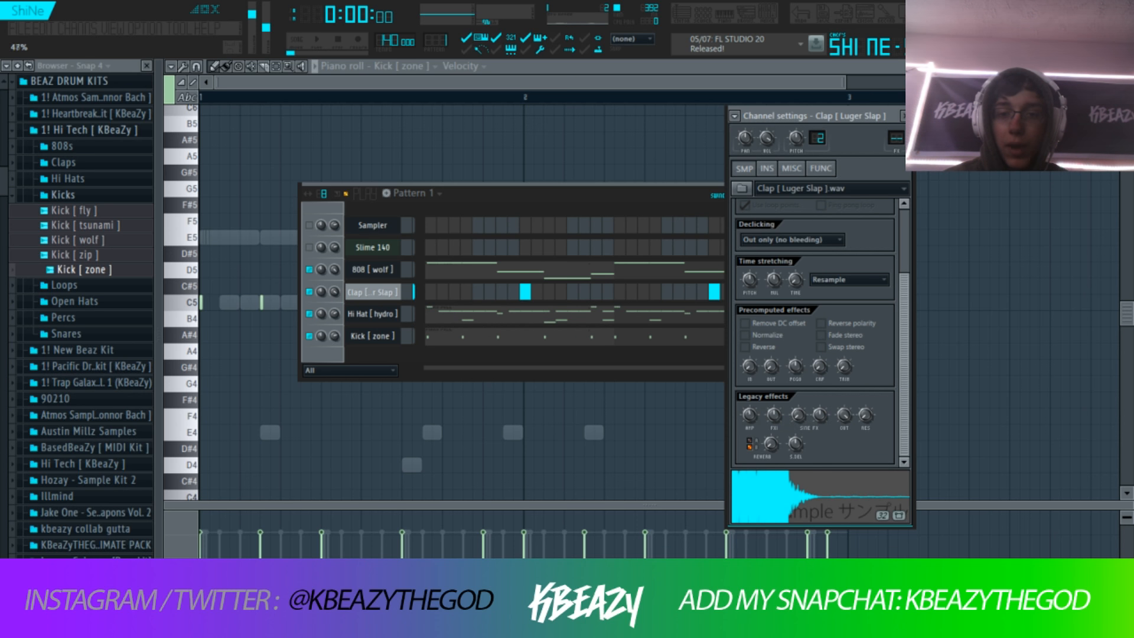
right_click(772, 417)
click(766, 429)
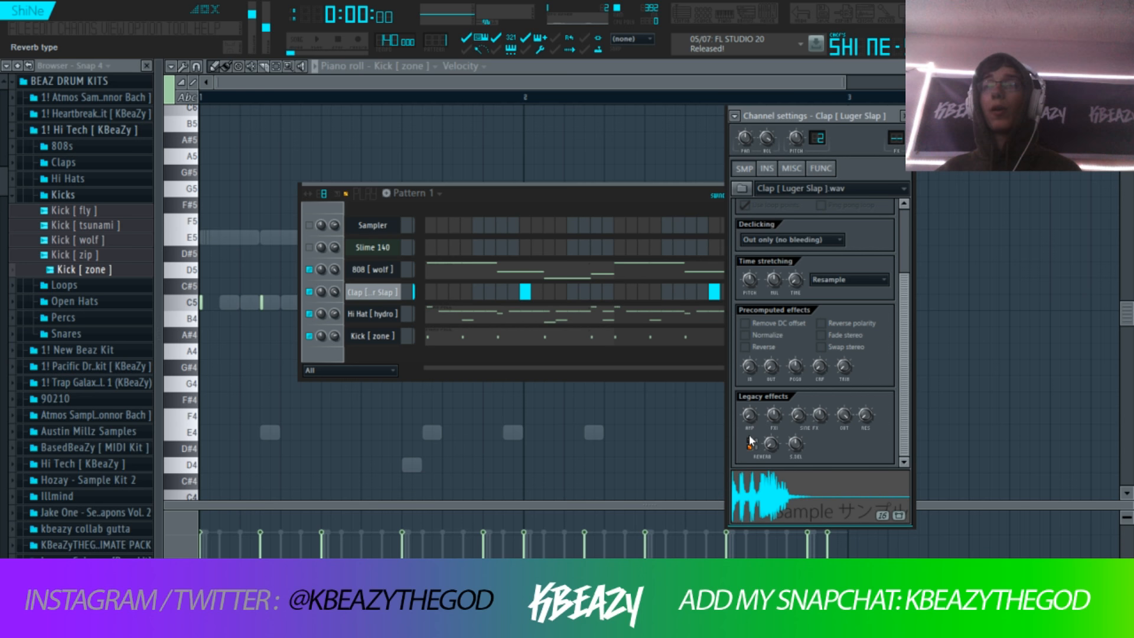
- Collapse the Kicks folder, unmute the Slime 140 channel, and play the full pattern
click(97, 195)
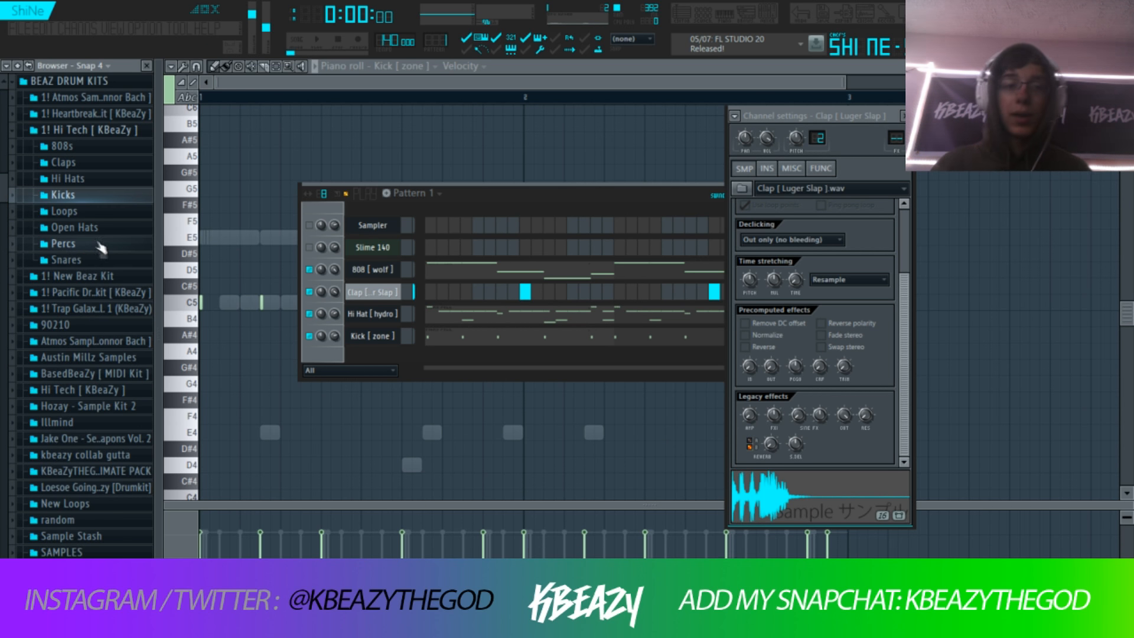
click(313, 245)
key(space)
right_click(320, 247)
click(329, 254)
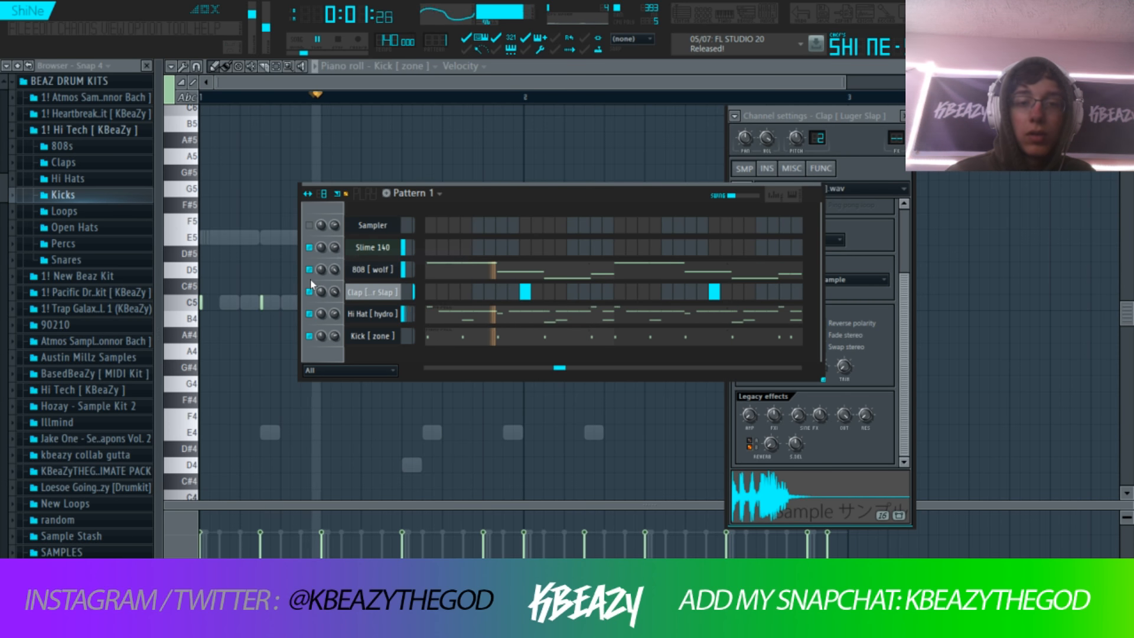
- Stop playback, review the effect slots of Slime 140 and the Master in the mixer, and disable the Master's Fruity Parametric EQ
click(746, 13)
key(space)
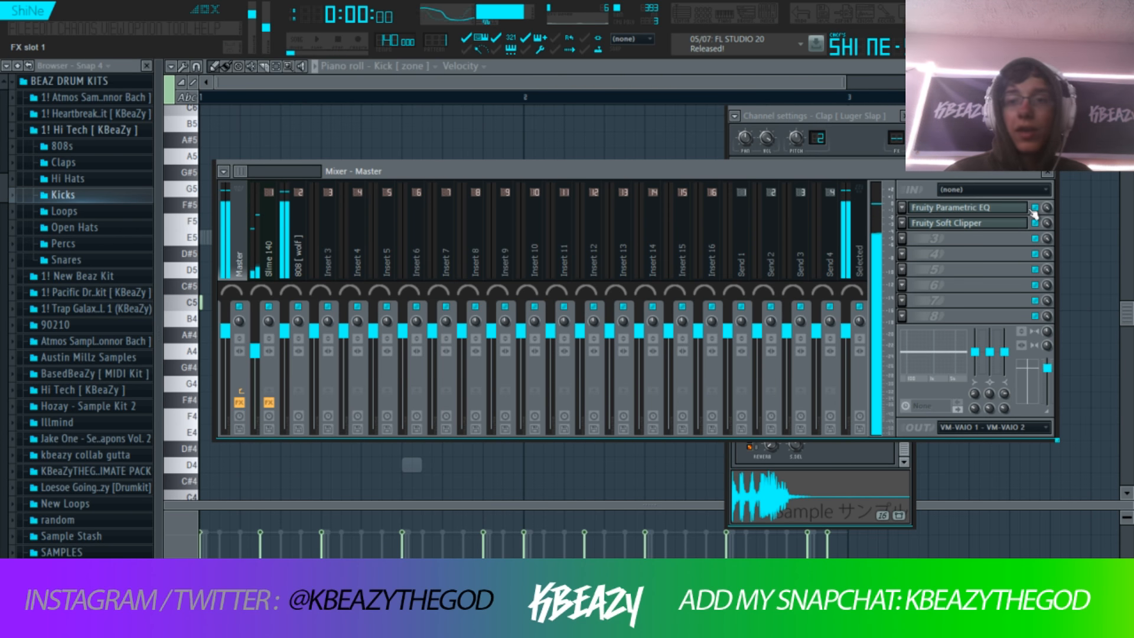
click(268, 248)
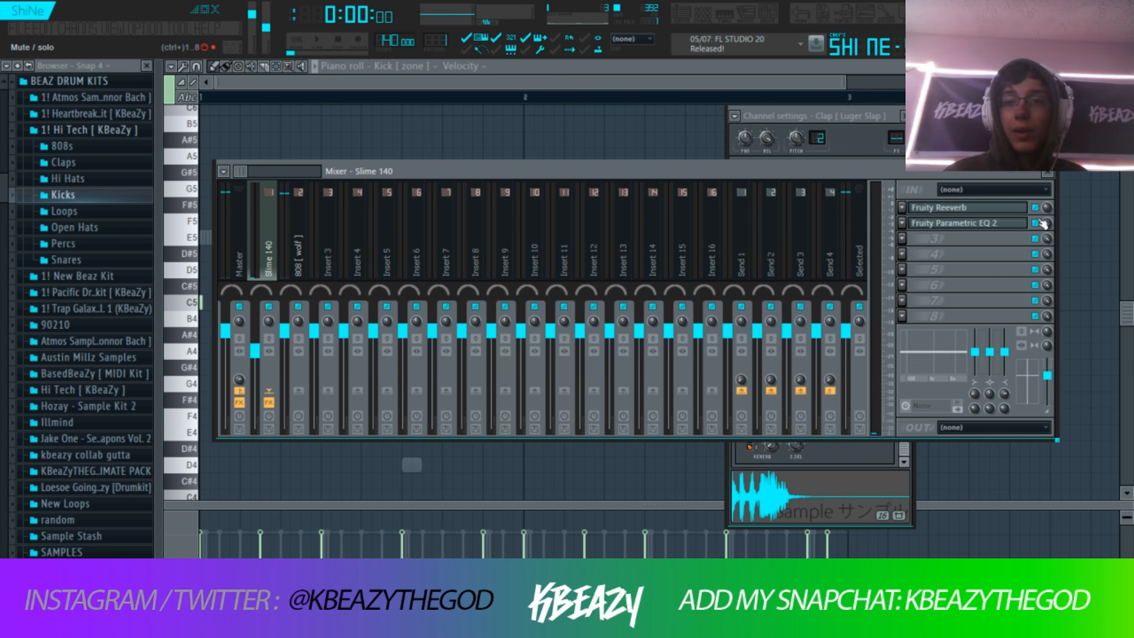
click(241, 237)
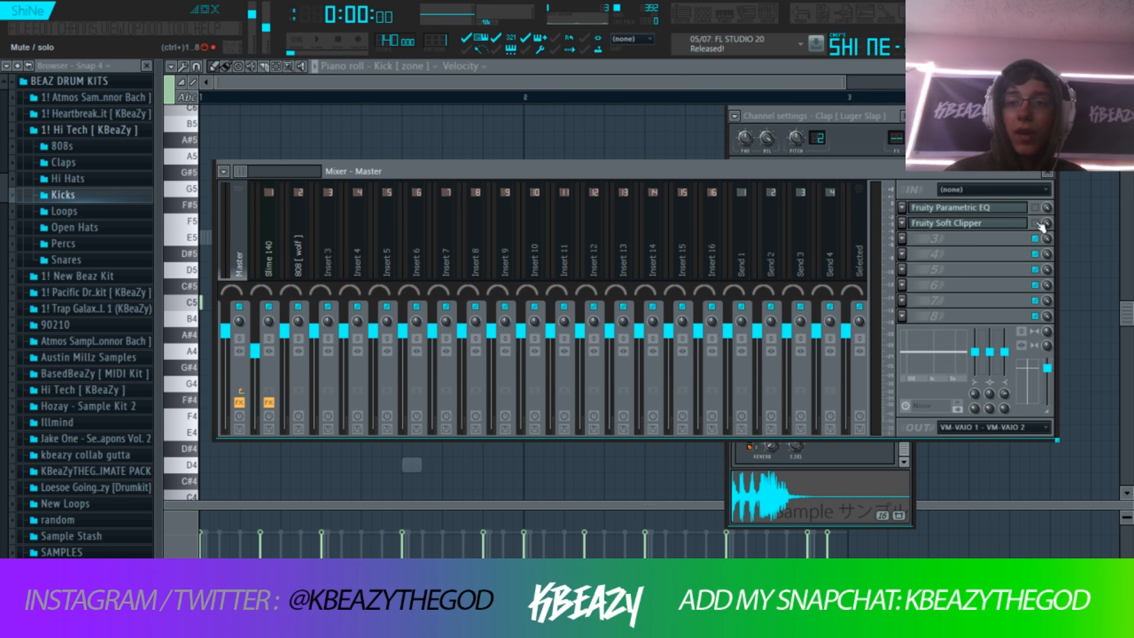
- Bring up the playlist and channel rack, and reset the volumes of the 808 [ wolf ], clap and kick channels
click(693, 18)
click(701, 19)
right_click(337, 270)
click(343, 278)
right_click(338, 291)
click(343, 297)
right_click(335, 336)
- Reset the preamp boost in the Kick [ zone ] channel's legacy effects to its default
click(377, 335)
right_click(746, 416)
click(770, 424)
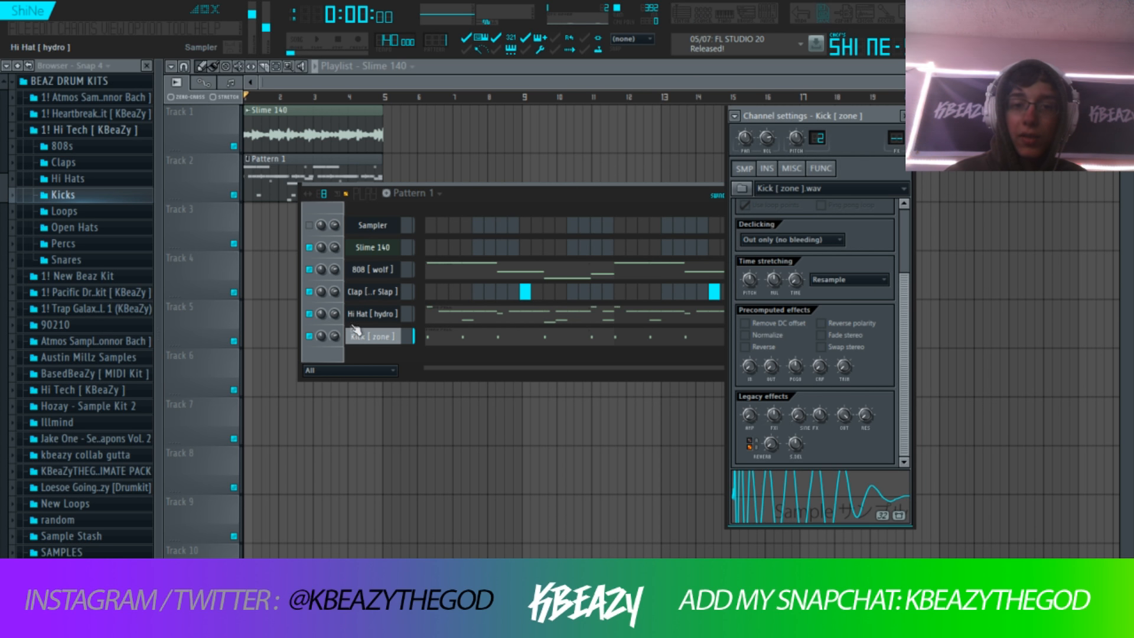
- Play the pattern and adjust the volume of the Clap [ Luger Slap ] channel
key(space)
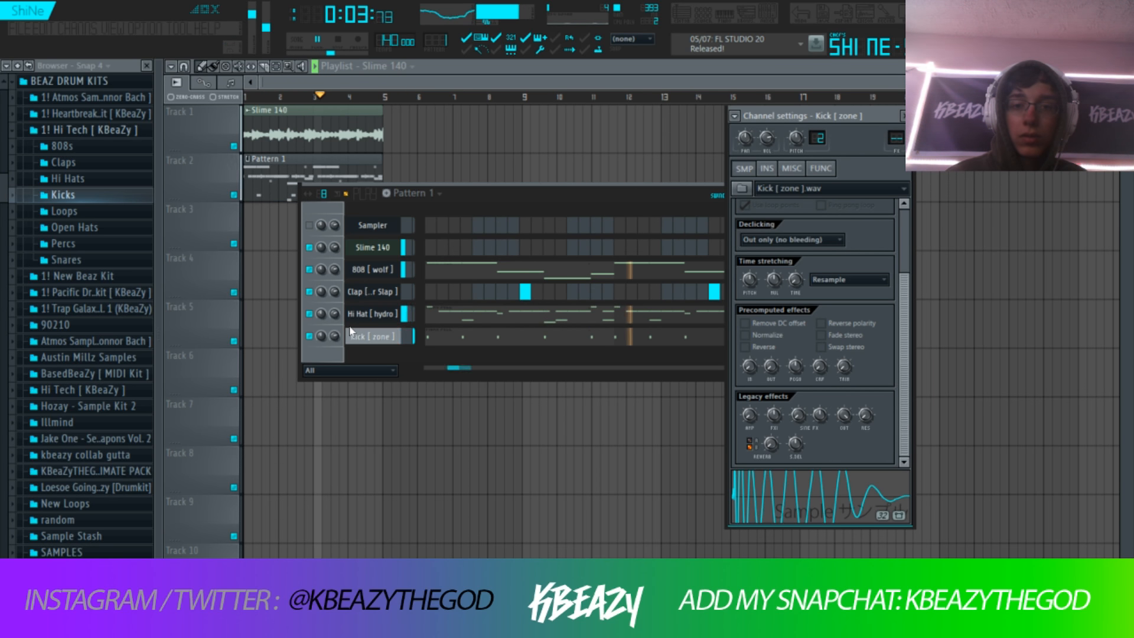
key(space)
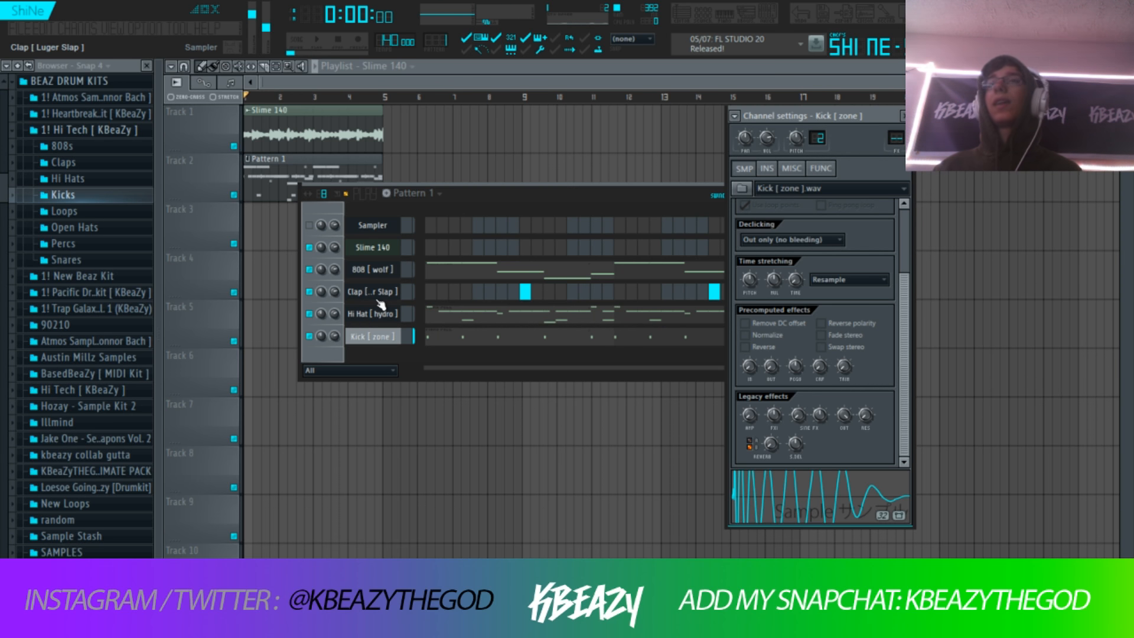
click(335, 295)
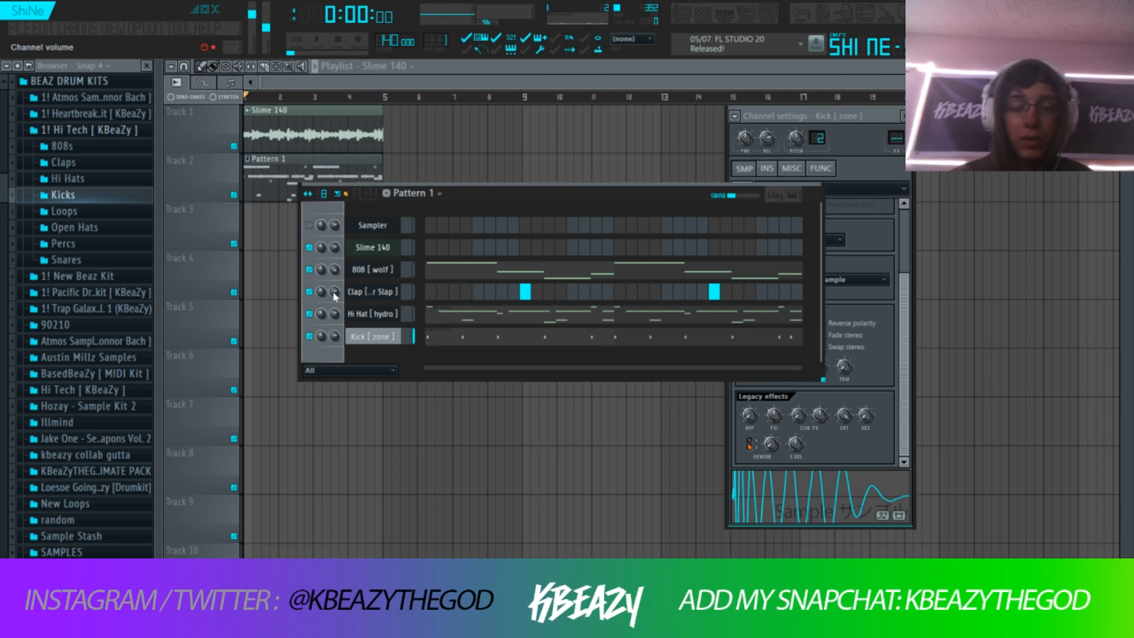
- Raise the legacy preamp boost of the Kick [ zone ] channel to about 11% and listen to the pattern
click(363, 336)
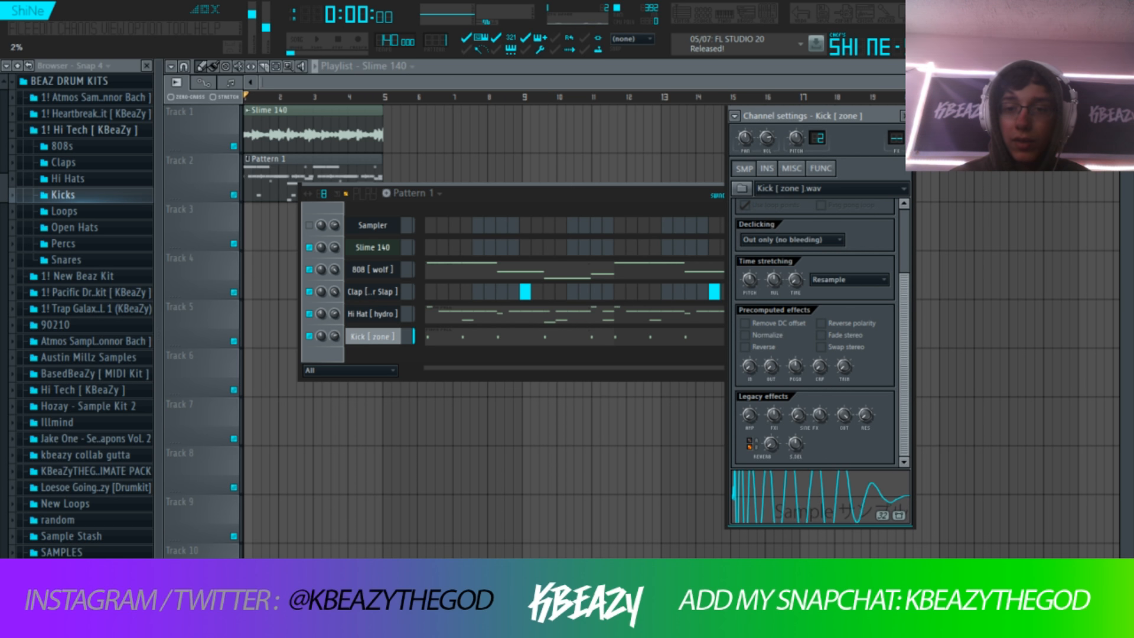
key(space)
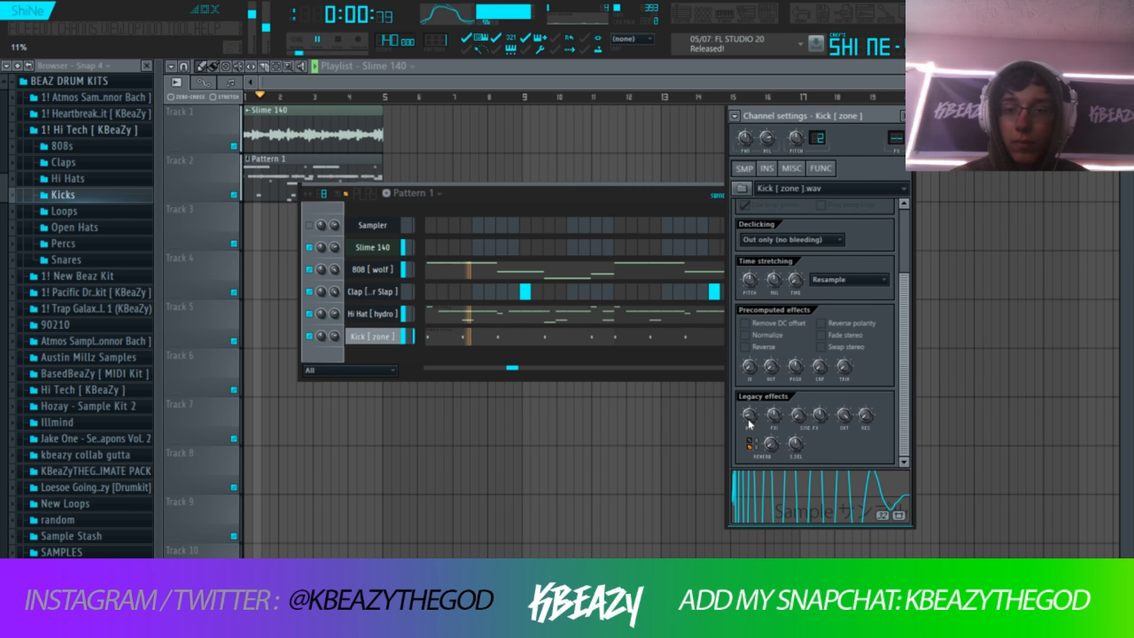
click(768, 13)
key(space)
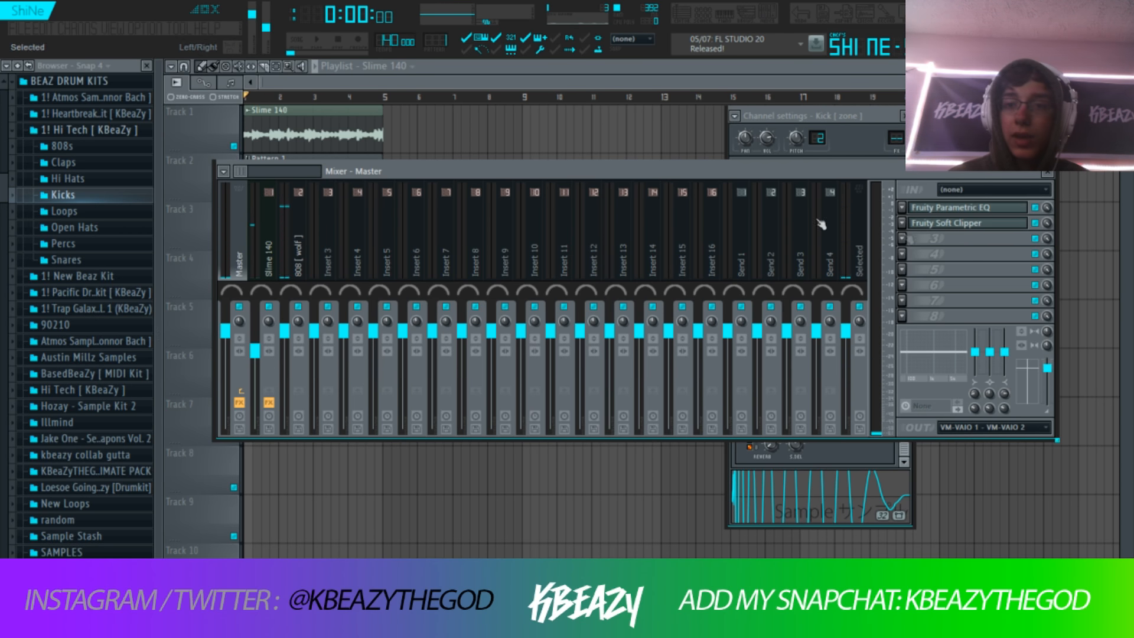
- Fine-tune the Kick [ zone ] channel's preamp boost while the pattern plays, and stop playback
key(space)
key(F6)
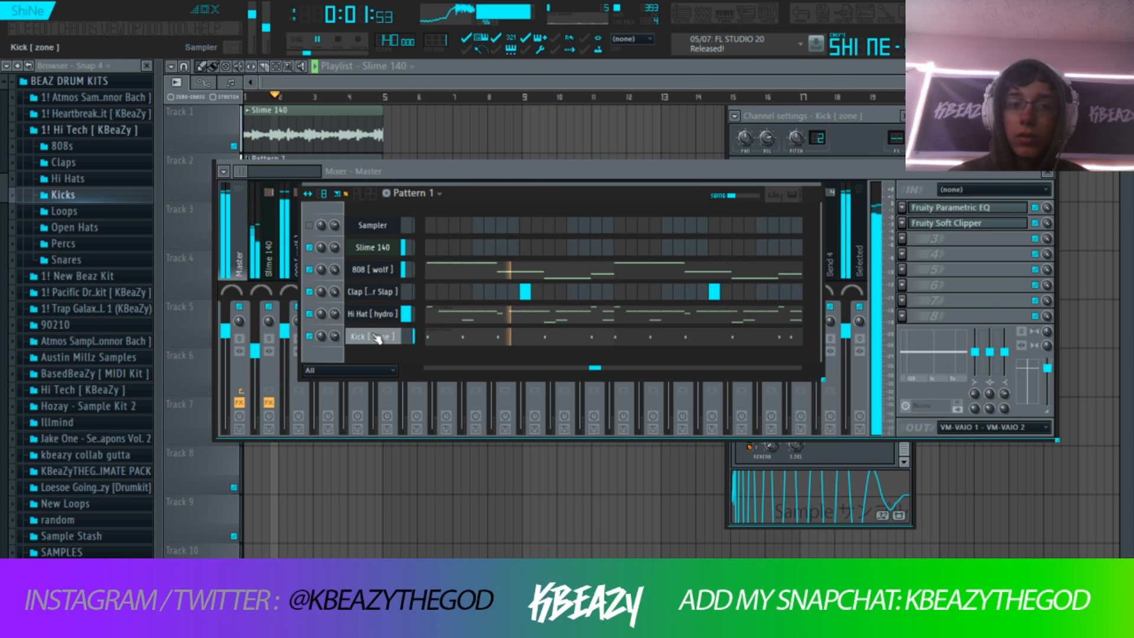
click(745, 453)
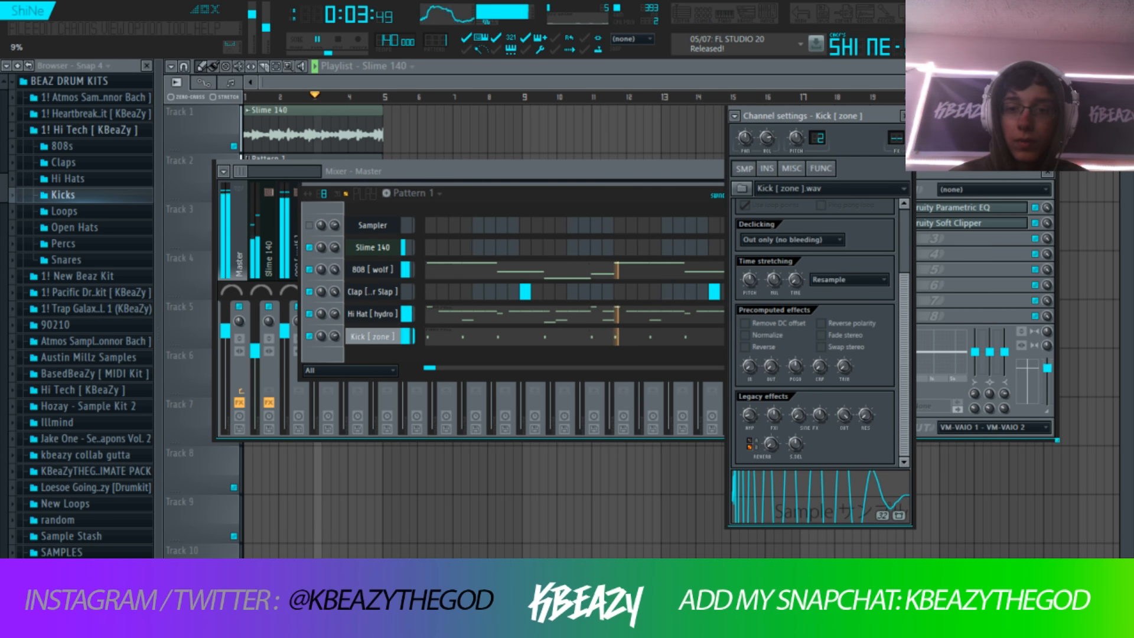
key(space)
- Compare the pattern with the Master's Fruity Parametric EQ and Fruity Soft Clipper bypassed, re-enable both, and open their settings
click(1036, 207)
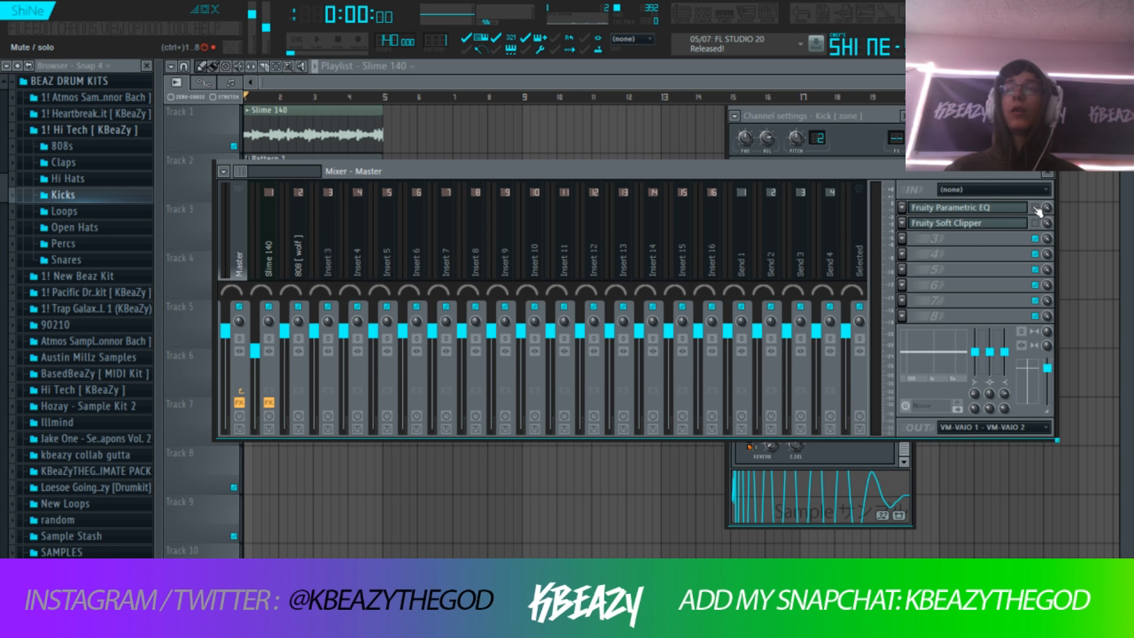
key(space)
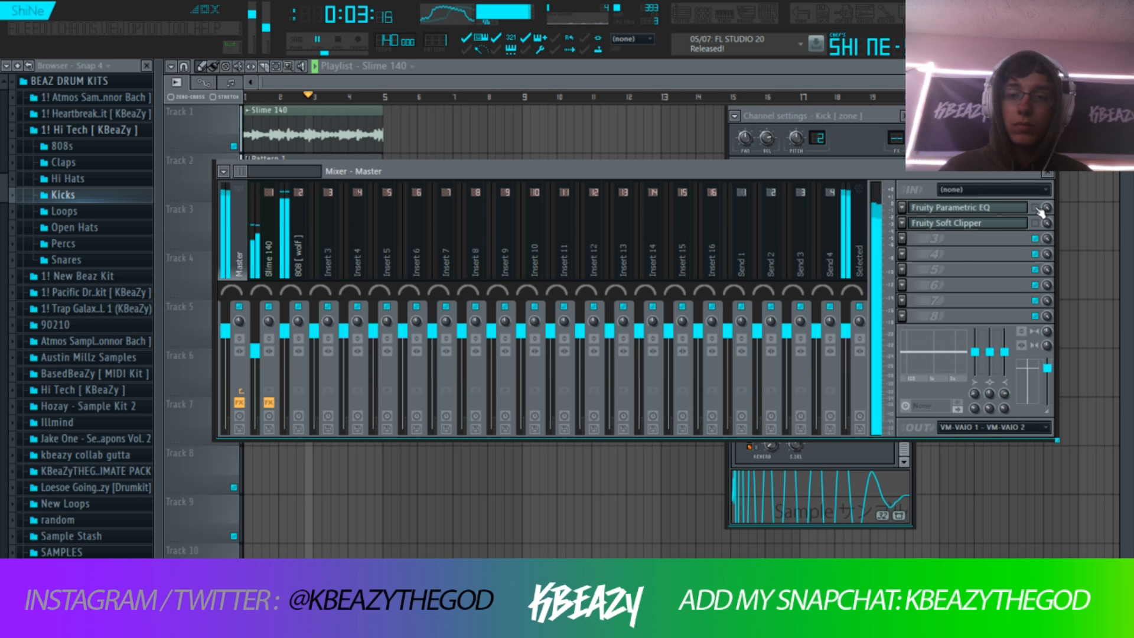
key(space)
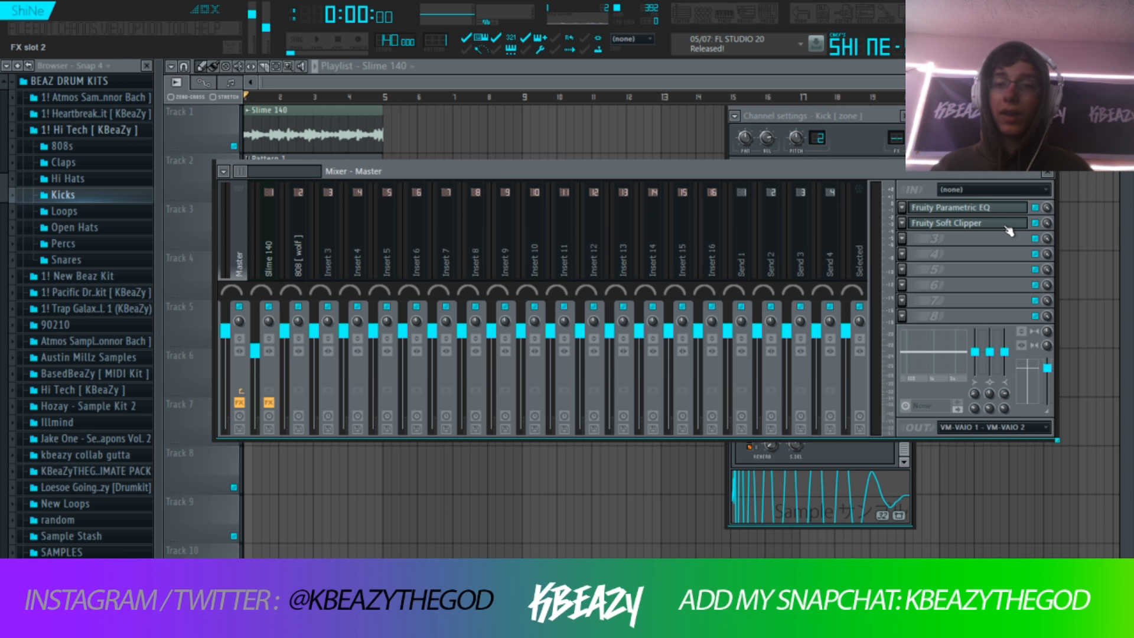
click(1008, 228)
click(980, 210)
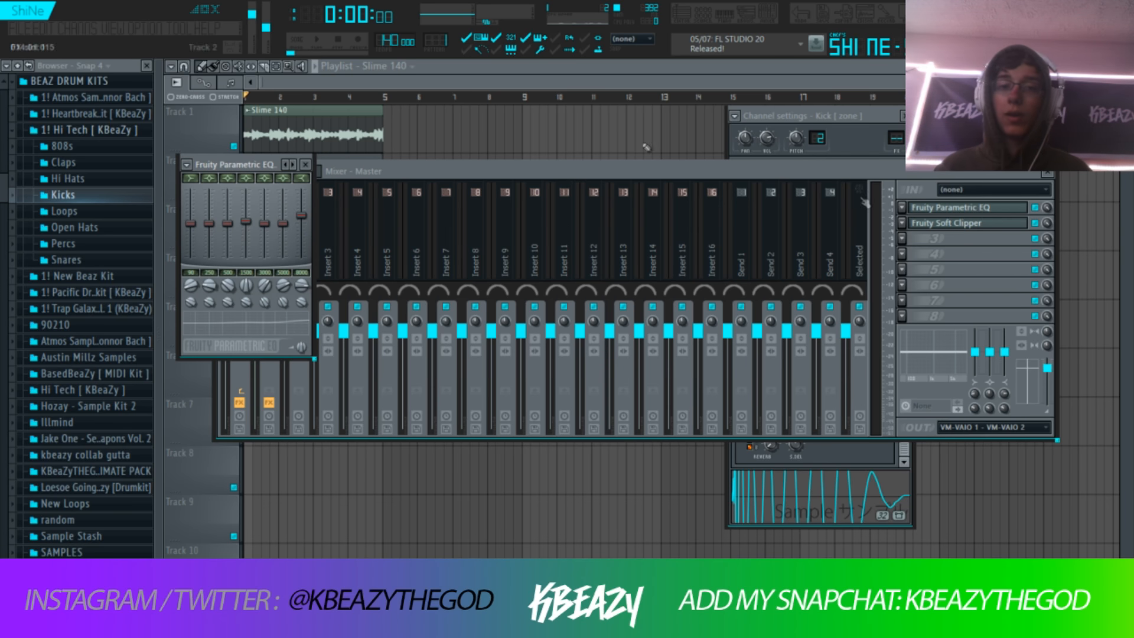
- Set the Kick [ zone ] channel's volume to about 74% while the pattern plays
key(space)
key(F6)
drag(334, 336, 335, 337)
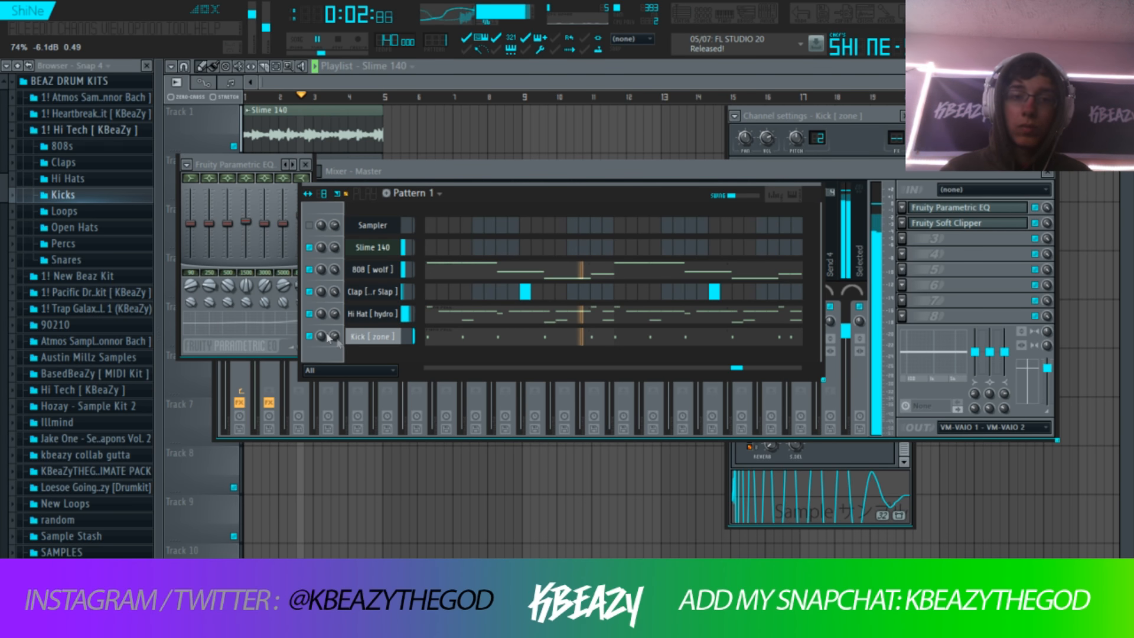
click(59, 195)
key(space)
- Collapse the Kicks folder and recheck the Master's Fruity Parametric EQ and Fruity Soft Clipper settings
click(305, 164)
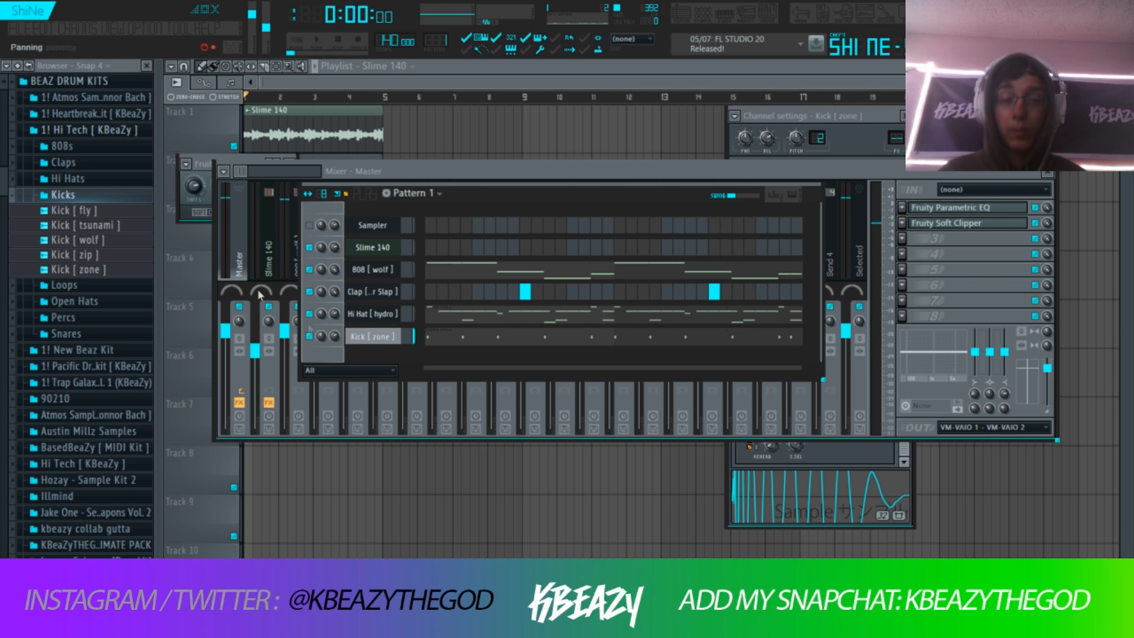
click(106, 199)
click(99, 199)
click(97, 199)
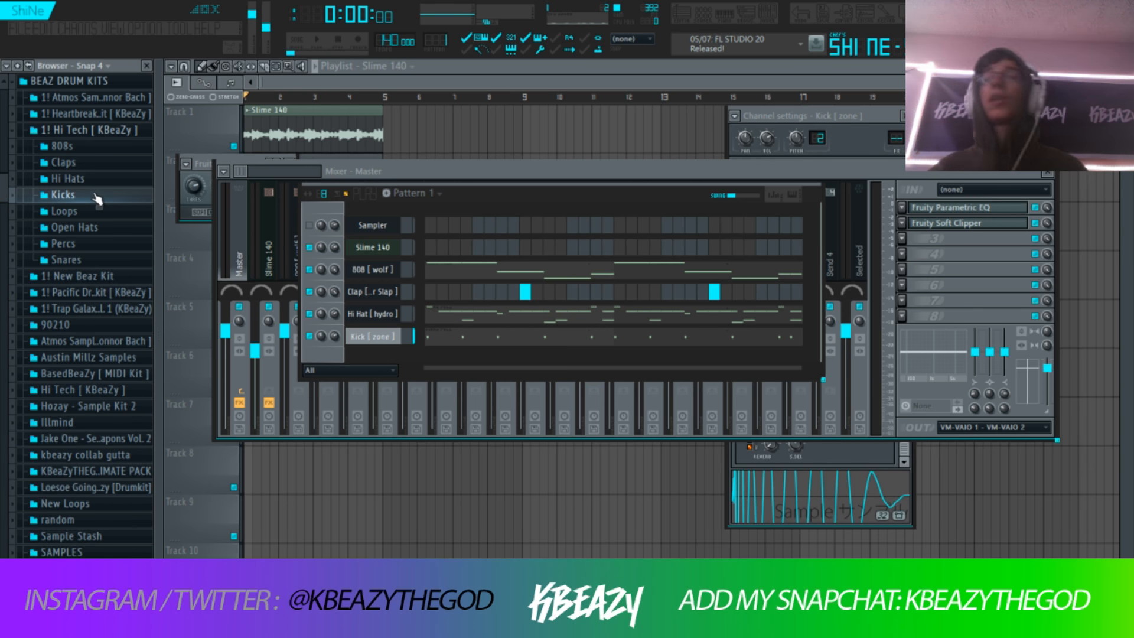
click(973, 209)
click(967, 224)
click(967, 223)
click(964, 209)
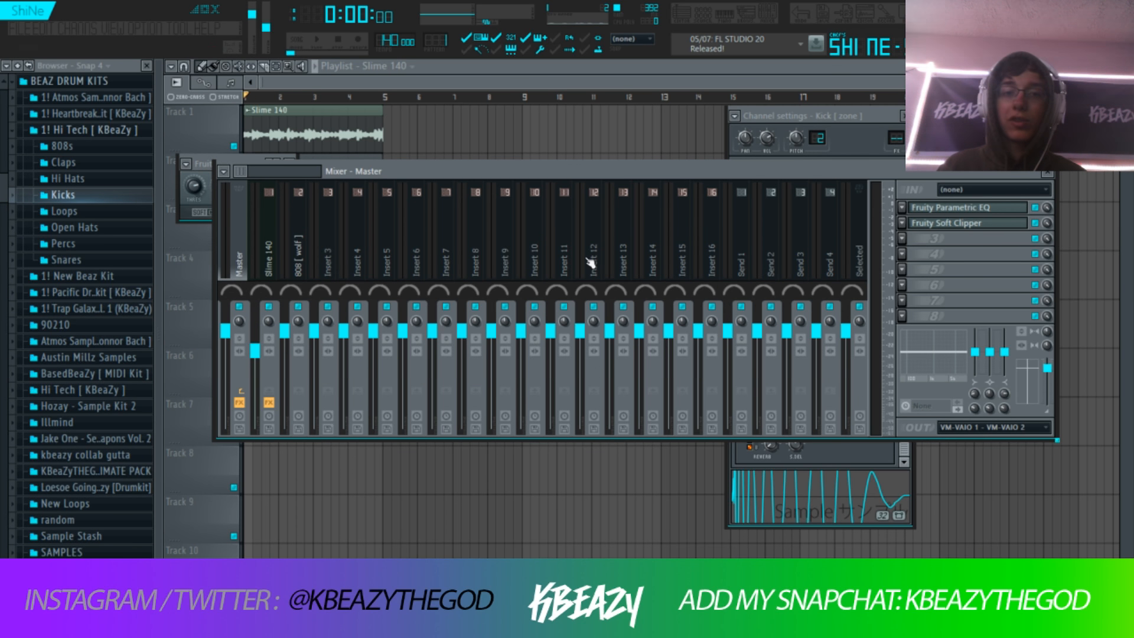
- Preview samples in the Snares folder and add Snare [ wave ] as a new channel below the clap
click(701, 12)
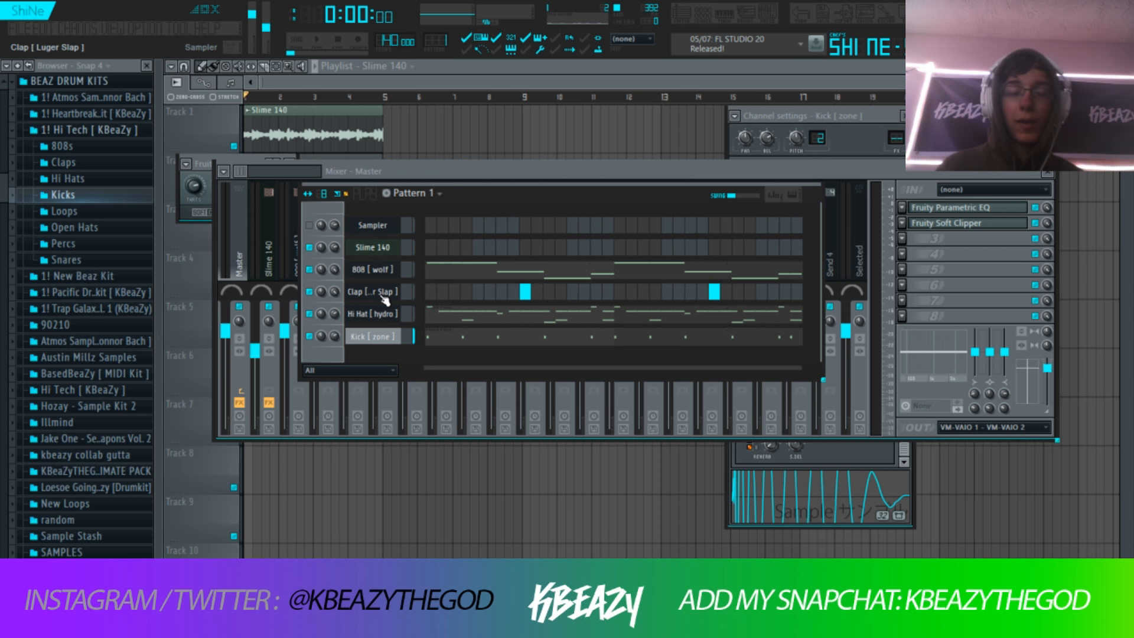
click(66, 260)
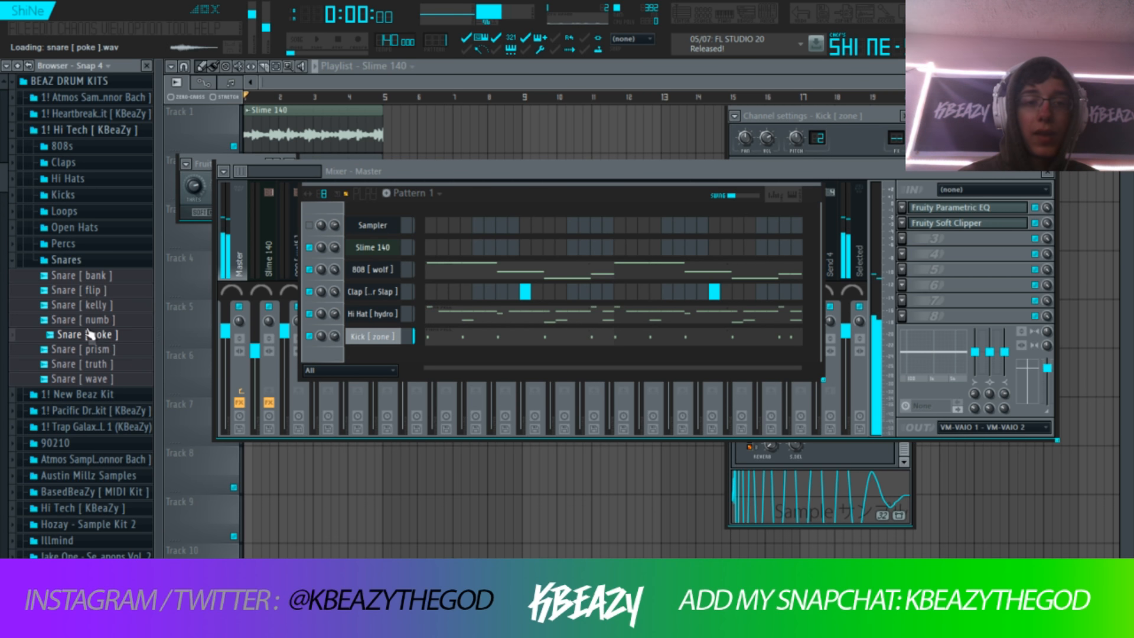
click(95, 365)
click(96, 380)
drag(97, 380, 360, 314)
- Place Snare [ wave ] hits on steps 9, 15 and 25 of Pattern 1 and listen to the result
click(521, 316)
key(space)
click(596, 314)
click(714, 314)
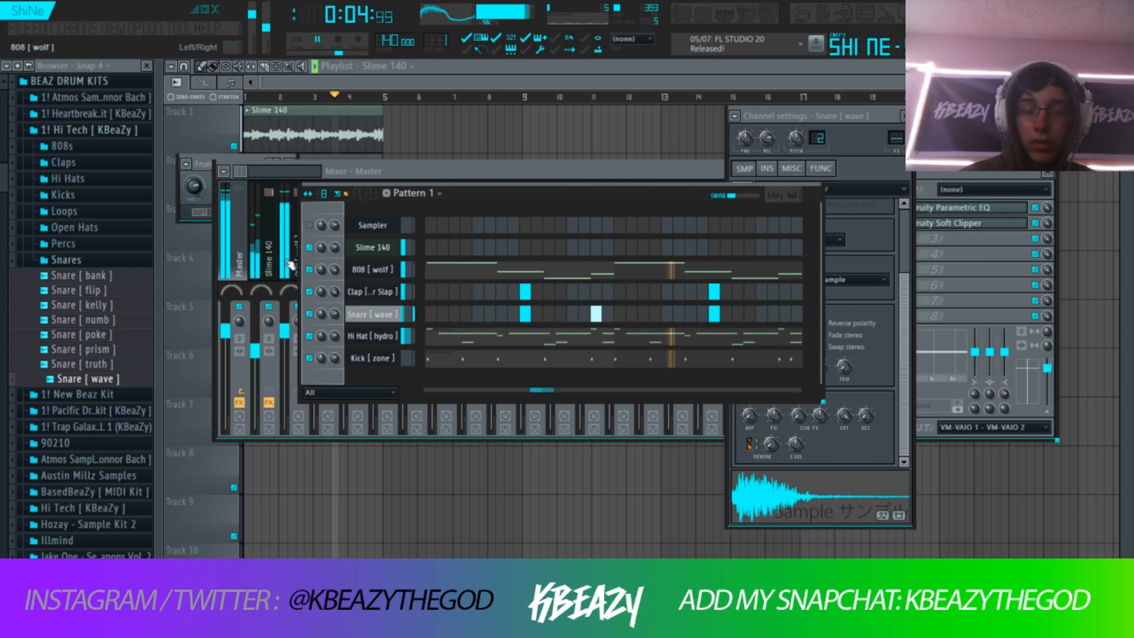
key(space)
- Route the clap, snare, hi-hat and kick channels to mixer inserts 3 to 6 and select the snare track
drag(490, 204, 653, 246)
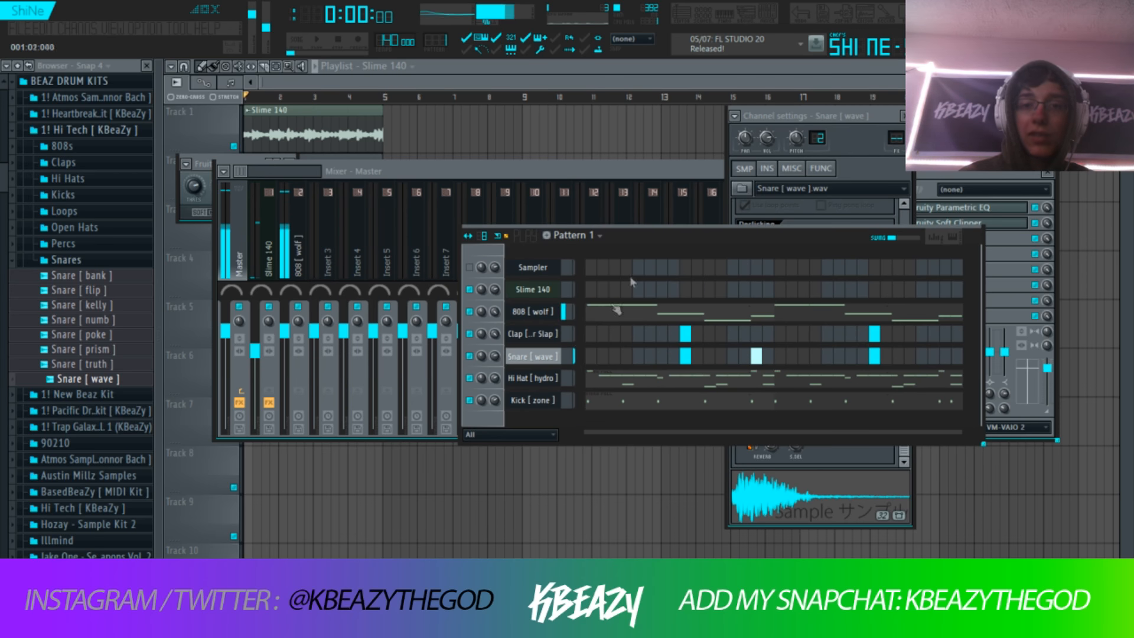
click(334, 248)
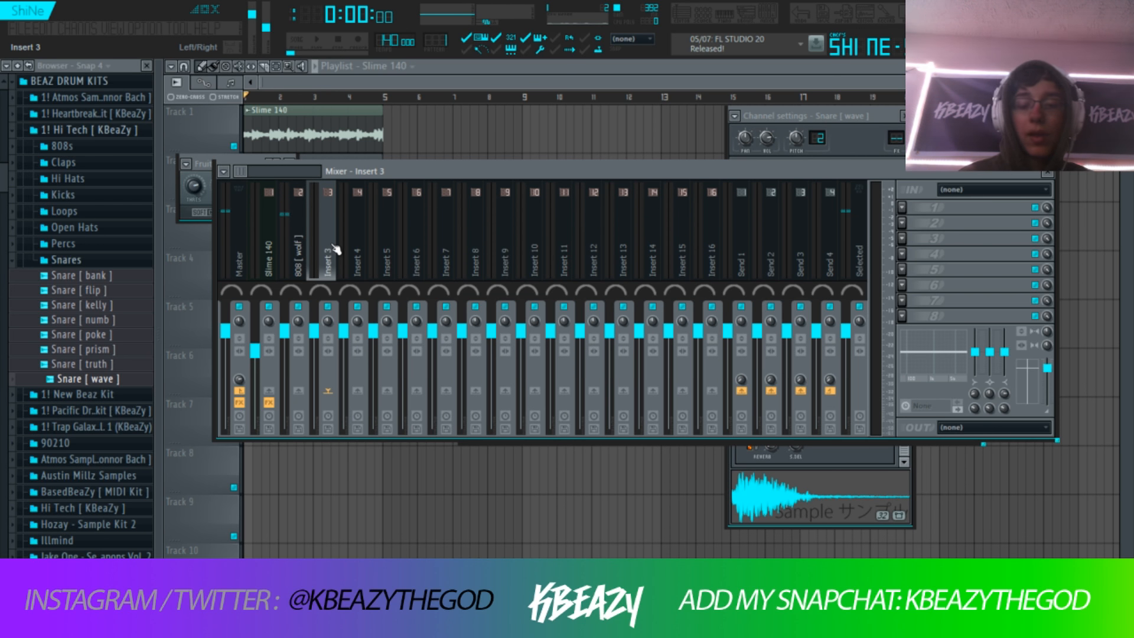
key(ctrl+l)
click(357, 257)
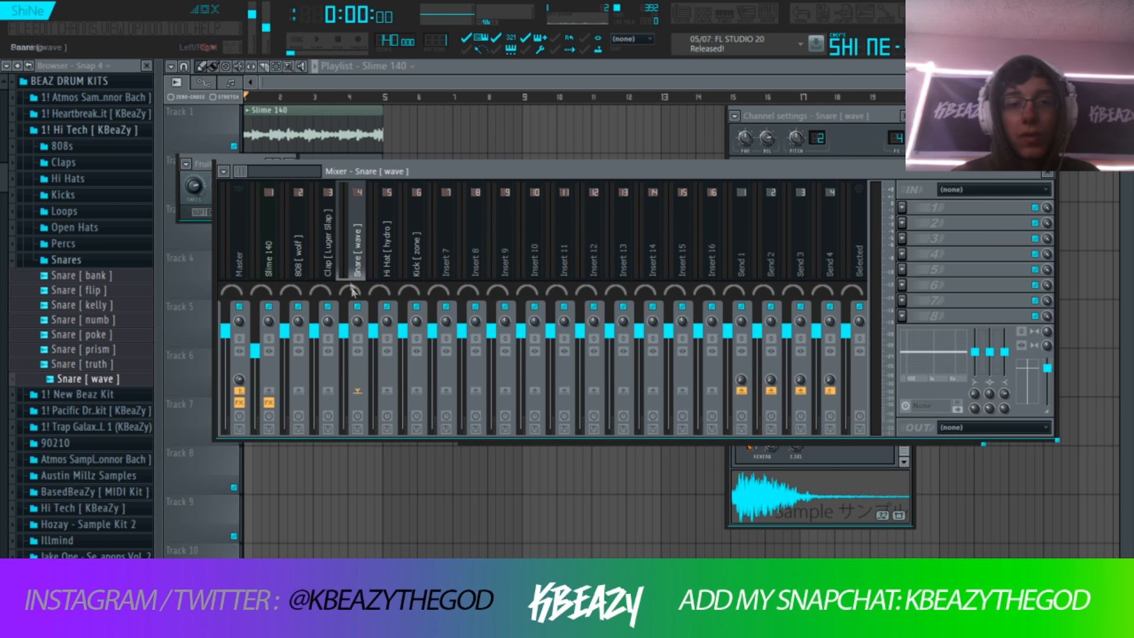
- Solo the Snare [ wave ] mixer track and add Fruity Parametric EQ 2 to its first effect slot
key(space)
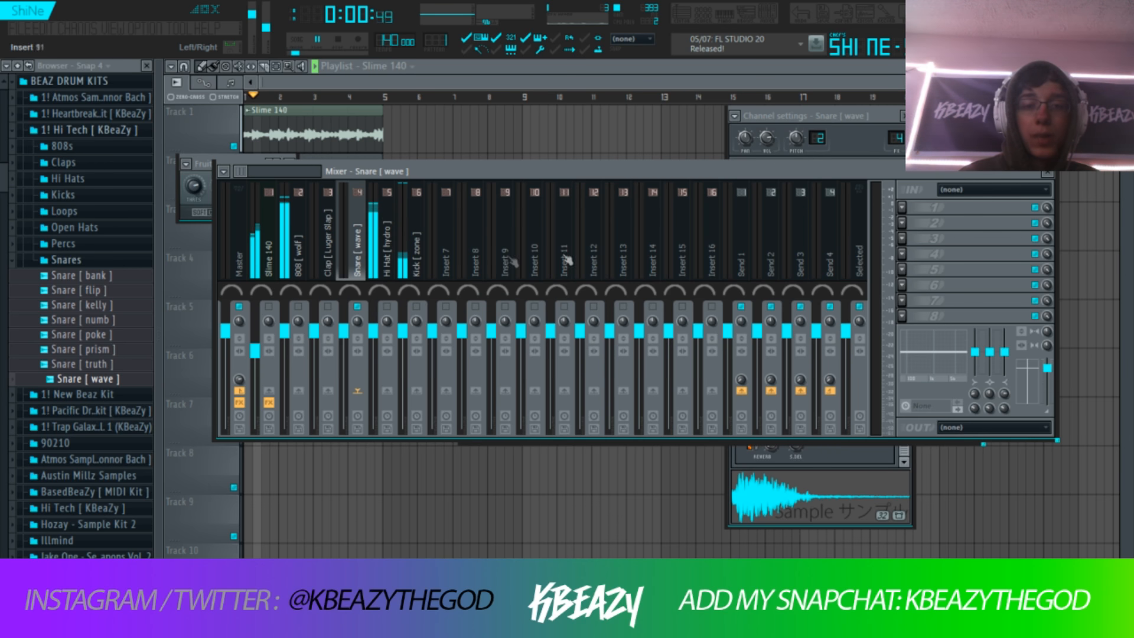
key(space)
click(900, 208)
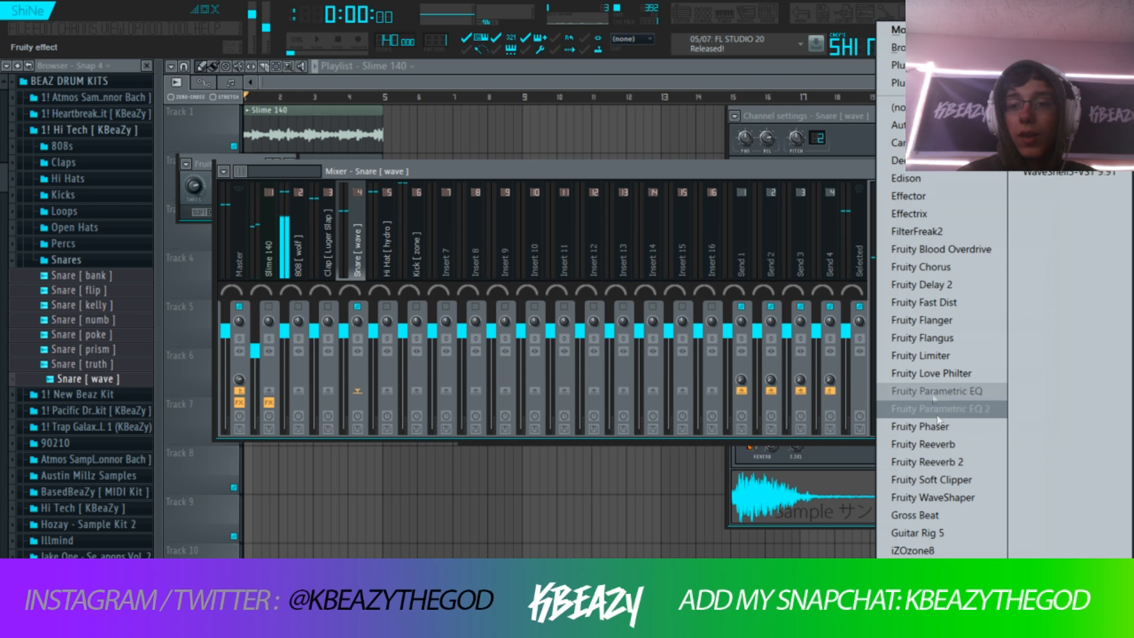
click(909, 408)
key(space)
key(space)
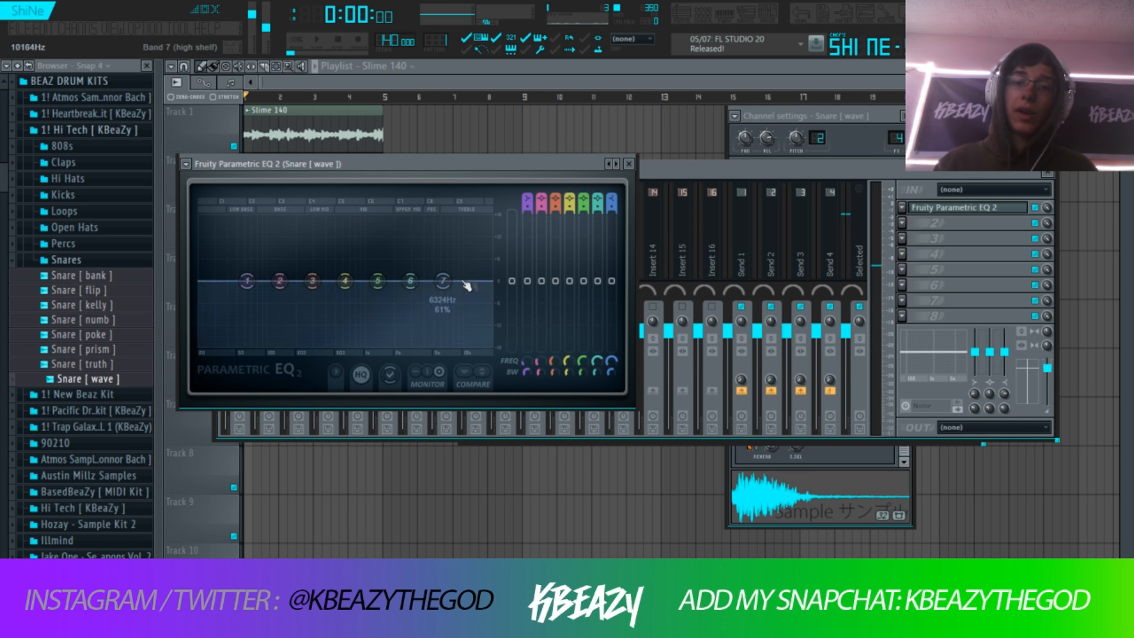
- Lower the band 7 high shelf in the snare's Parametric EQ 2 and take the track out of solo
drag(612, 280, 612, 292)
key(space)
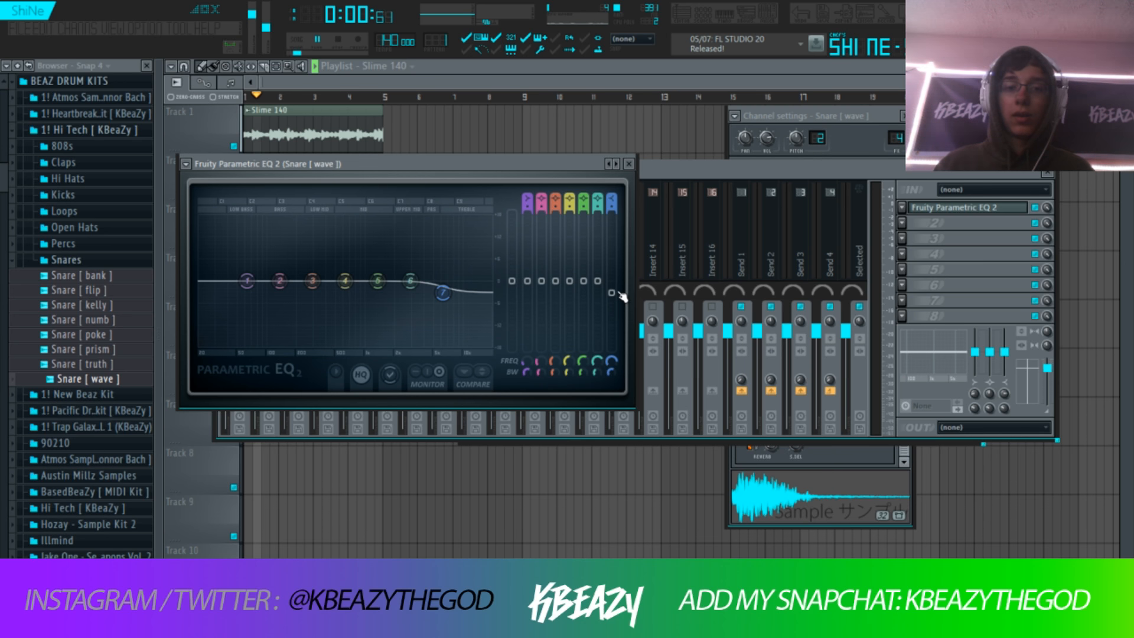
key(space)
drag(612, 293, 612, 292)
click(728, 242)
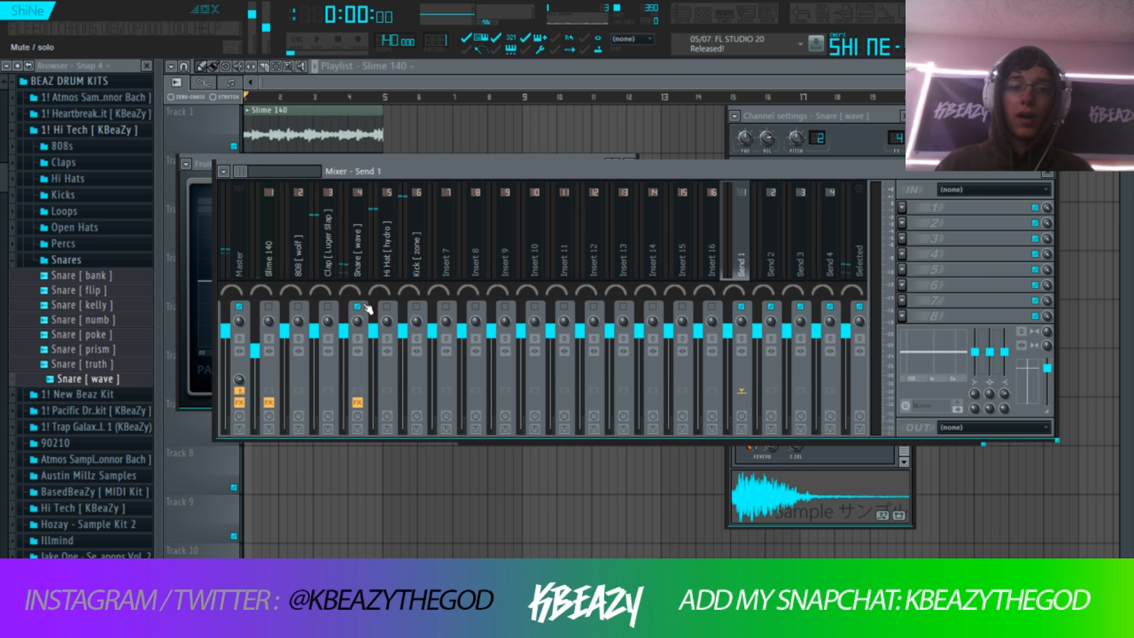
click(356, 254)
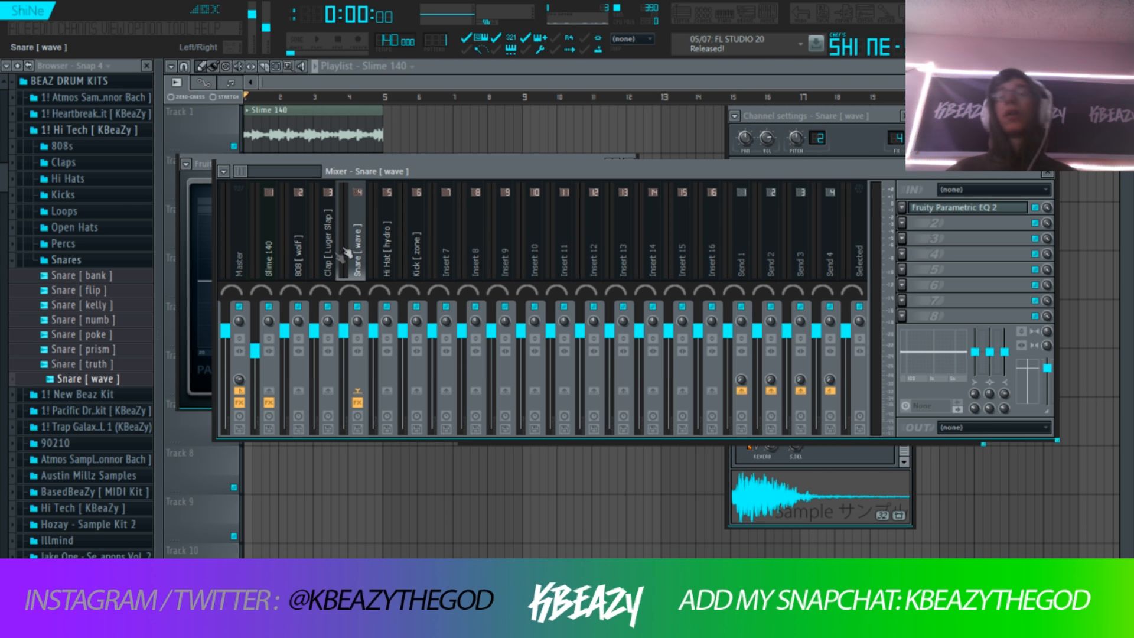
- Open the Master's Fruity Parametric EQ and readjust its highest band
click(240, 254)
click(976, 212)
click(976, 213)
click(977, 213)
drag(301, 216, 301, 214)
- Set band 7 of the snare's Parametric EQ 2 to about -5.3 dB at 6410 Hz during playback
drag(448, 250, 362, 250)
click(1009, 212)
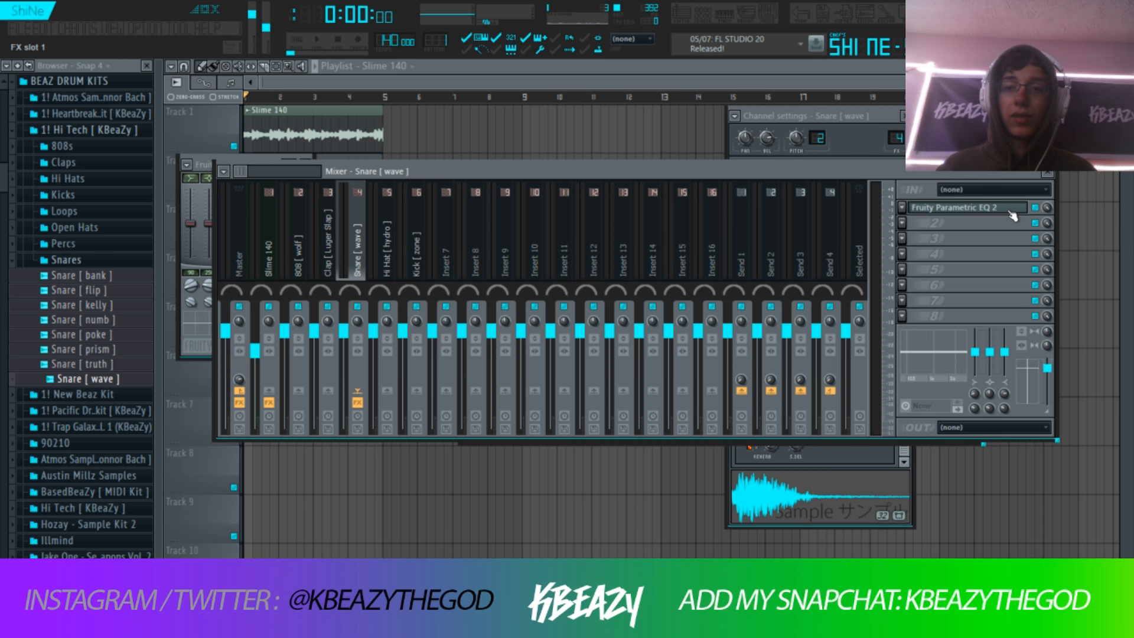
click(1008, 212)
key(space)
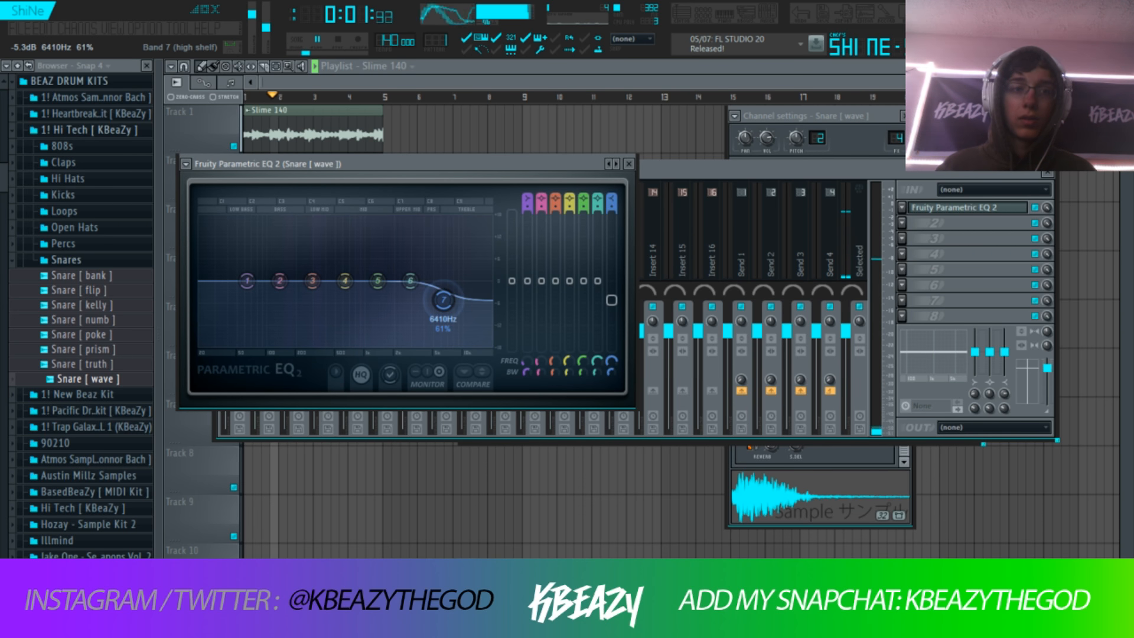
- Bring up the channel rack and adjust the Snare [ wave ] channel's volume while the pattern plays
click(794, 236)
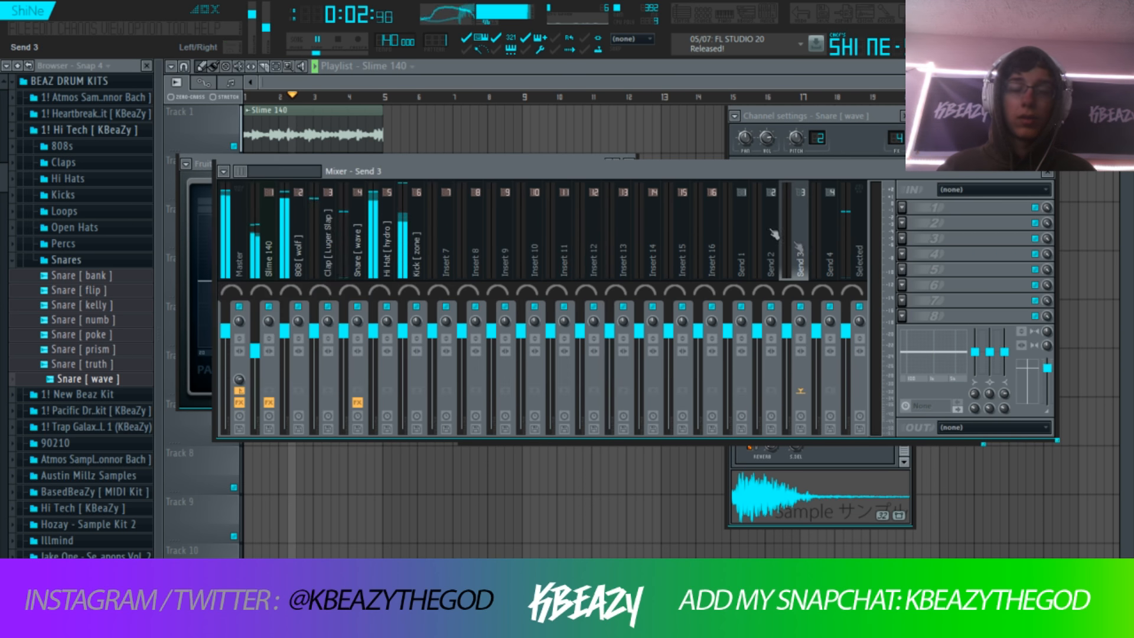
click(702, 13)
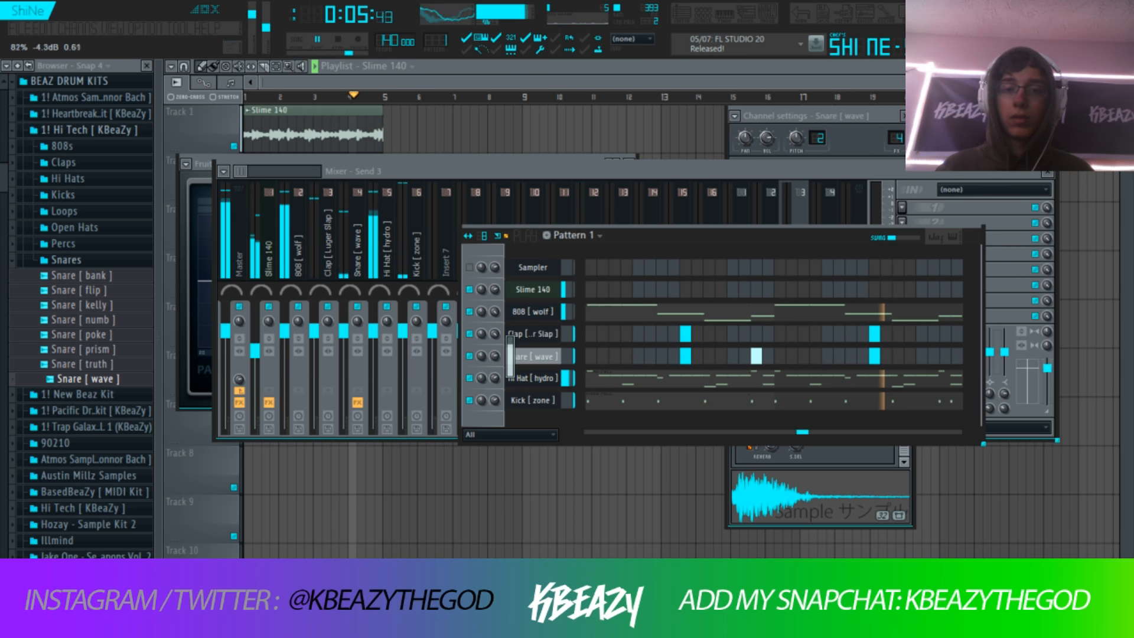
drag(495, 356, 495, 360)
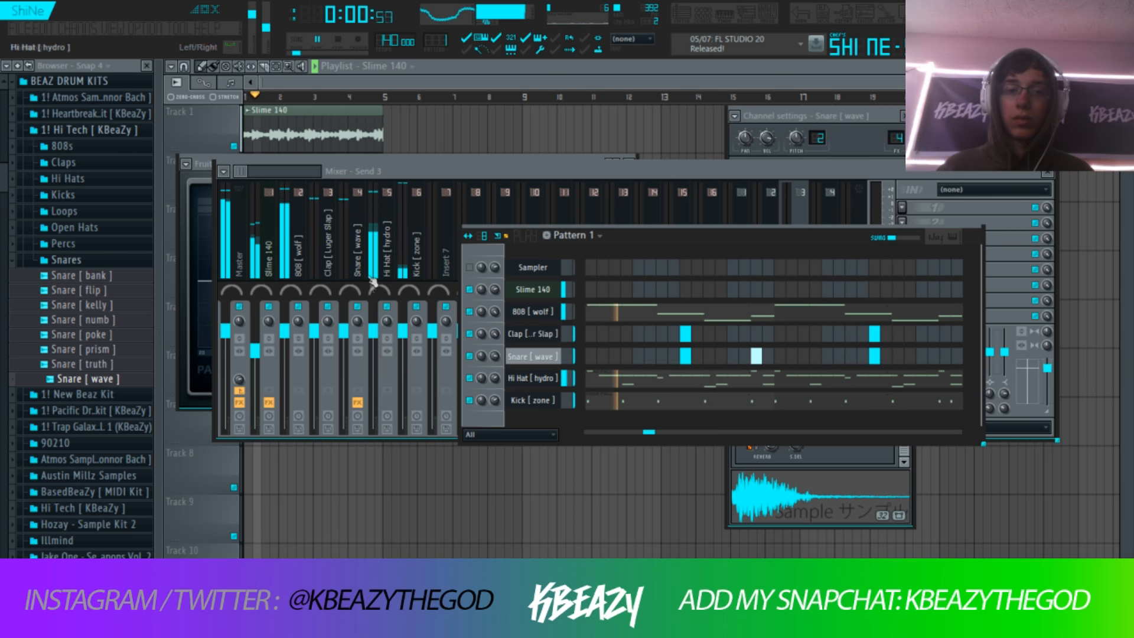
- Add Open Hat [ wolf ] from the Open Hats folder with hits on steps 5 and 21, routed to its own mixer track
click(359, 261)
click(71, 227)
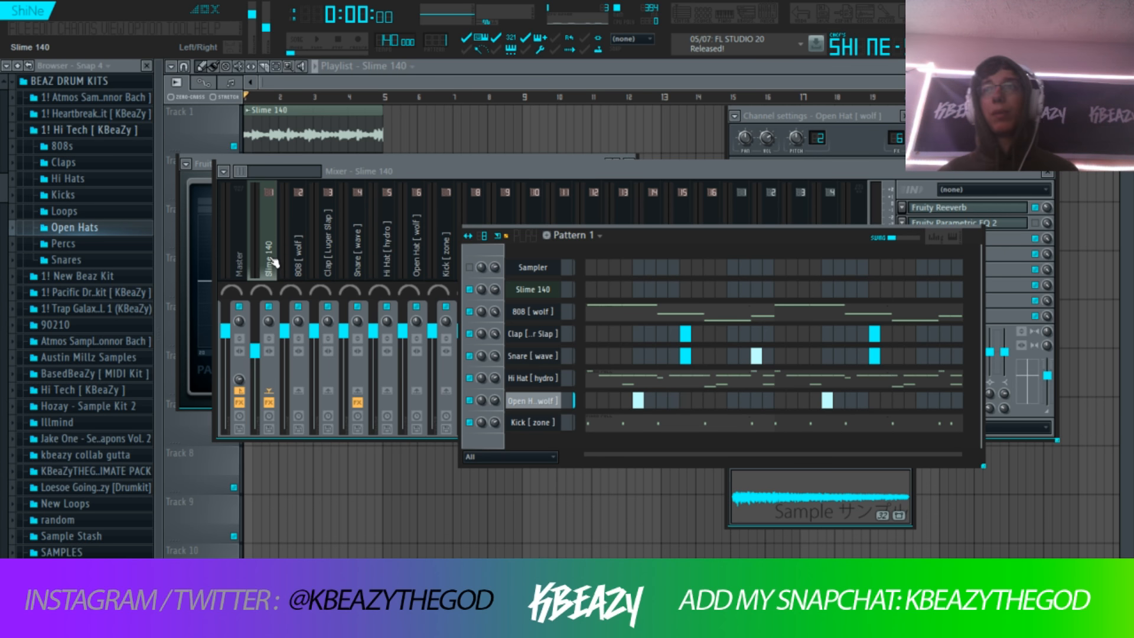
- Select the Slime 140 track in the mixer and close every window except the playlist
click(272, 258)
drag(386, 267, 270, 218)
click(269, 222)
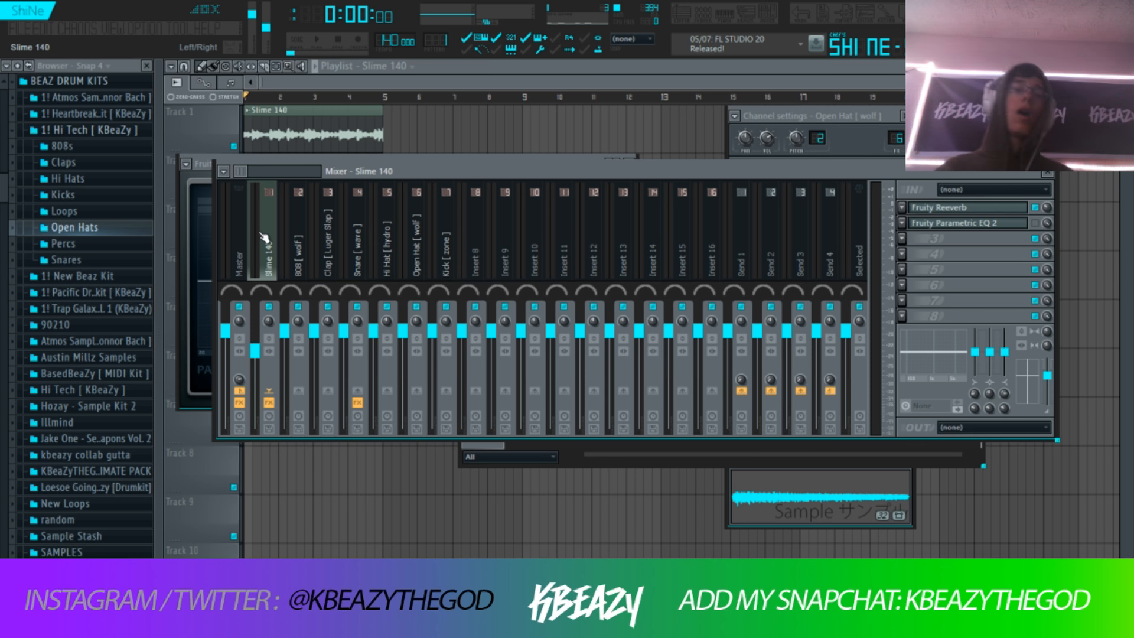
click(319, 237)
click(307, 240)
drag(305, 236, 268, 217)
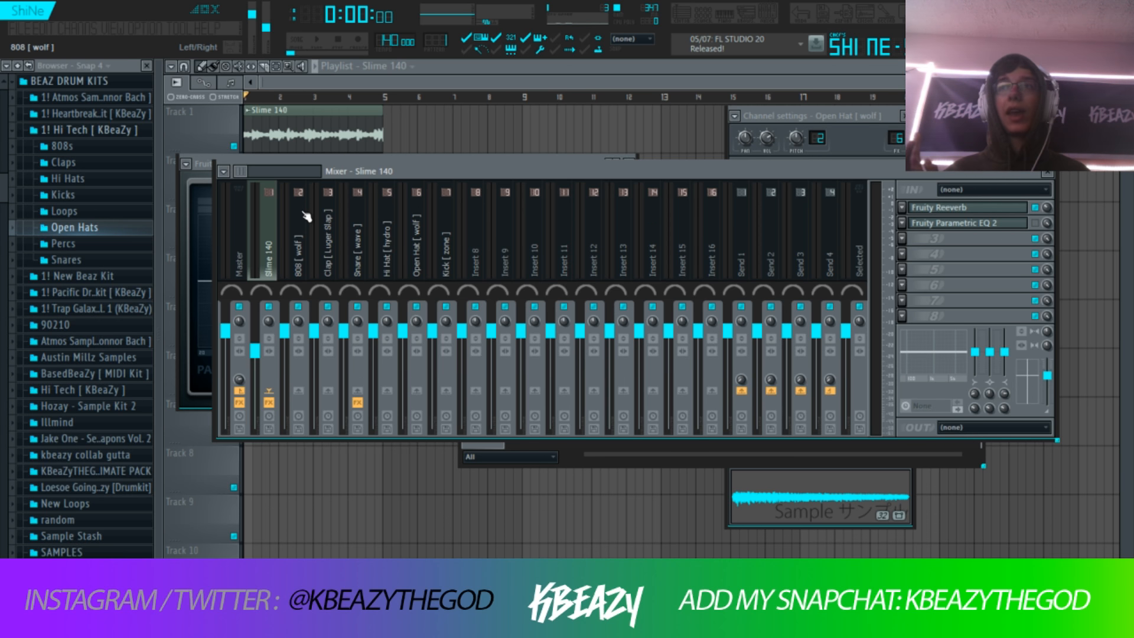
key(F12)
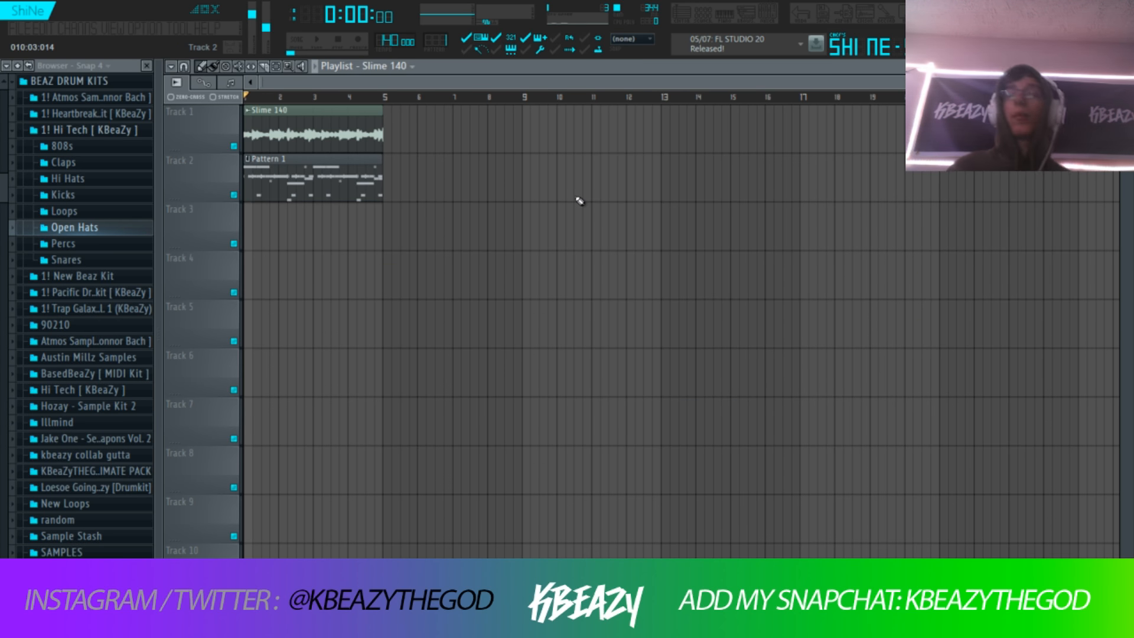